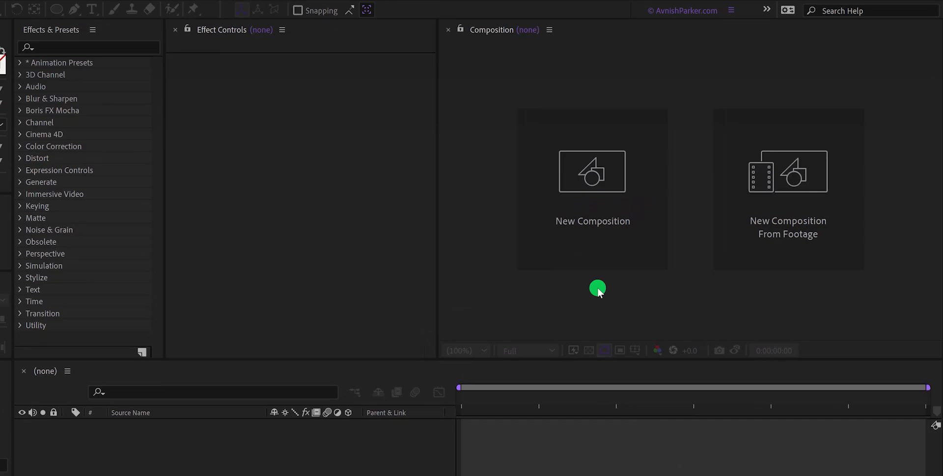
# Create a 1920 × 1080 composition named Wedding Title at 60 fps with a 10-second duration
pyautogui.click(591, 255)
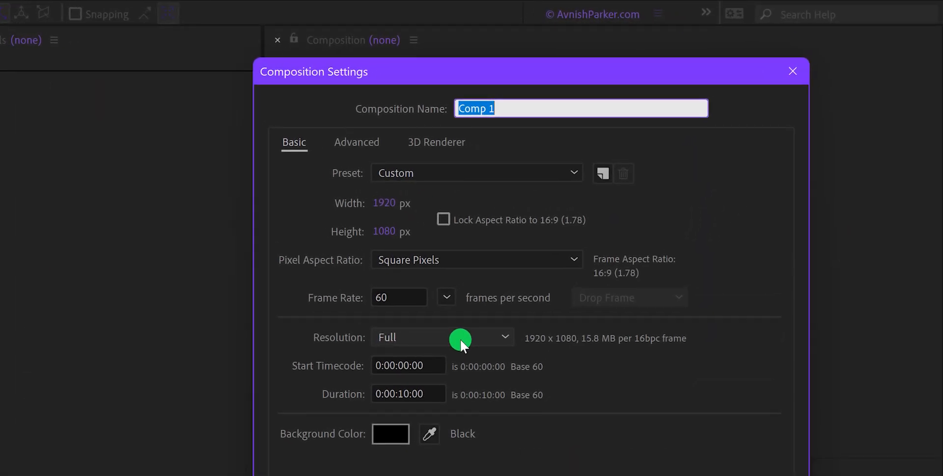
pyautogui.write('Wedding Title')
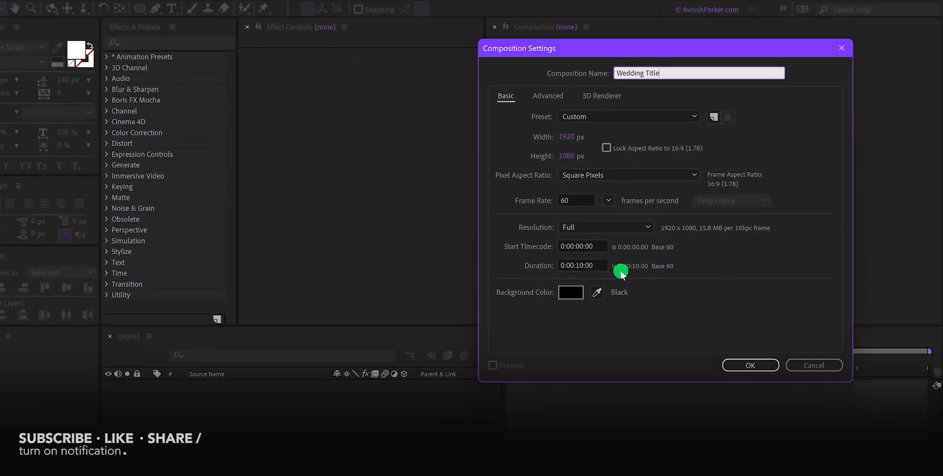
pyautogui.click(742, 352)
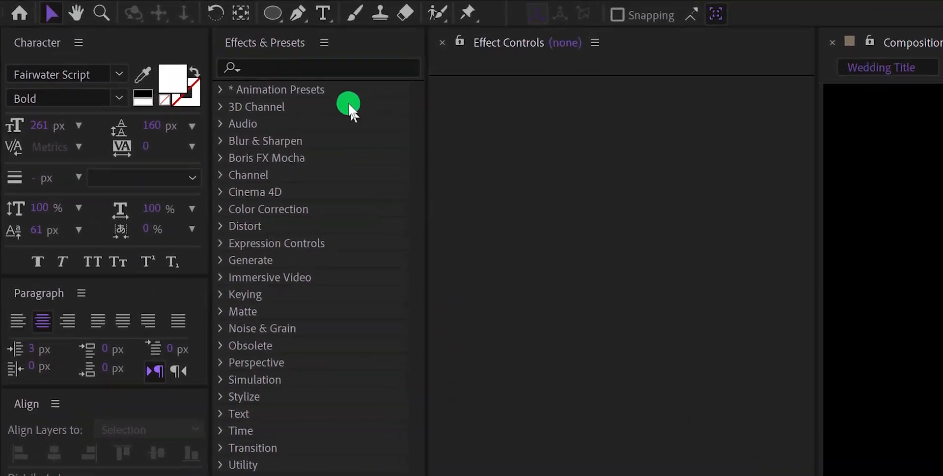
# Prepare the Pen tool to draw shapes with no fill and a white stroke
pyautogui.click(366, 19)
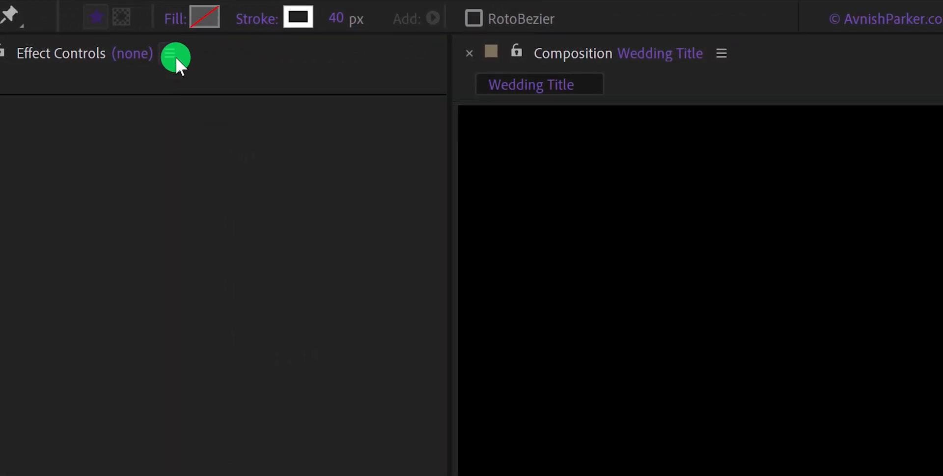
pyautogui.click(176, 19)
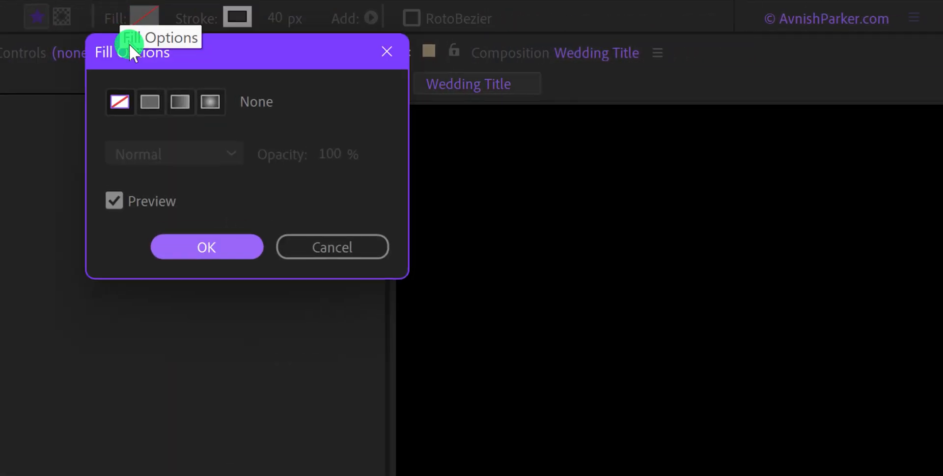
pyautogui.click(193, 248)
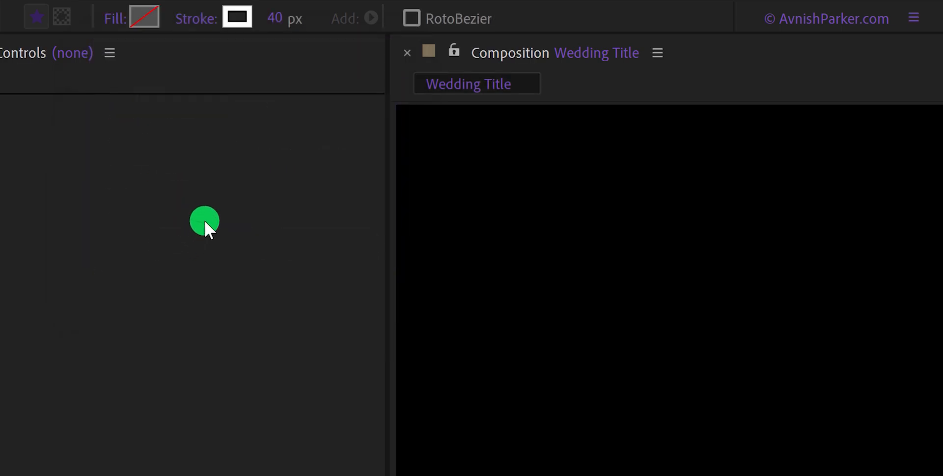
pyautogui.click(231, 22)
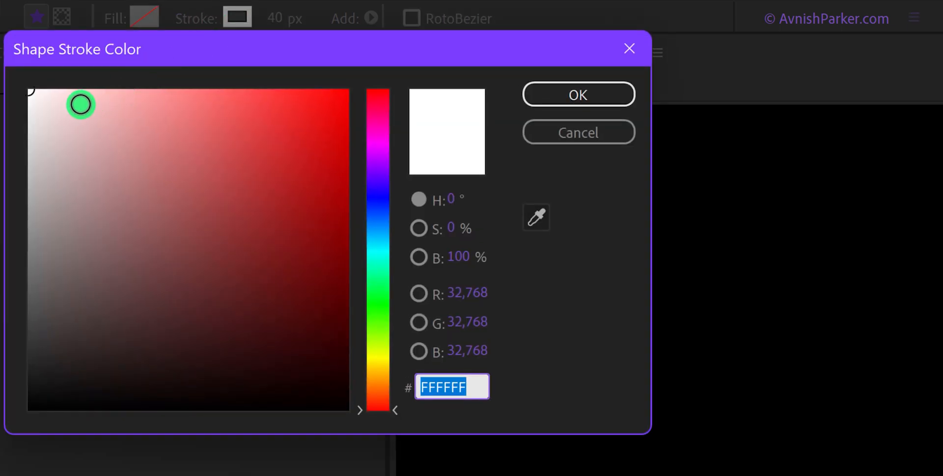
pyautogui.moveTo(78, 101); pyautogui.dragTo(6, 82)
pyautogui.click(453, 130)
pyautogui.click(553, 94)
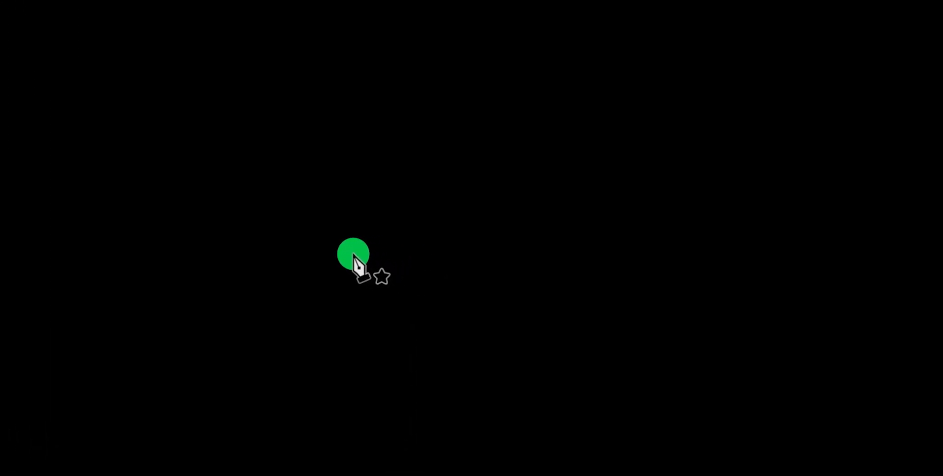
# Draw a closed, teardrop-shaped leaf outline with a pointed tip and a curved base using the Pen tool
pyautogui.click(353, 253)
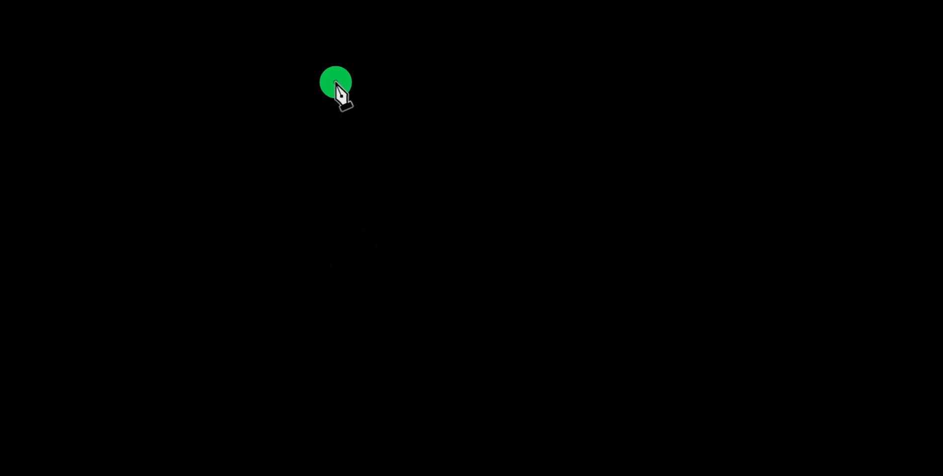
pyautogui.moveTo(336, 82)
pyautogui.mouseDown()
pyautogui.moveTo(386, 51)
pyautogui.moveTo(408, 16)
pyautogui.mouseUp()
pyautogui.moveTo(354, 255); pyautogui.dragTo(232, 268)
pyautogui.moveTo(337, 82); pyautogui.dragTo(347, 110)
pyautogui.moveTo(401, 49); pyautogui.dragTo(389, 42)
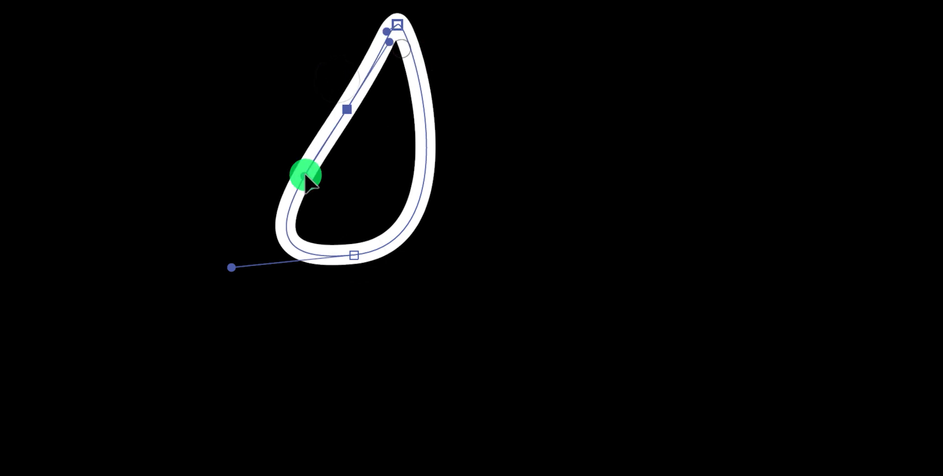
# Refine the leaf outline's points and curve handles into a rounder base with a smooth, slightly inward-curving side up to the tip
pyautogui.moveTo(305, 175); pyautogui.dragTo(302, 149)
pyautogui.moveTo(232, 269); pyautogui.dragTo(261, 242)
pyautogui.moveTo(354, 255); pyautogui.dragTo(370, 273)
pyautogui.moveTo(493, 287); pyautogui.dragTo(494, 268)
pyautogui.moveTo(347, 107); pyautogui.dragTo(327, 133)
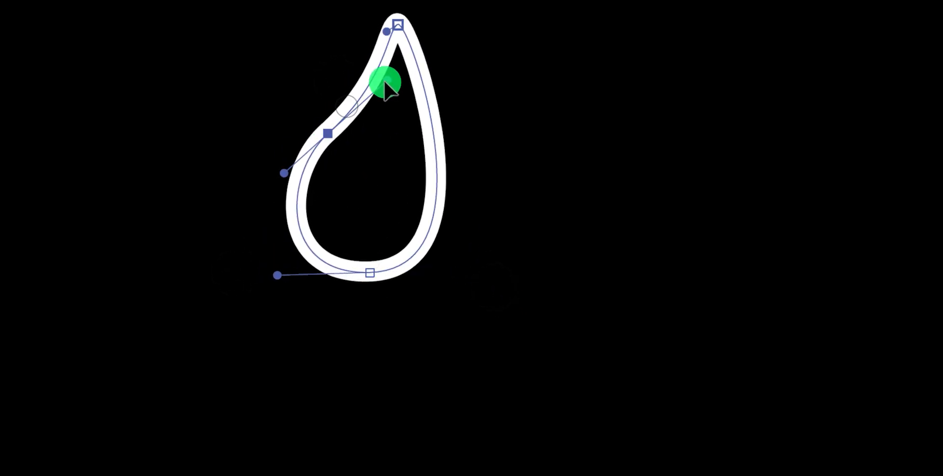
pyautogui.moveTo(385, 82); pyautogui.dragTo(383, 79)
pyautogui.moveTo(387, 31); pyautogui.dragTo(383, 55)
pyautogui.moveTo(286, 172); pyautogui.dragTo(288, 174)
pyautogui.moveTo(382, 79); pyautogui.dragTo(376, 86)
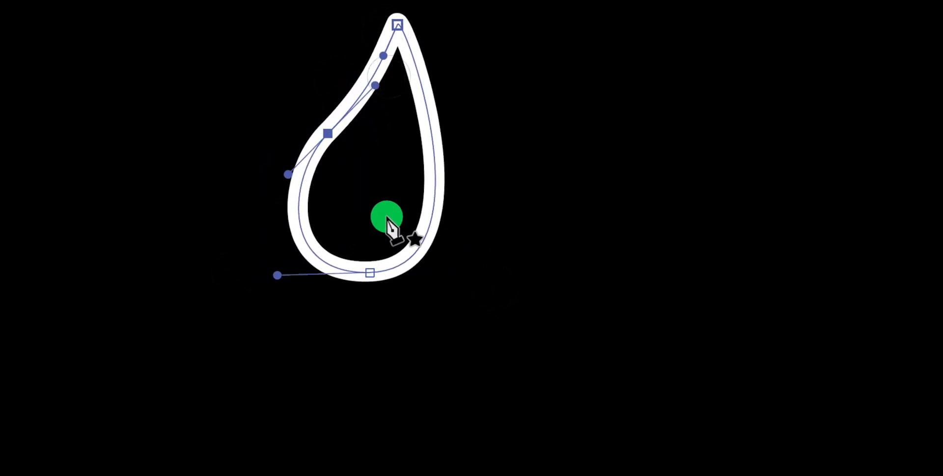
pyautogui.moveTo(370, 272); pyautogui.dragTo(385, 270)
# Draw a slightly curved stem from the middle of the leaf down past its base
pyautogui.click(377, 192)
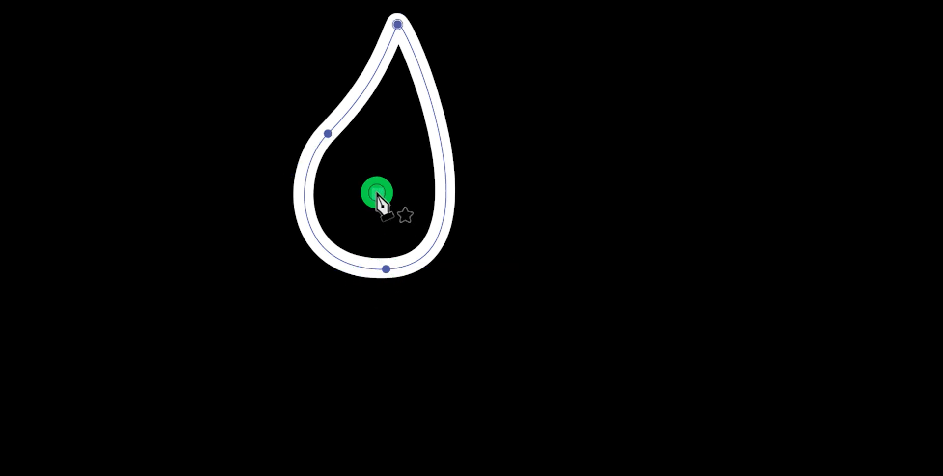
pyautogui.moveTo(352, 383); pyautogui.dragTo(334, 417)
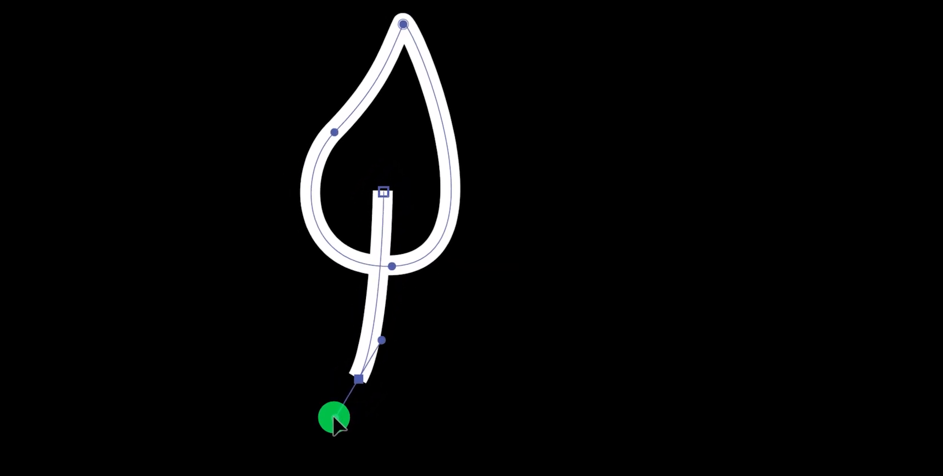
pyautogui.moveTo(360, 379); pyautogui.dragTo(356, 379)
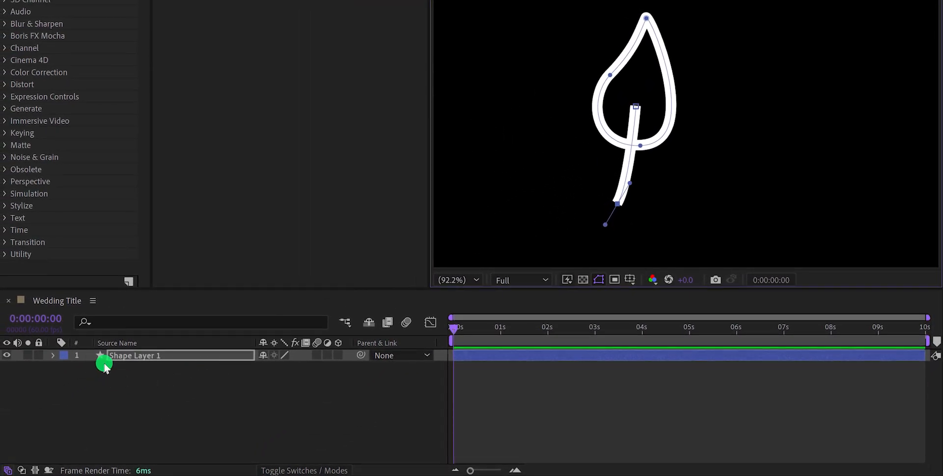
# Rename the shape layer as Leaf
pyautogui.click(108, 358)
pyautogui.press('Return')
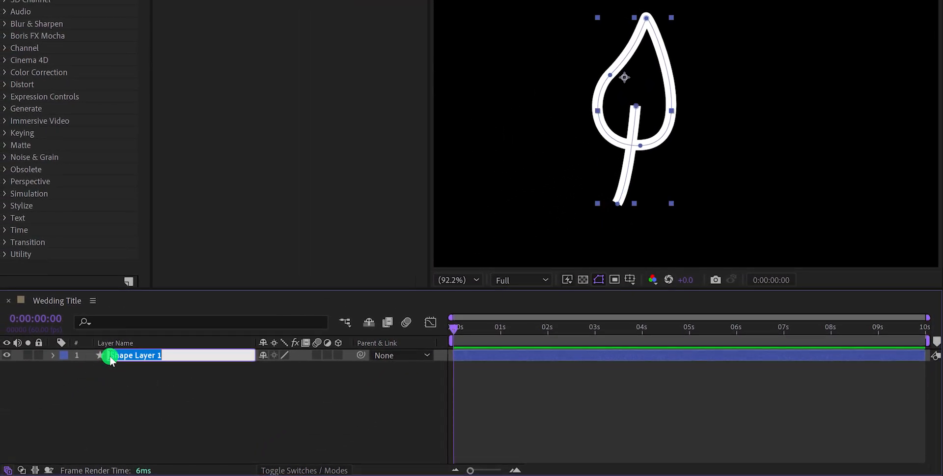
pyautogui.press('BackSpace')
pyautogui.press('Return')
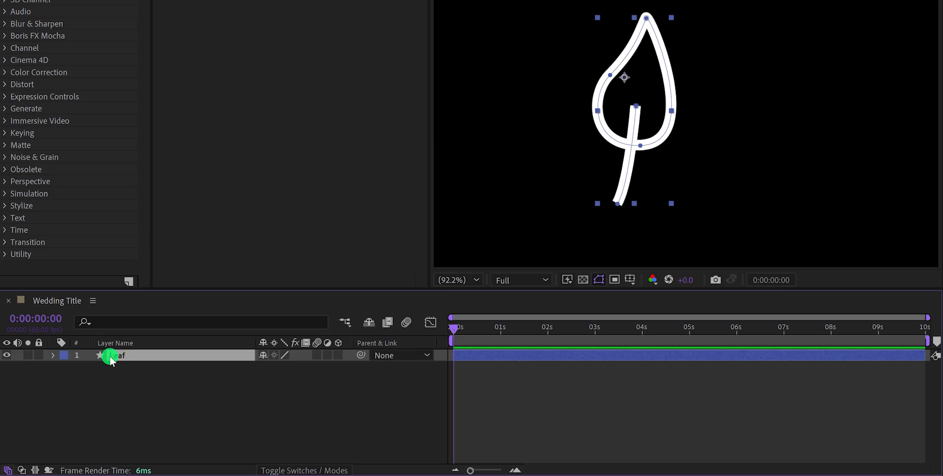
# Set the line cap of the stem's stroke in Shape 2 to Round Cap and deselect the layer
pyautogui.click(52, 358)
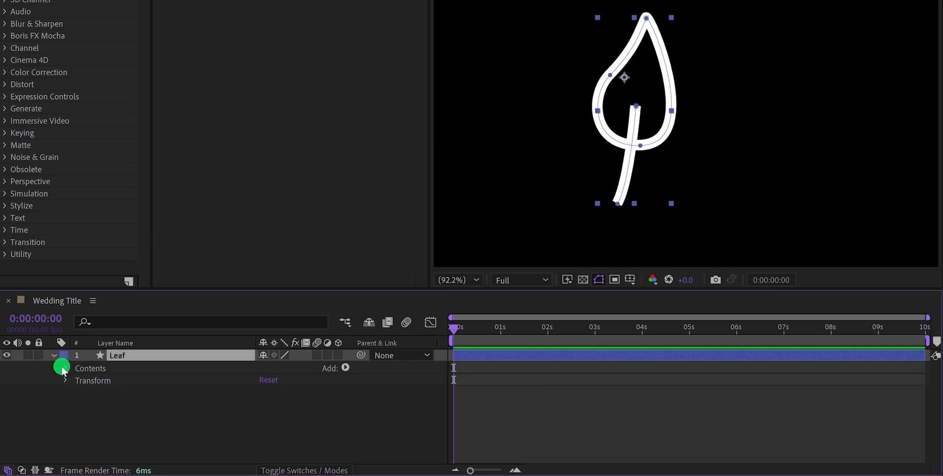
pyautogui.click(65, 368)
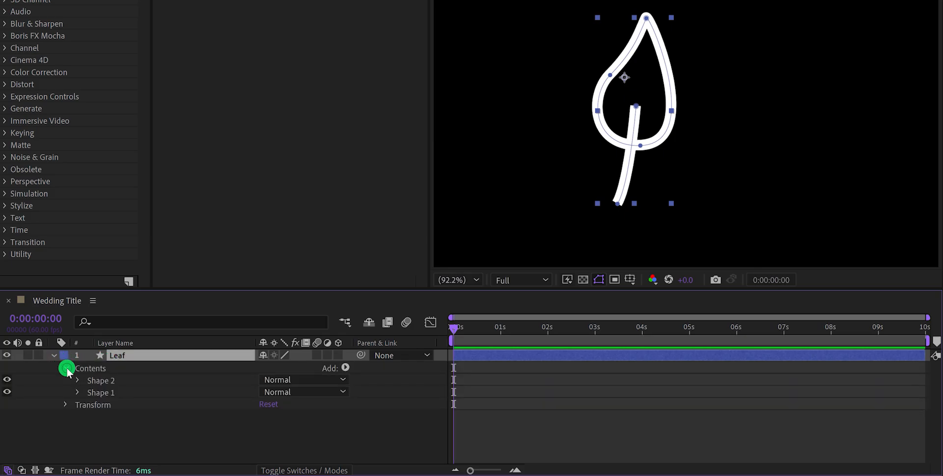
pyautogui.click(96, 380)
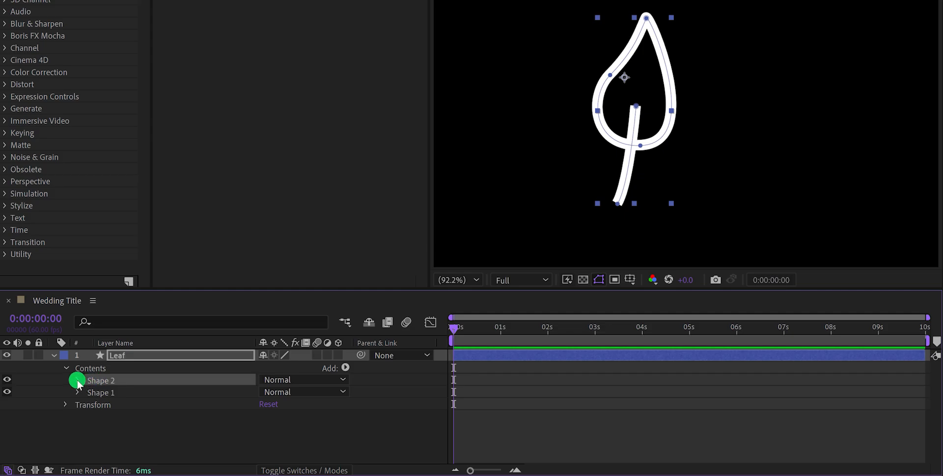
pyautogui.click(78, 380)
pyautogui.click(89, 404)
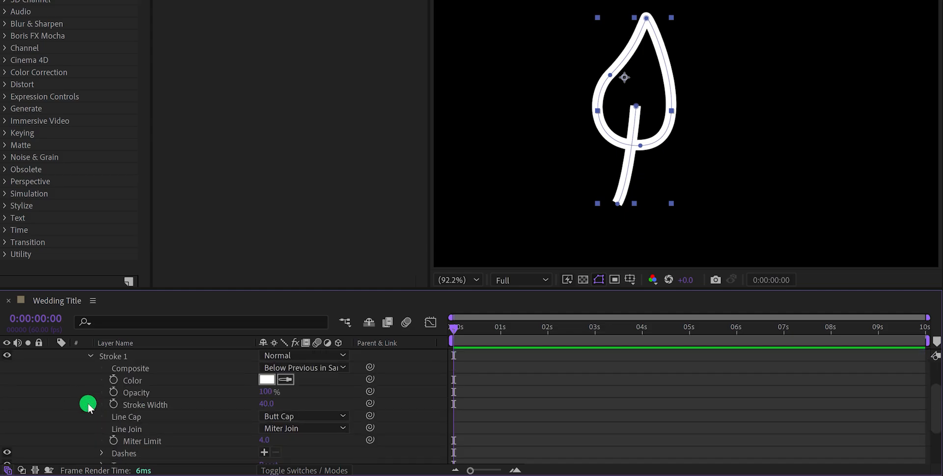
pyautogui.click(133, 418)
pyautogui.click(275, 416)
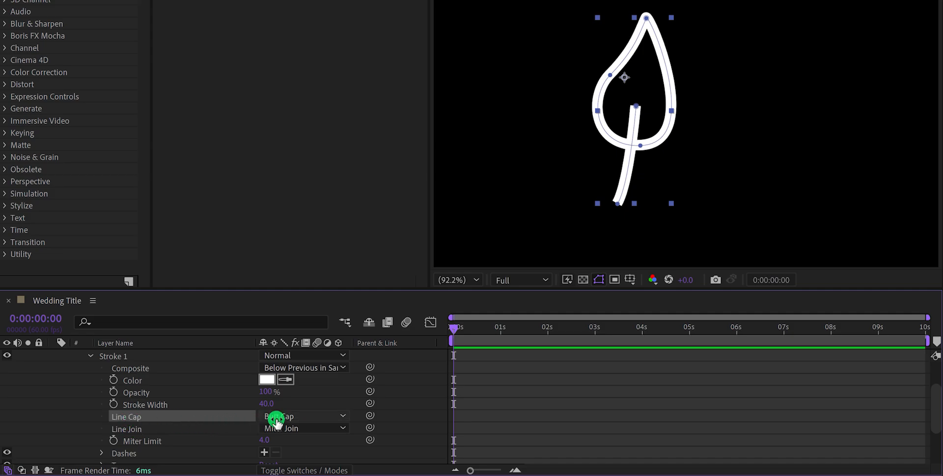
pyautogui.click(318, 446)
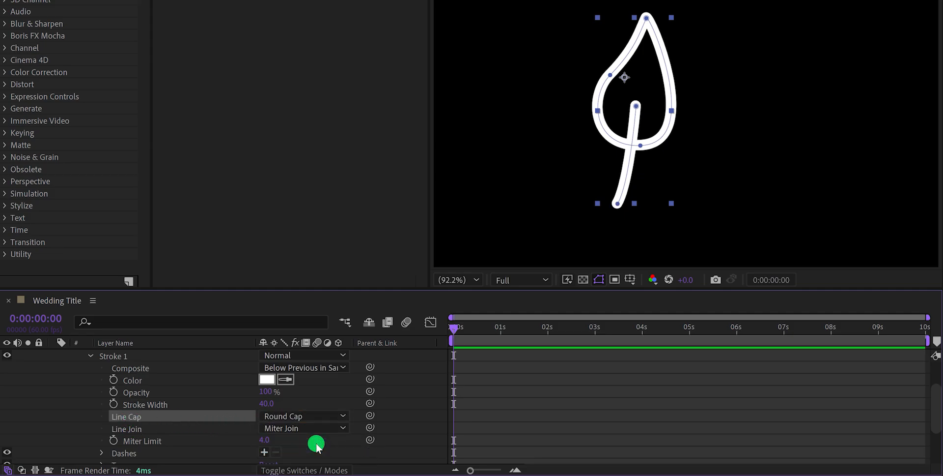
pyautogui.click(328, 399)
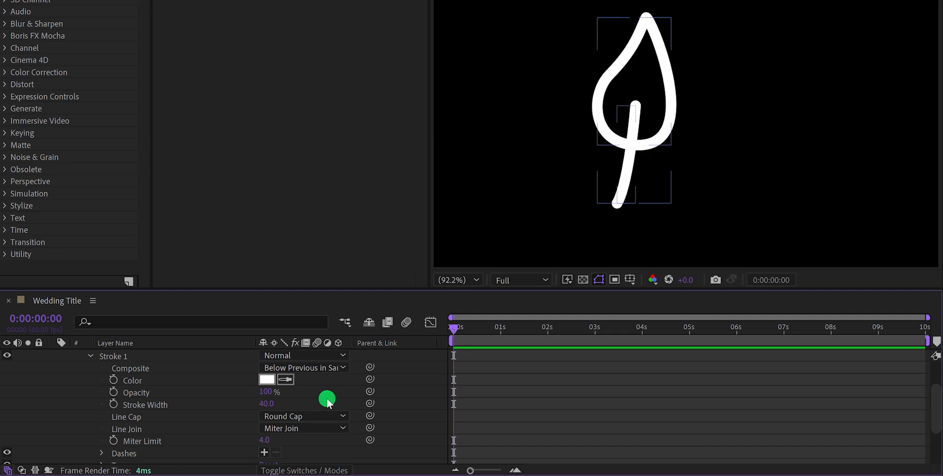
pyautogui.click(584, 167)
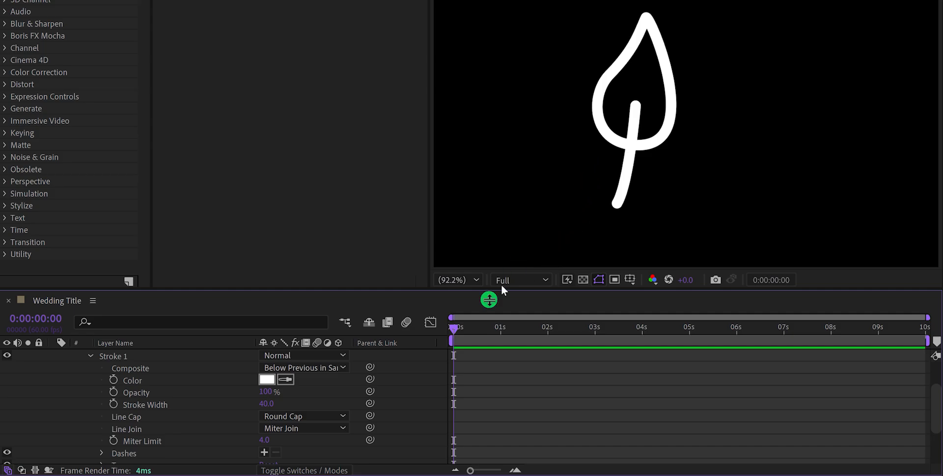
# Move the Leaf layer's anchor point to the lower end of the stem
pyautogui.scroll(3, 413, 385)
pyautogui.click(185, 362)
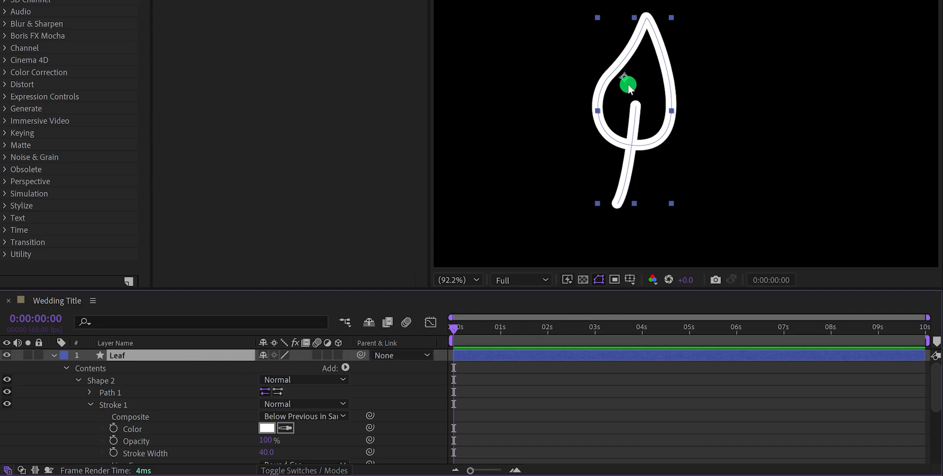
pyautogui.press('y')
pyautogui.moveTo(626, 84); pyautogui.dragTo(618, 201)
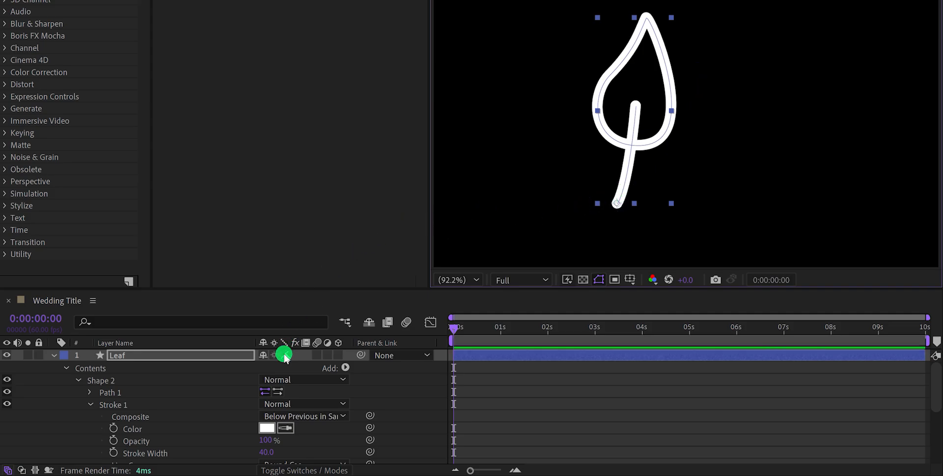
# Try out the leaf's rotation, restore it to 0°, and add Rotation and Scale keyframes at 1 second
pyautogui.press('r')
pyautogui.moveTo(288, 367); pyautogui.dragTo(281, 367)
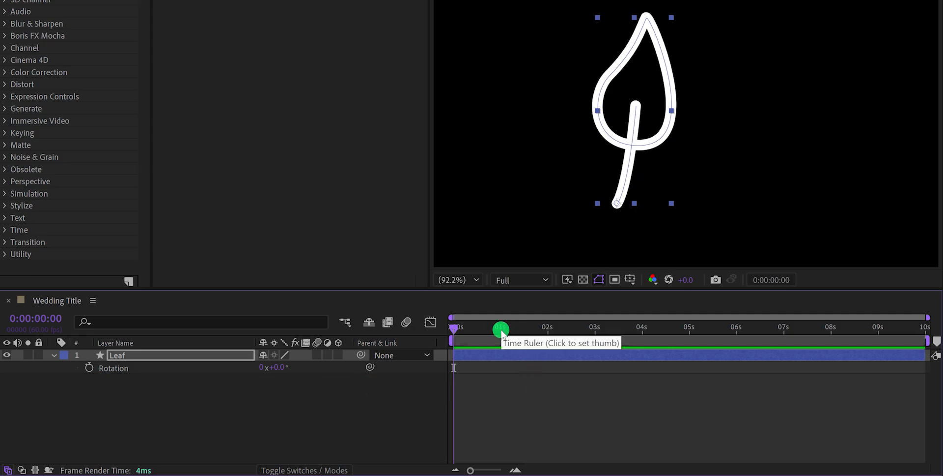
pyautogui.click(501, 332)
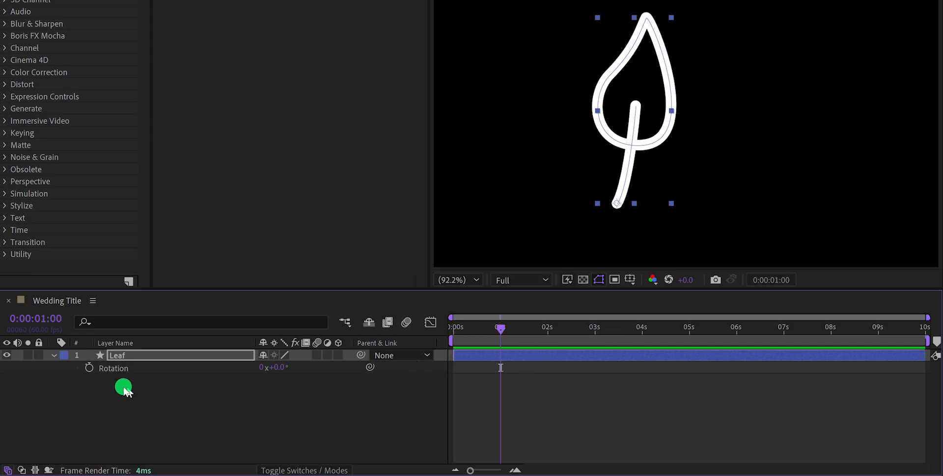
pyautogui.click(89, 368)
pyautogui.press('s')
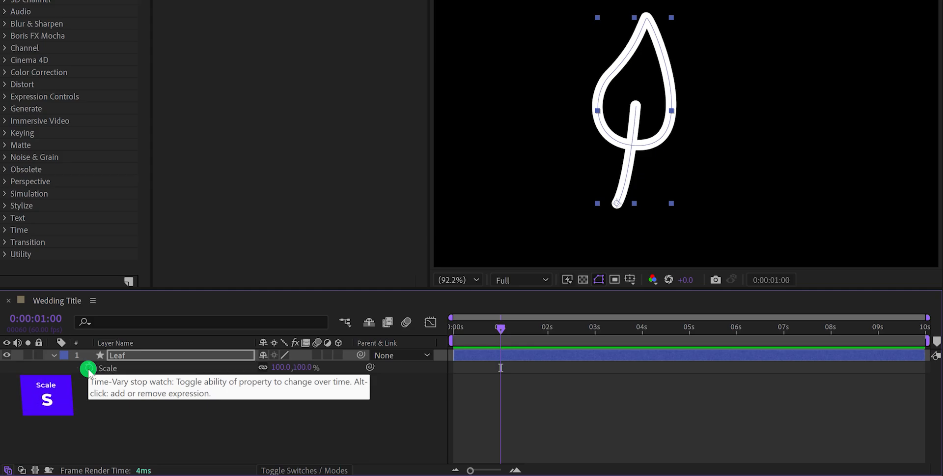
pyautogui.click(89, 368)
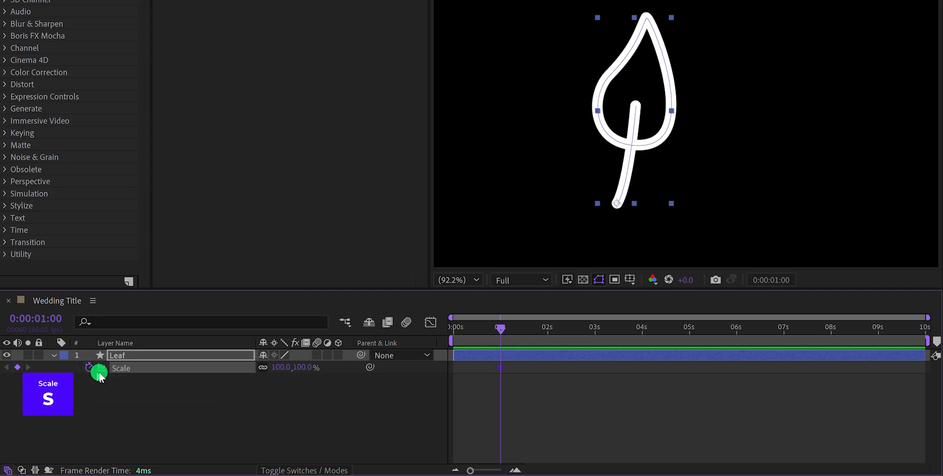
# Set the Leaf layer's Scale to 0% at the start of the timeline
pyautogui.click(453, 329)
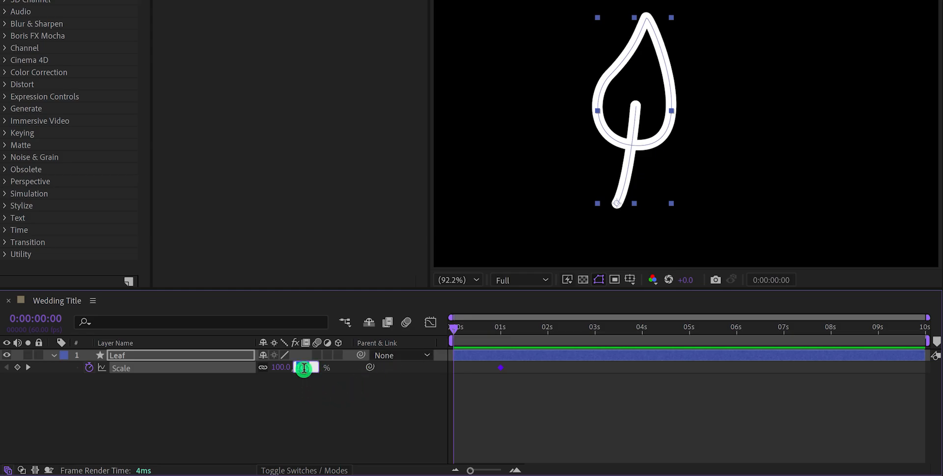
pyautogui.write('0')
pyautogui.press('Return')
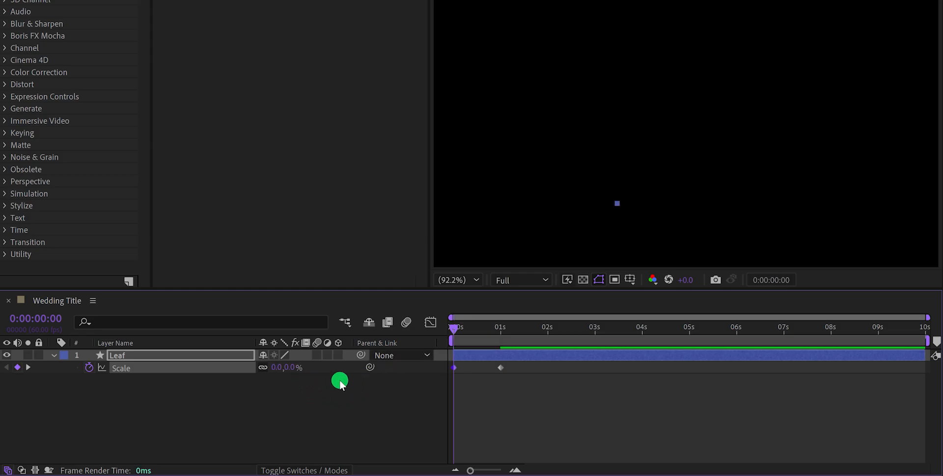
# Set the Leaf layer's Rotation to -45° at the start of the timeline and preview the animation
pyautogui.press('r')
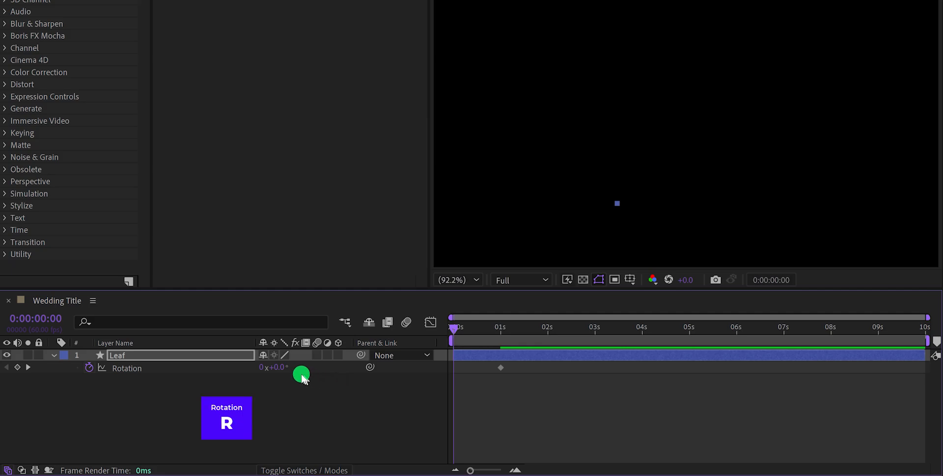
pyautogui.click(276, 367)
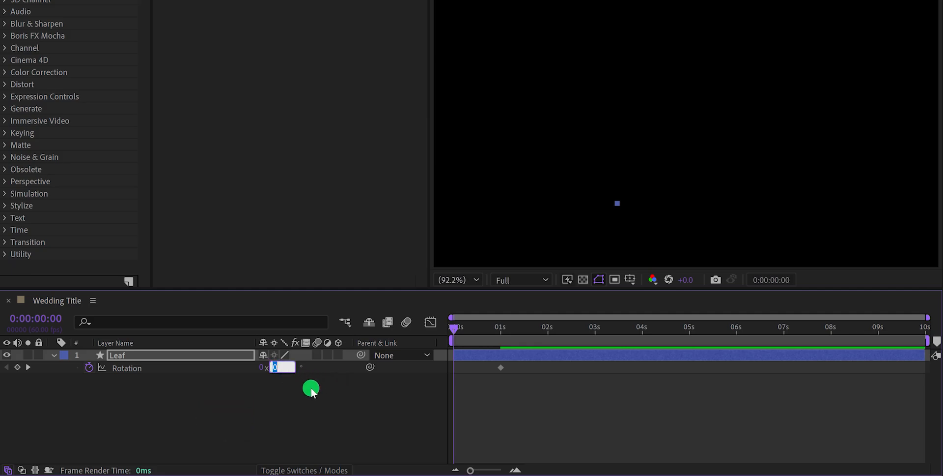
pyautogui.press('Return')
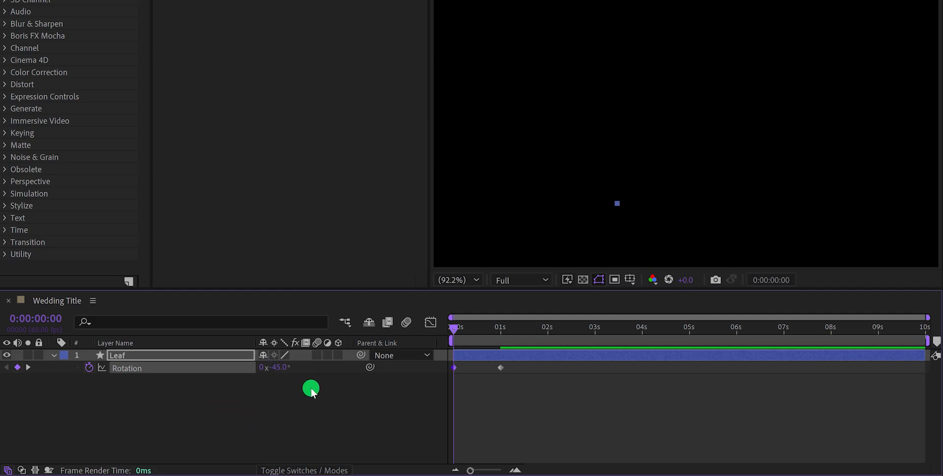
pyautogui.press('space')
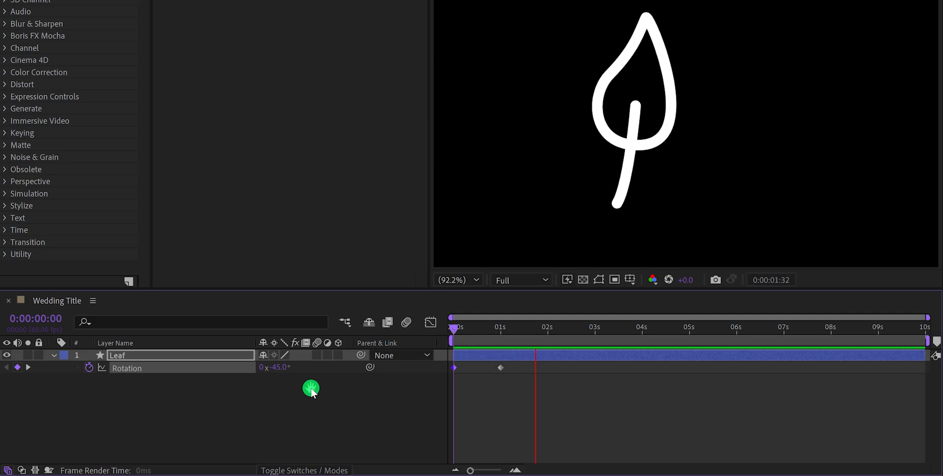
pyautogui.press('space')
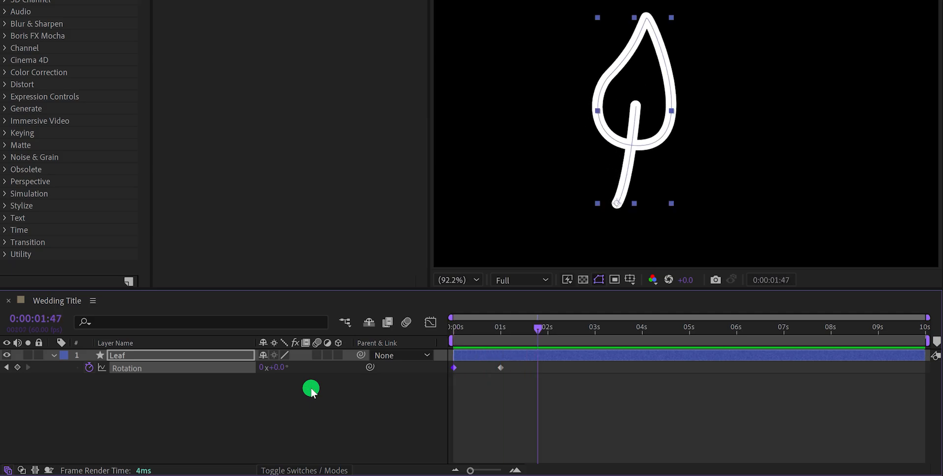
# Reveal the Leaf layer's keyframes, add a Scale keyframe of 105% at 0:00:00:41, and preview the overshoot
pyautogui.click(311, 390)
pyautogui.press('u')
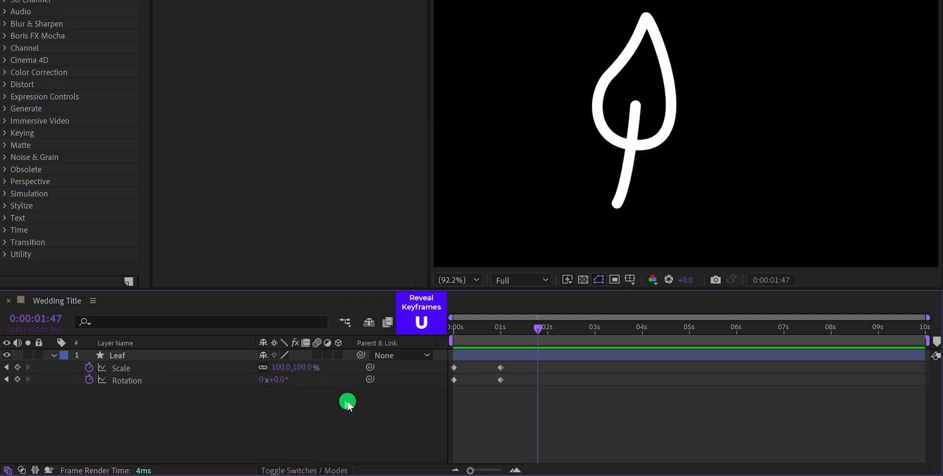
pyautogui.moveTo(524, 348); pyautogui.dragTo(486, 348)
pyautogui.click(487, 354)
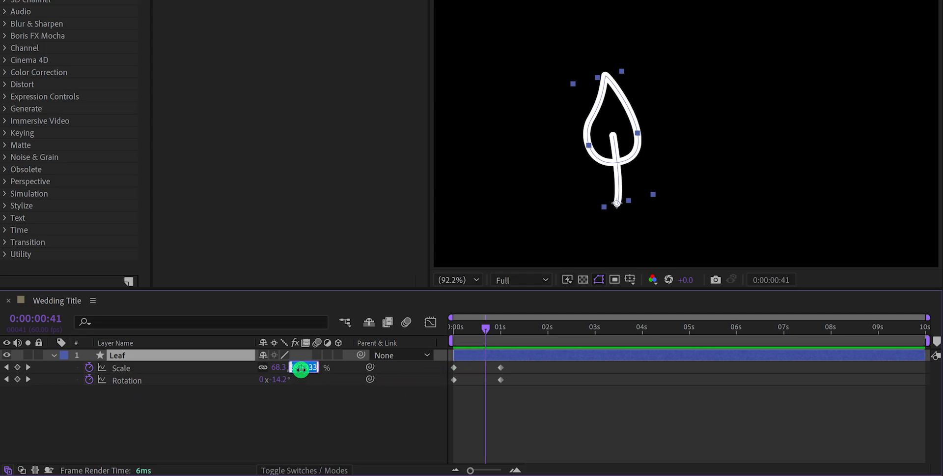
pyautogui.write('105')
pyautogui.press('Return')
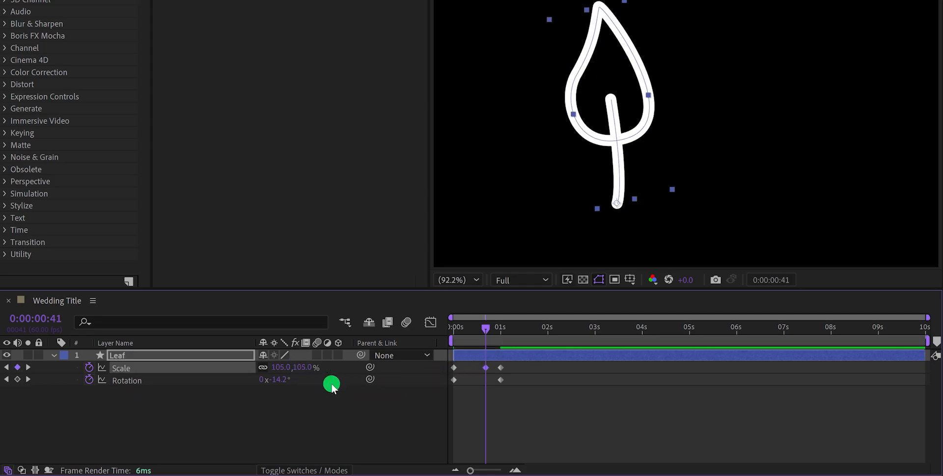
pyautogui.press('space')
pyautogui.press('space')
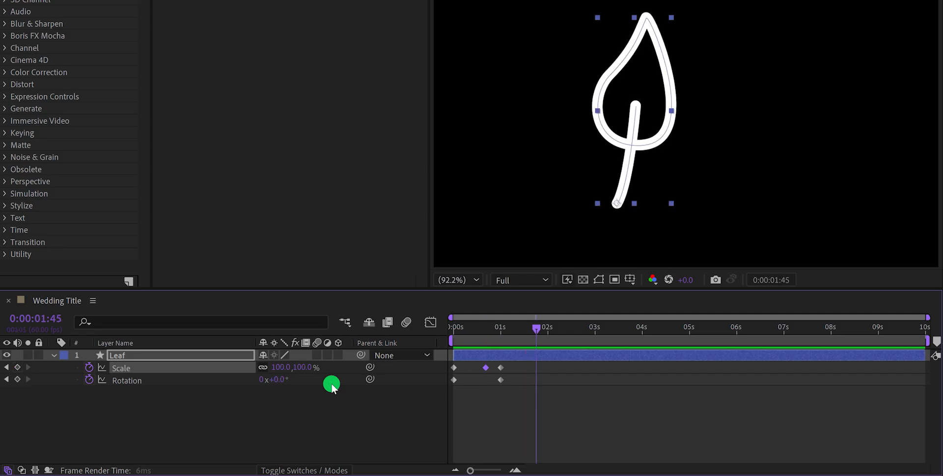
pyautogui.press('space')
pyautogui.press('space')
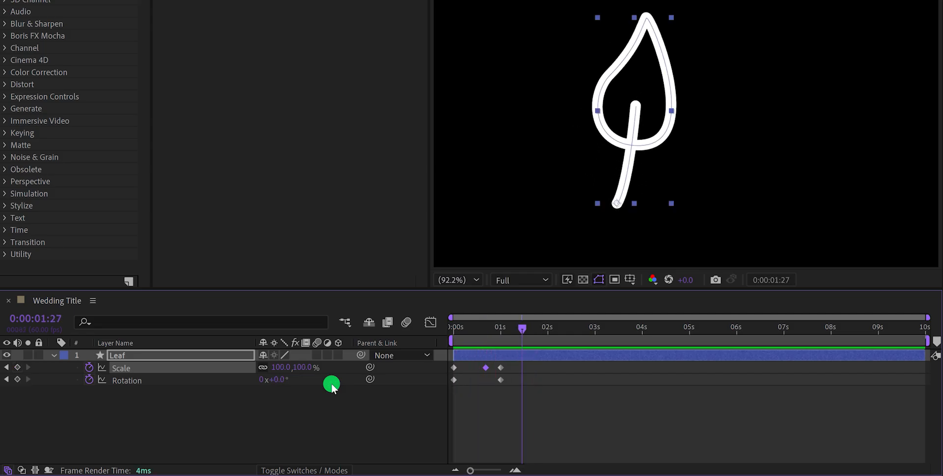
# Apply Easy Ease to all of the leaf's Scale and Rotation keyframes and show their speed graphs
pyautogui.moveTo(517, 369); pyautogui.dragTo(448, 395)
pyautogui.press('F9')
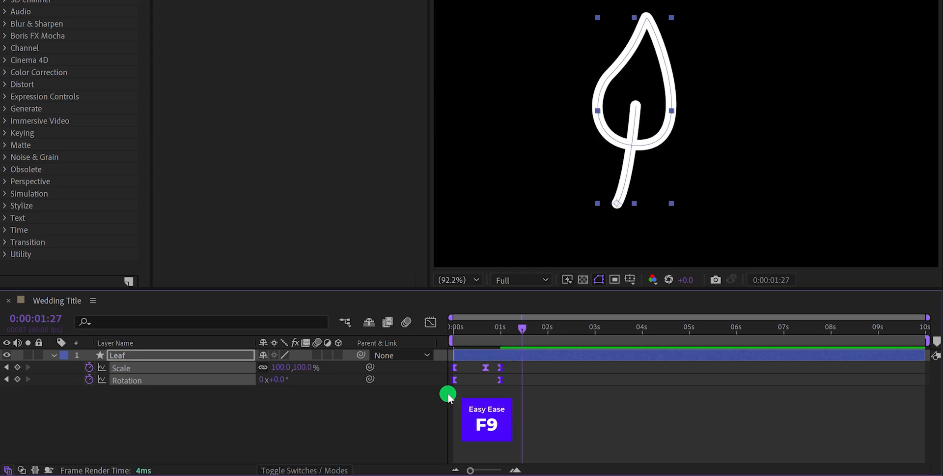
pyautogui.click(429, 322)
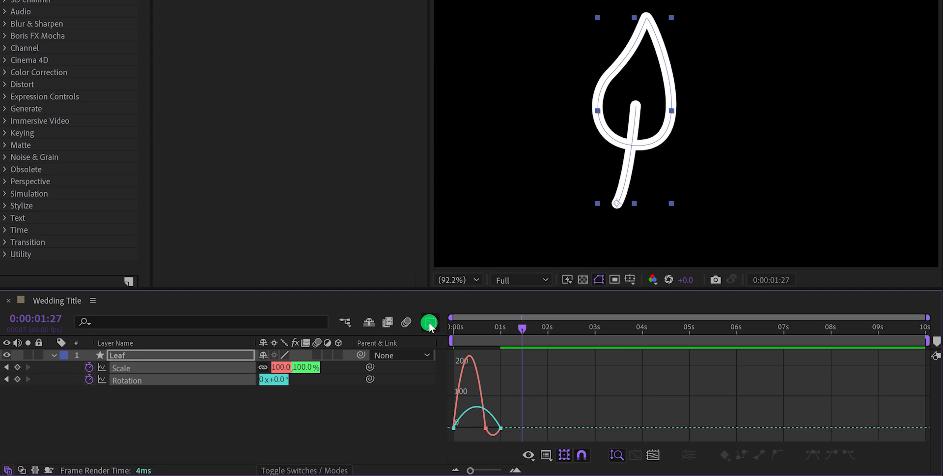
pyautogui.click(525, 374)
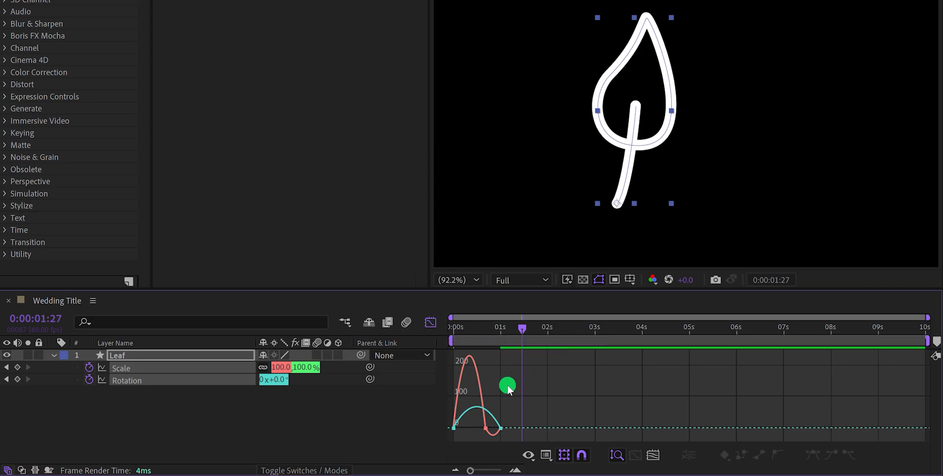
pyautogui.rightClick(509, 389)
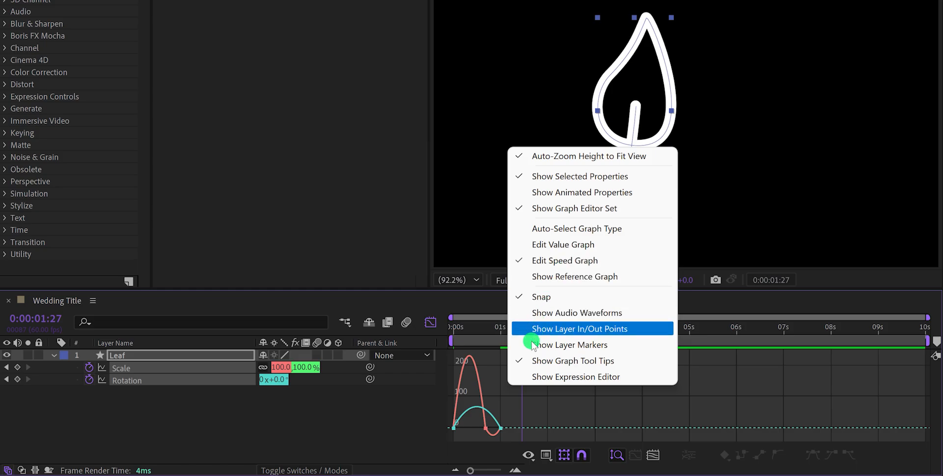
# Lengthen the ease into the last Rotation keyframe in the speed graph so the turn slows gradually, and preview it
pyautogui.click(485, 429)
pyautogui.press('=')
pyautogui.press('=')
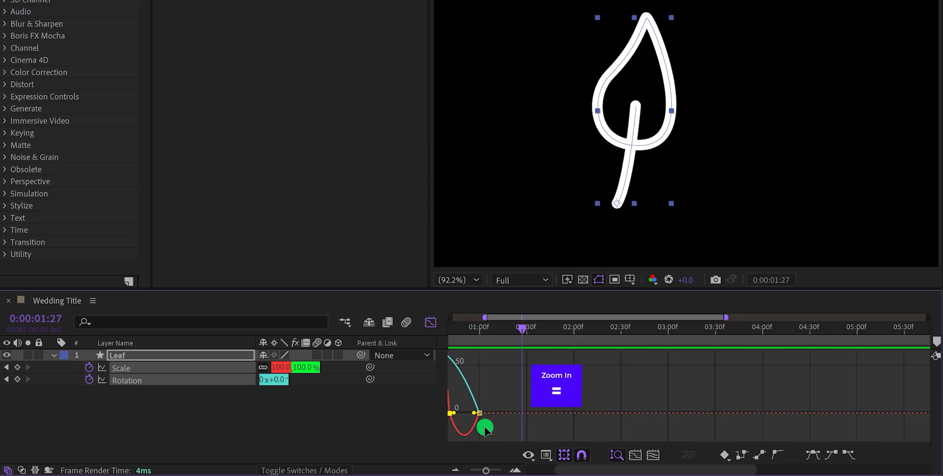
pyautogui.moveTo(471, 416); pyautogui.dragTo(727, 395)
pyautogui.moveTo(560, 429); pyautogui.dragTo(636, 421)
pyautogui.click(587, 431)
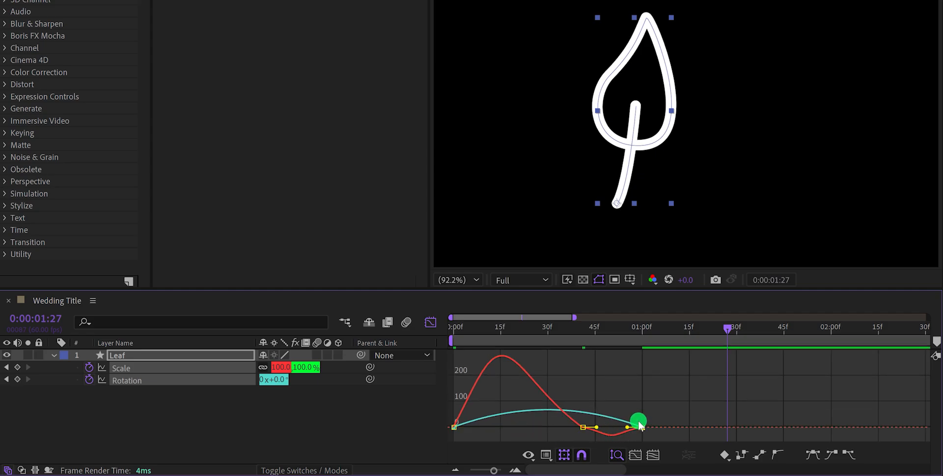
pyautogui.click(309, 389)
pyautogui.moveTo(308, 389); pyautogui.dragTo(193, 385)
pyautogui.click(190, 380)
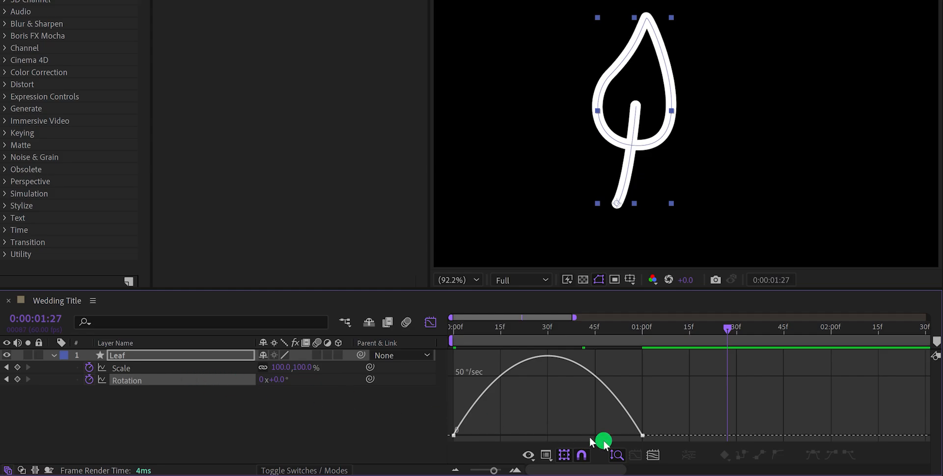
pyautogui.moveTo(643, 435); pyautogui.dragTo(589, 436)
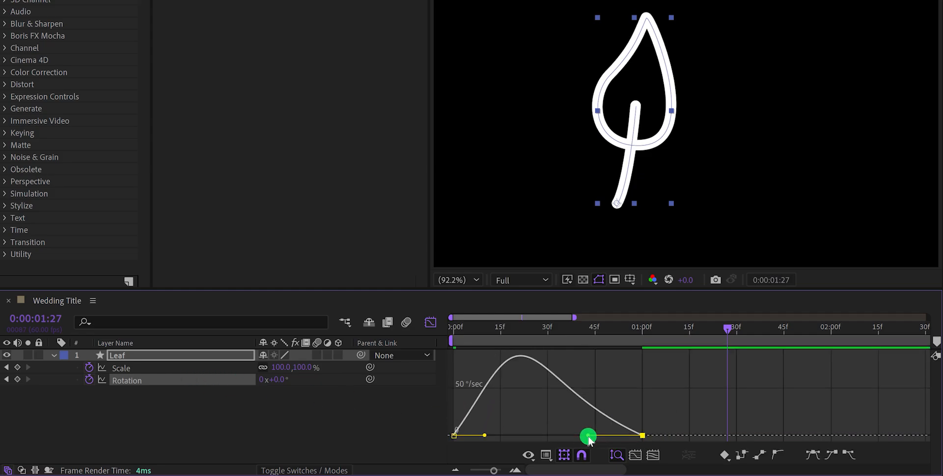
pyautogui.press('space')
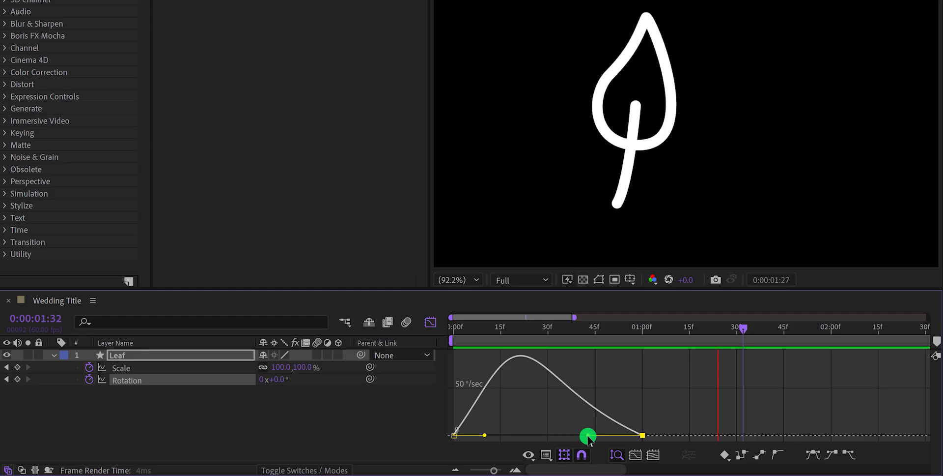
pyautogui.press('space')
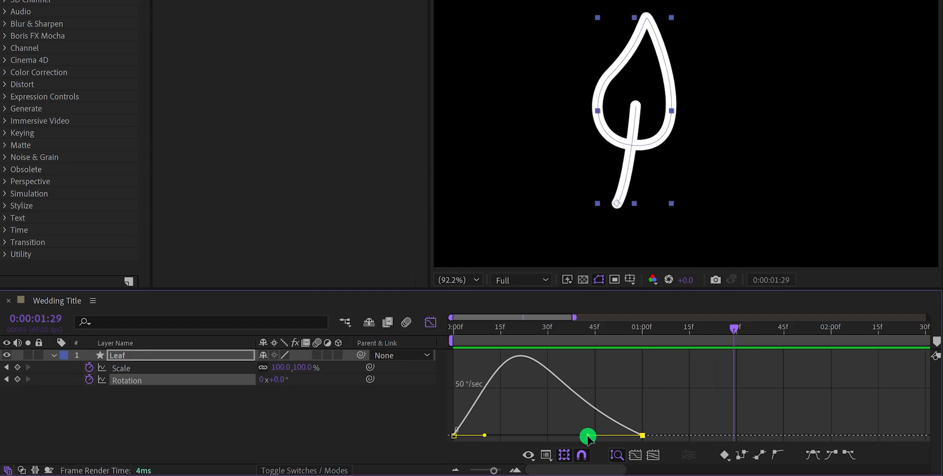
# Lengthen the ease into the last Scale keyframe, adjust the ease out of the middle one, and play the result
pyautogui.click(172, 368)
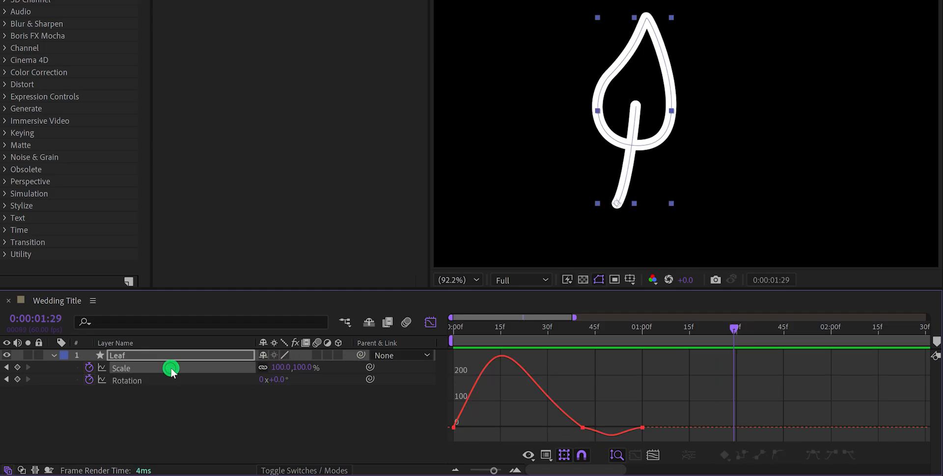
pyautogui.click(644, 429)
pyautogui.moveTo(630, 428); pyautogui.dragTo(621, 427)
pyautogui.moveTo(596, 427); pyautogui.dragTo(595, 430)
pyautogui.press('space')
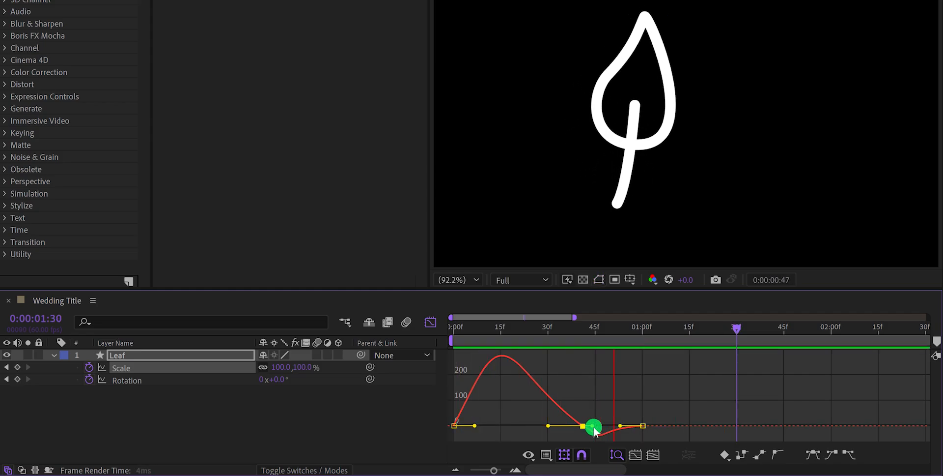
# Close the graph editor, enable motion blur for the Leaf layer, and collapse its properties after previewing
pyautogui.click(435, 326)
pyautogui.click(317, 355)
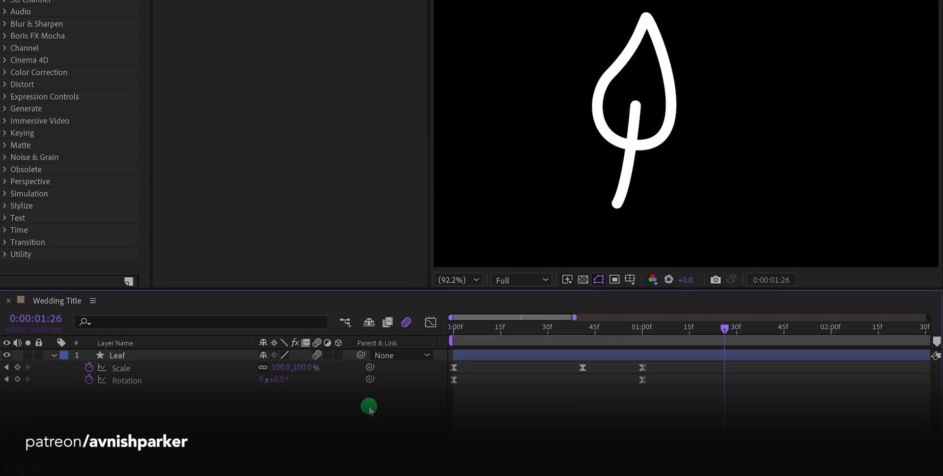
pyautogui.press('space')
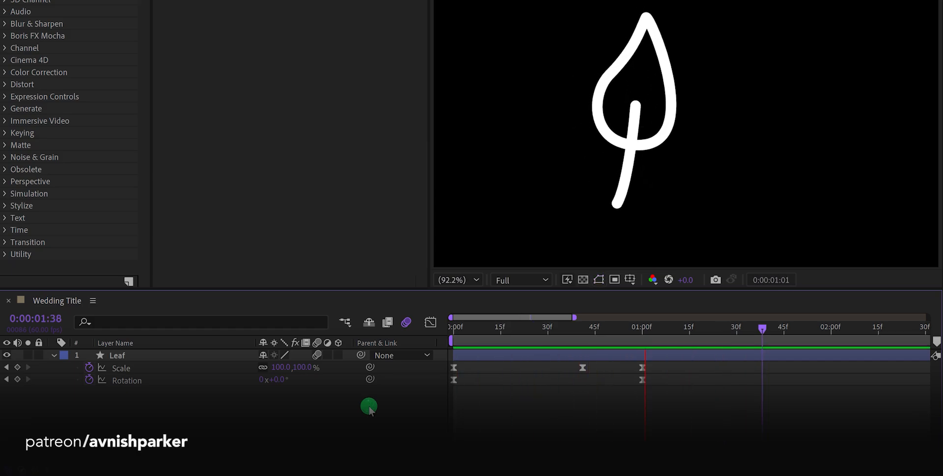
pyautogui.moveTo(480, 329); pyautogui.dragTo(631, 335)
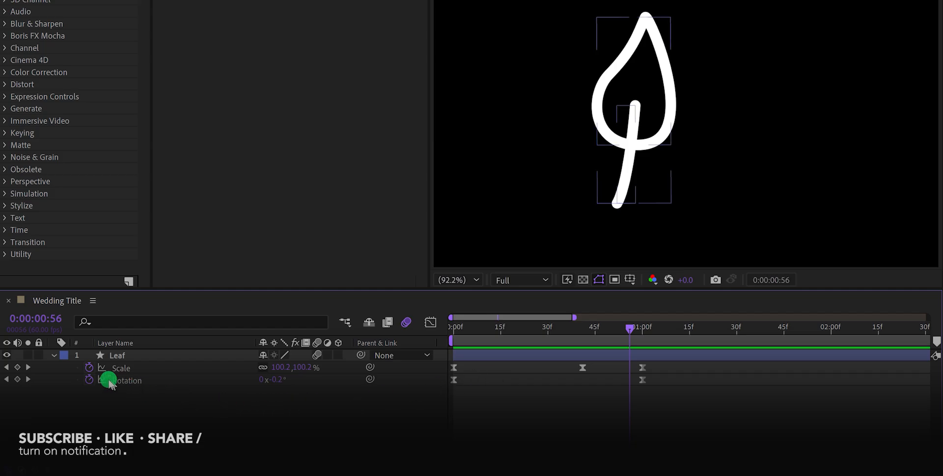
pyautogui.click(52, 354)
pyautogui.click(69, 367)
pyautogui.moveTo(461, 331); pyautogui.dragTo(779, 351)
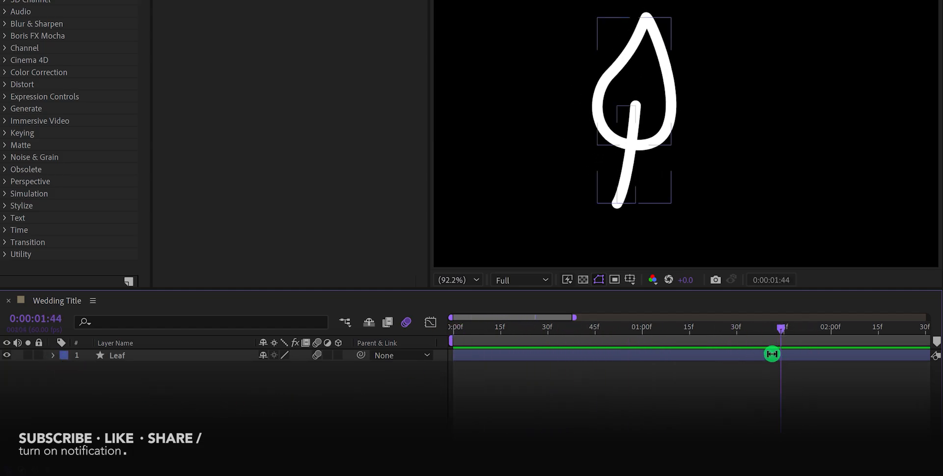
# Create a null object named Rotation and move it to the lower end of the leaf's stem
pyautogui.rightClick(168, 395)
pyautogui.moveTo(273, 223)
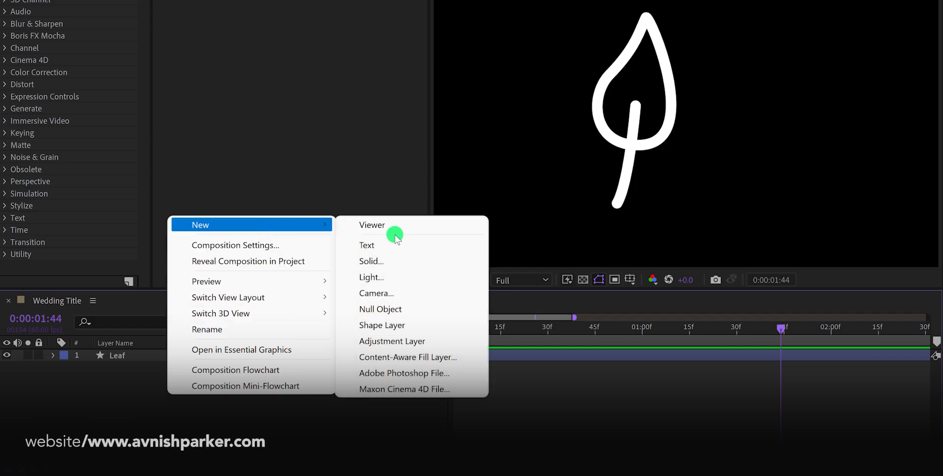
pyautogui.click(421, 308)
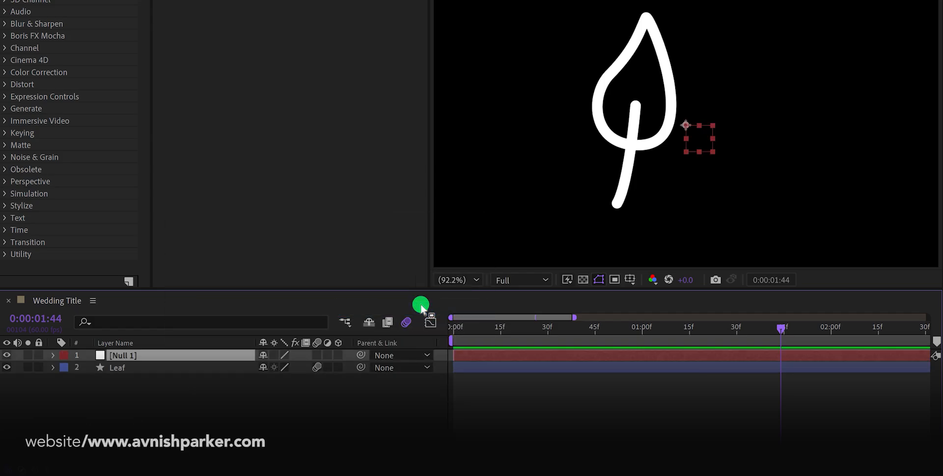
pyautogui.press('Return')
pyautogui.write('Rotation')
pyautogui.press('Return')
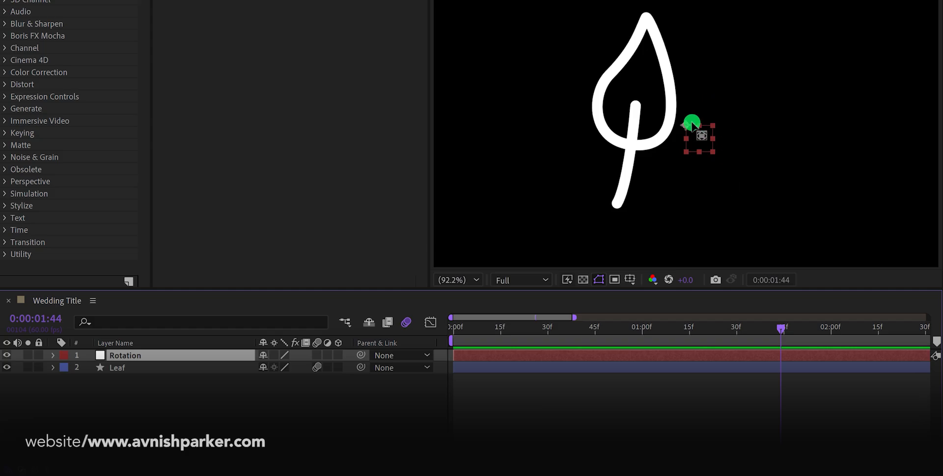
pyautogui.press('v')
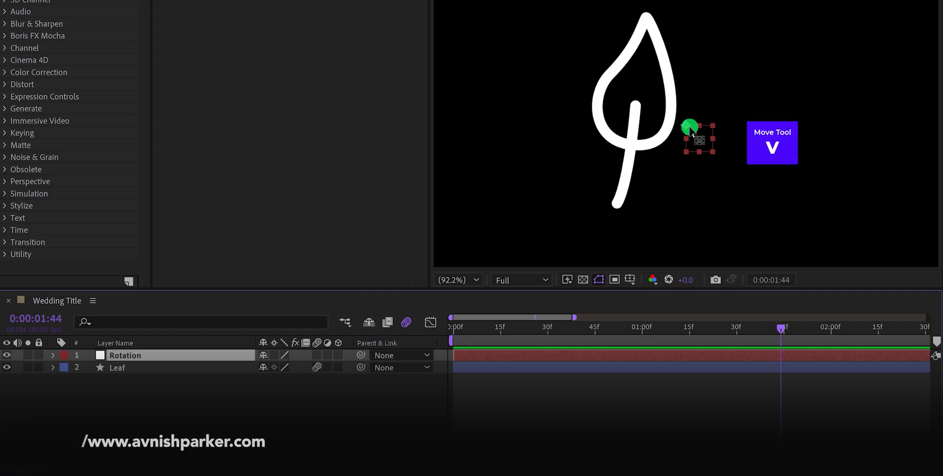
pyautogui.moveTo(690, 129); pyautogui.dragTo(618, 206)
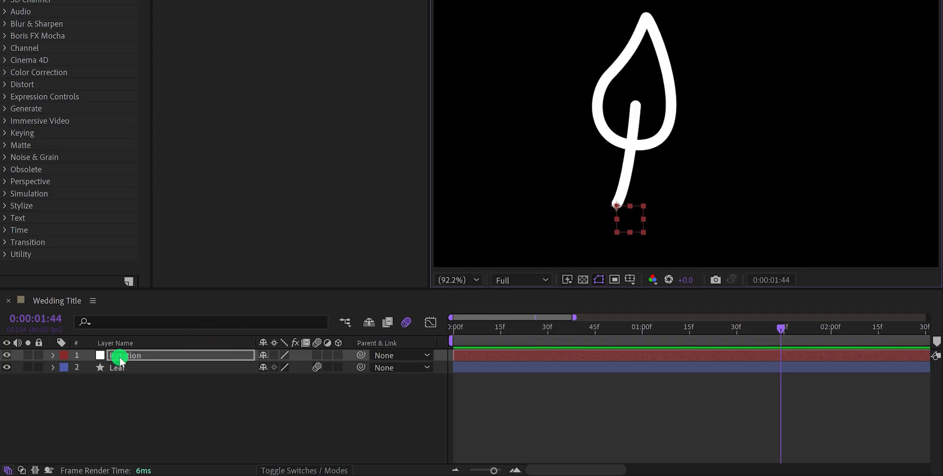
# Add the expression wiggle(.3,10) to the Rotation null's Rotation property and preview it
pyautogui.click(119, 355)
pyautogui.press('r')
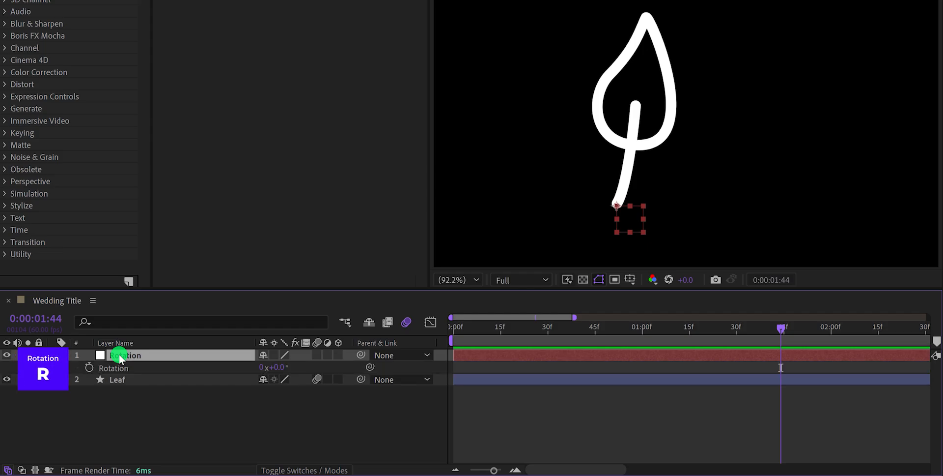
pyautogui.keyDown('alt'); pyautogui.click(92, 372); pyautogui.keyUp('alt')
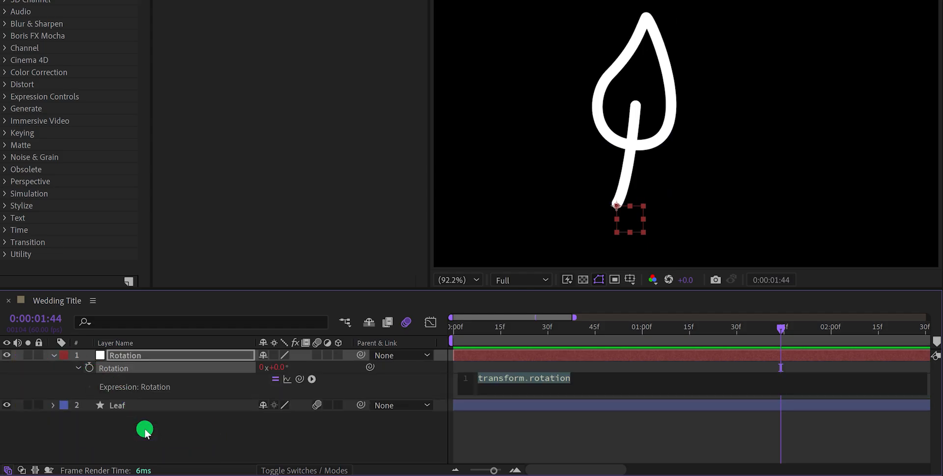
pyautogui.write('wiggle()')
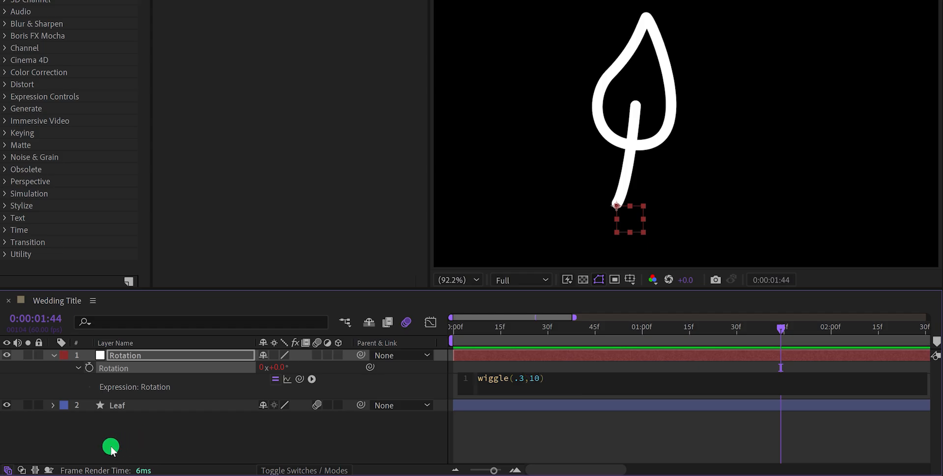
pyautogui.click(109, 445)
pyautogui.press('space')
pyautogui.press('space')
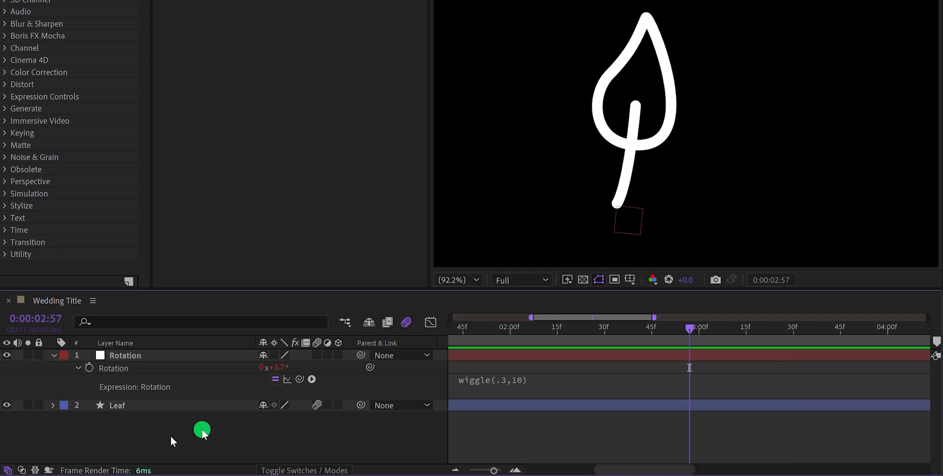
# Parent the Leaf layer to the Rotation null and preview the leaf's sway over a longer stretch of time
pyautogui.press('Home')
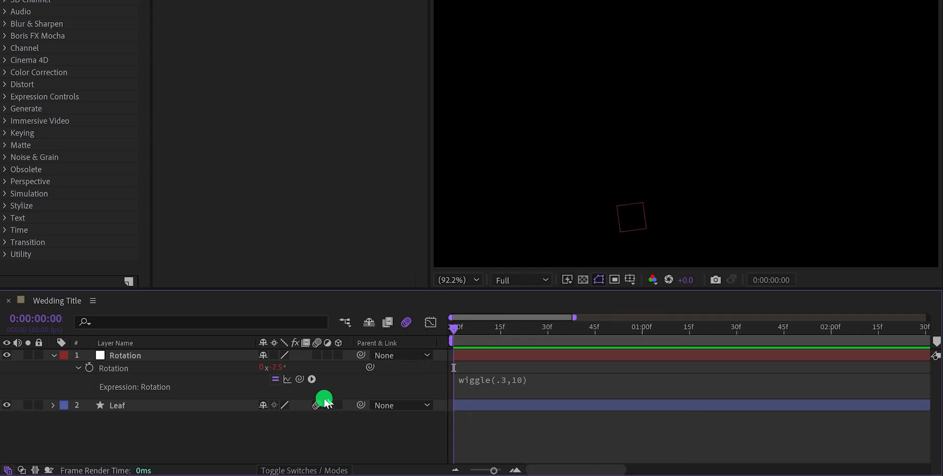
pyautogui.click(164, 405)
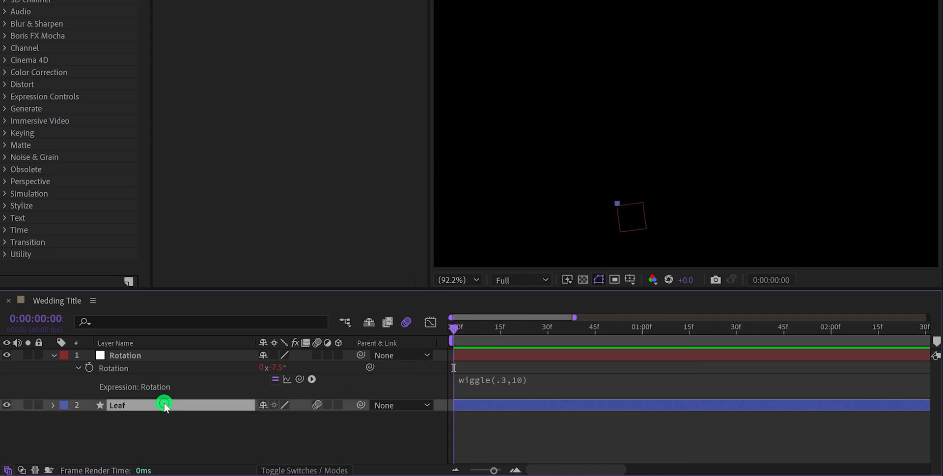
pyautogui.rightClick(419, 343)
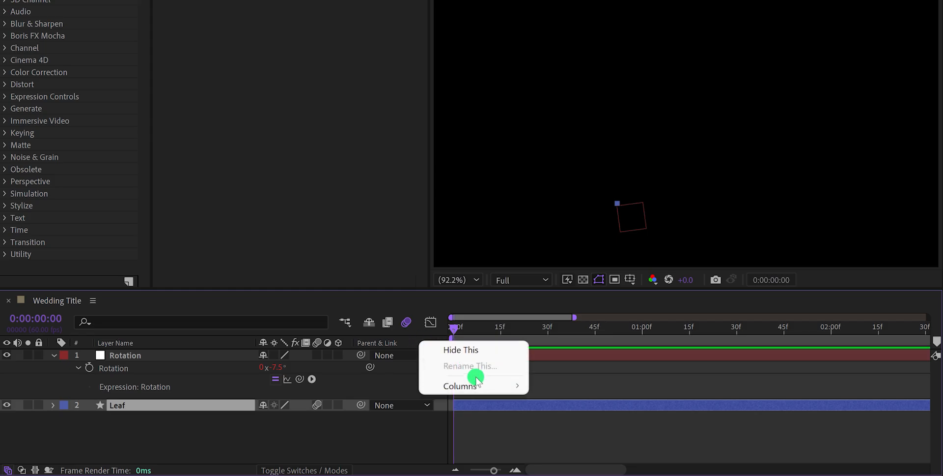
pyautogui.moveTo(479, 386)
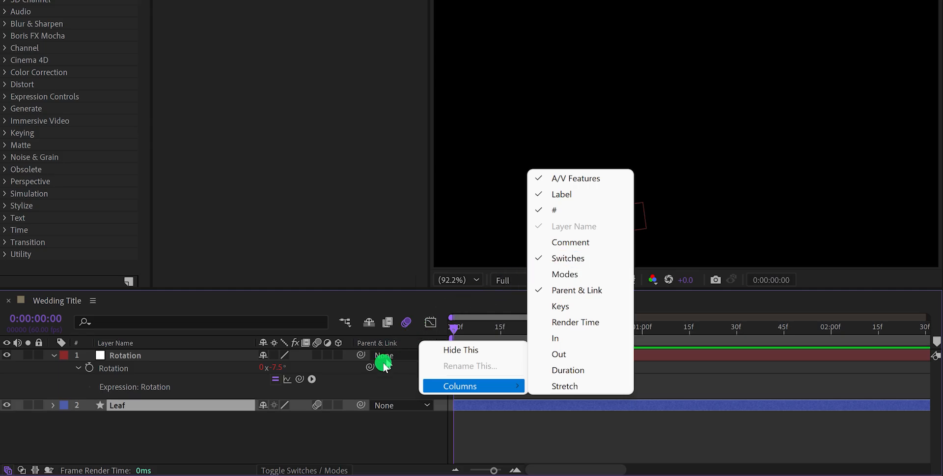
pyautogui.click(379, 405)
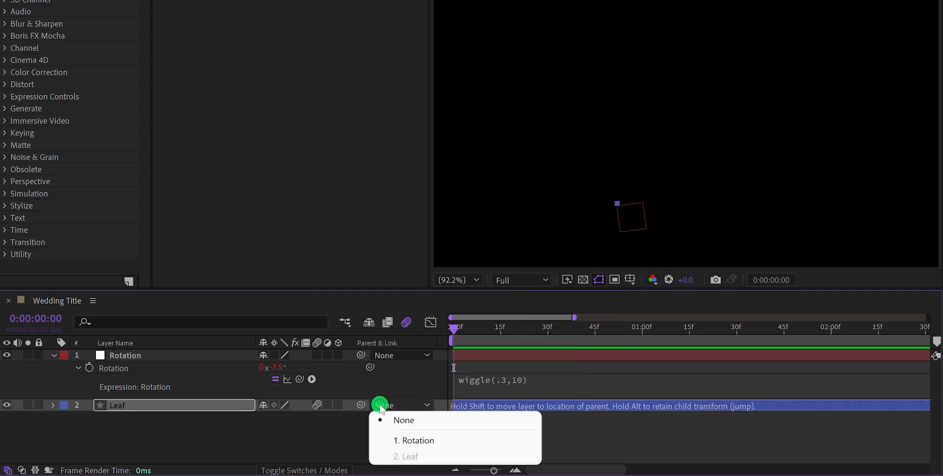
pyautogui.click(419, 437)
pyautogui.press('space')
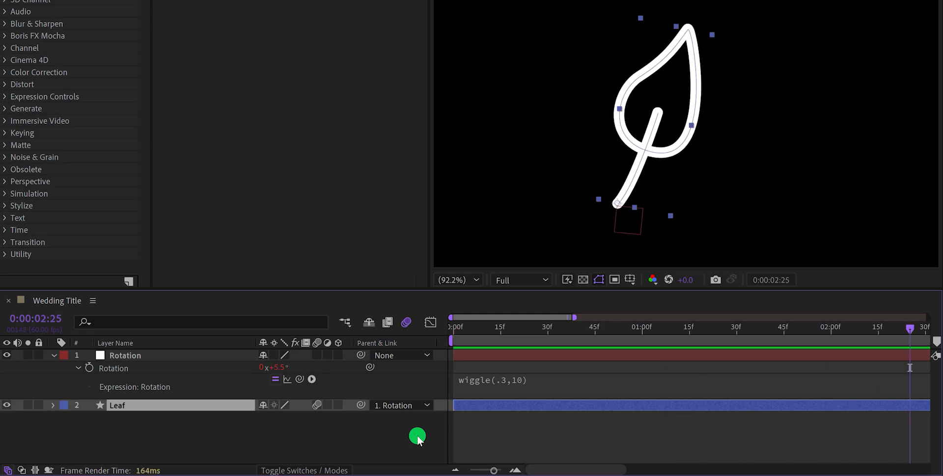
pyautogui.press('space')
pyautogui.press('-')
pyautogui.press('-')
pyautogui.press('-')
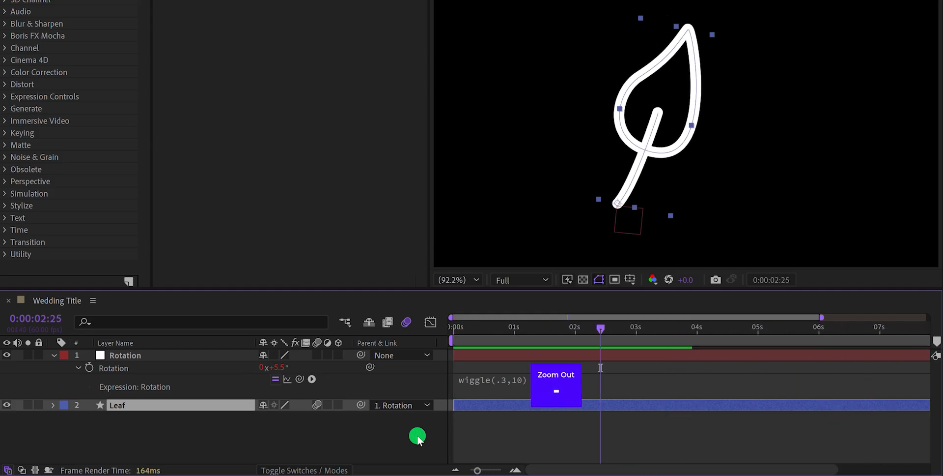
pyautogui.press('space')
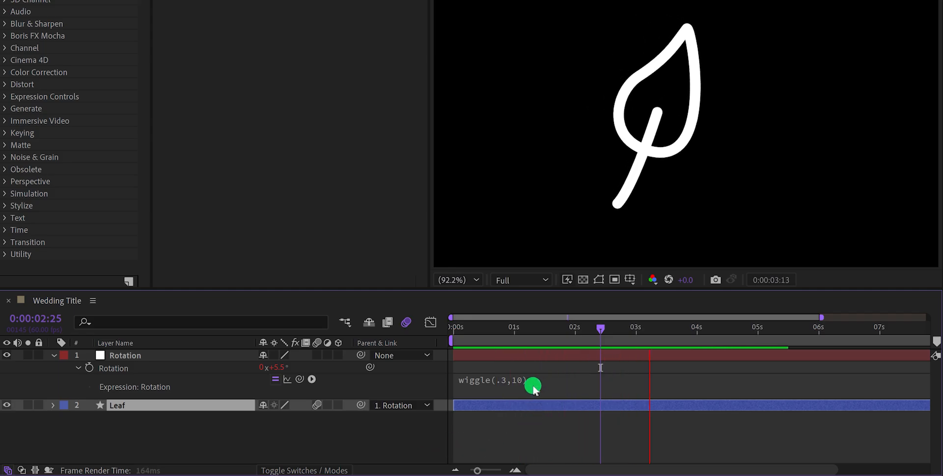
pyautogui.press('space')
# Try wiggle(.3,5) as the Rotation null's expression, restore wiggle(.3,10), and preview the sway
pyautogui.click(517, 382)
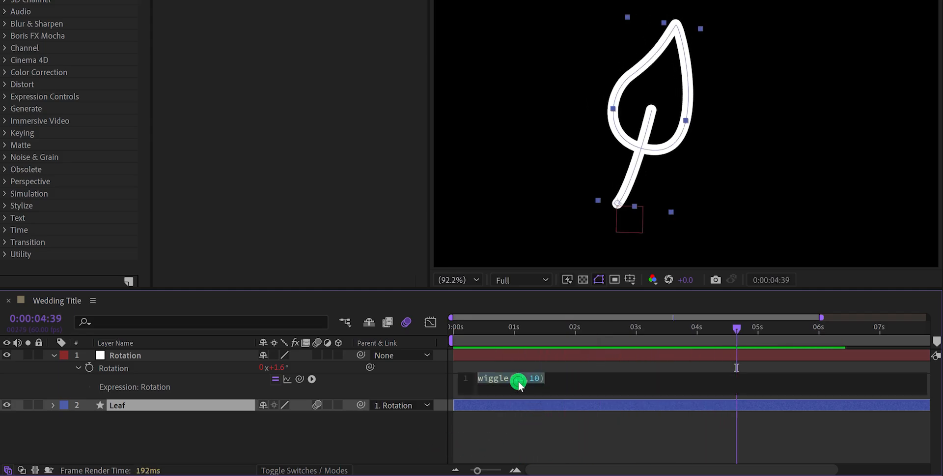
pyautogui.click(534, 382)
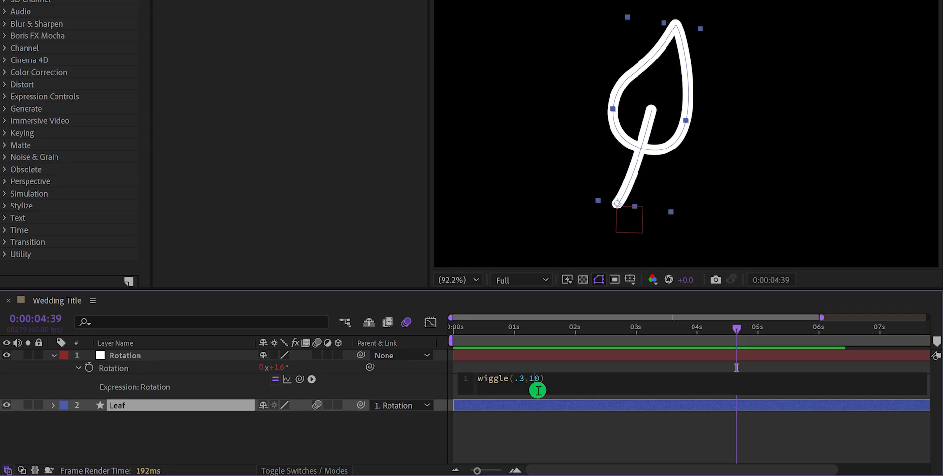
pyautogui.click(539, 426)
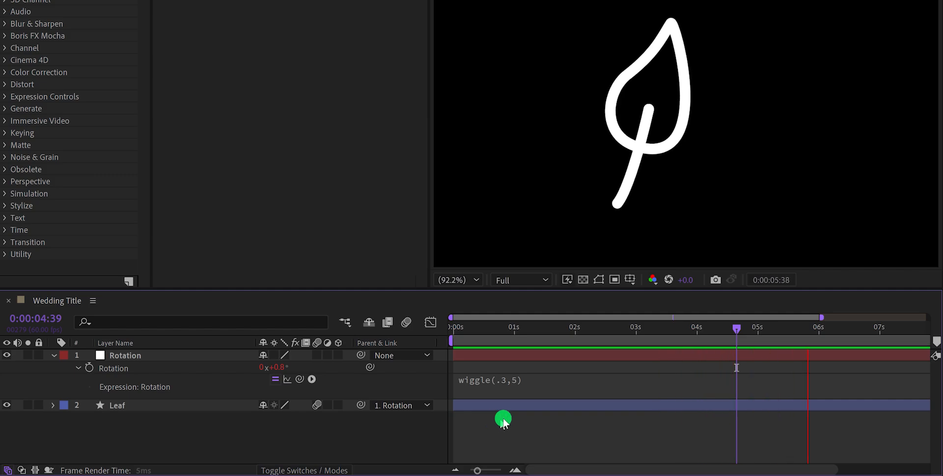
pyautogui.click(520, 379)
pyautogui.click(529, 379)
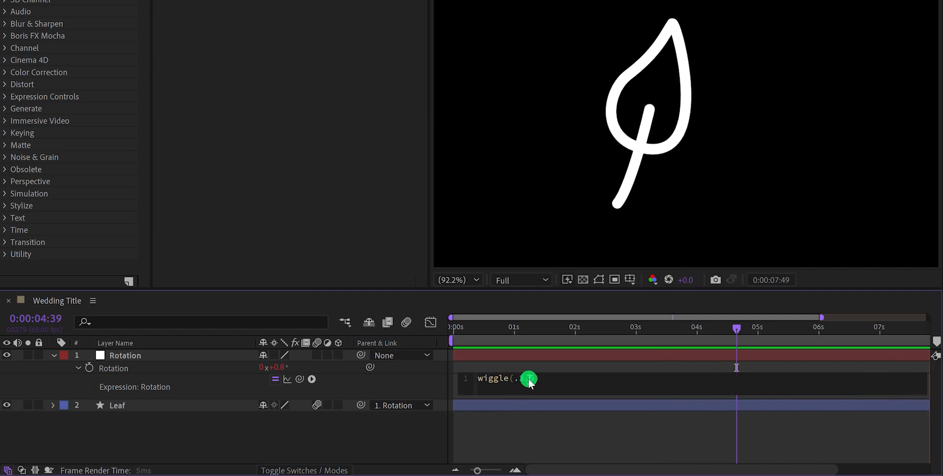
pyautogui.write('10')
pyautogui.click(531, 435)
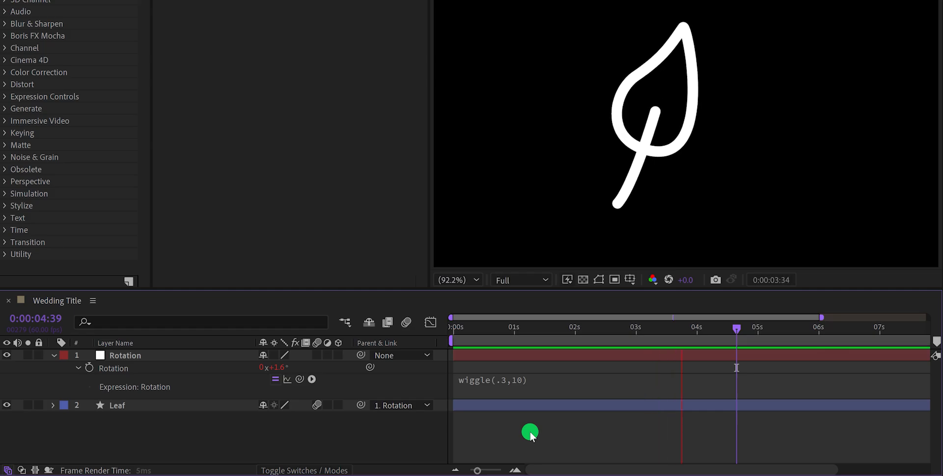
pyautogui.press('space')
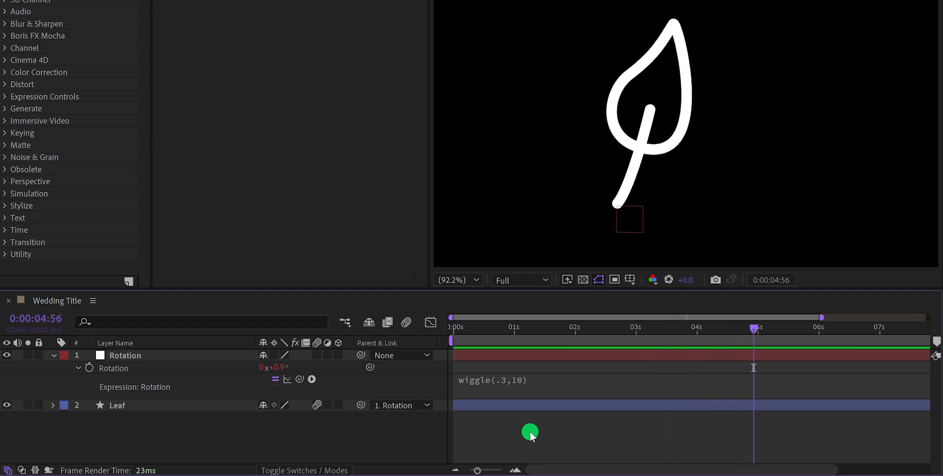
# Pre-compose the Rotation and Leaf layers into a composition named Leaf, moving all attributes into it
pyautogui.click(52, 356)
pyautogui.moveTo(99, 387); pyautogui.dragTo(132, 363)
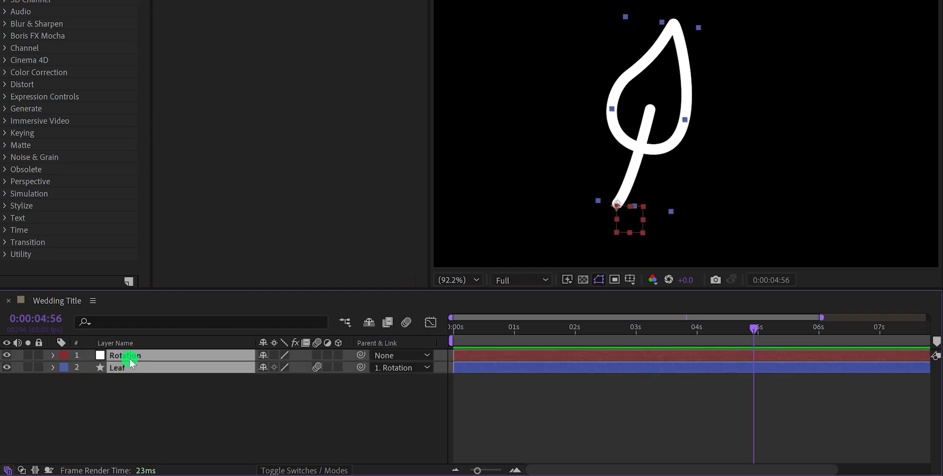
pyautogui.rightClick(133, 358)
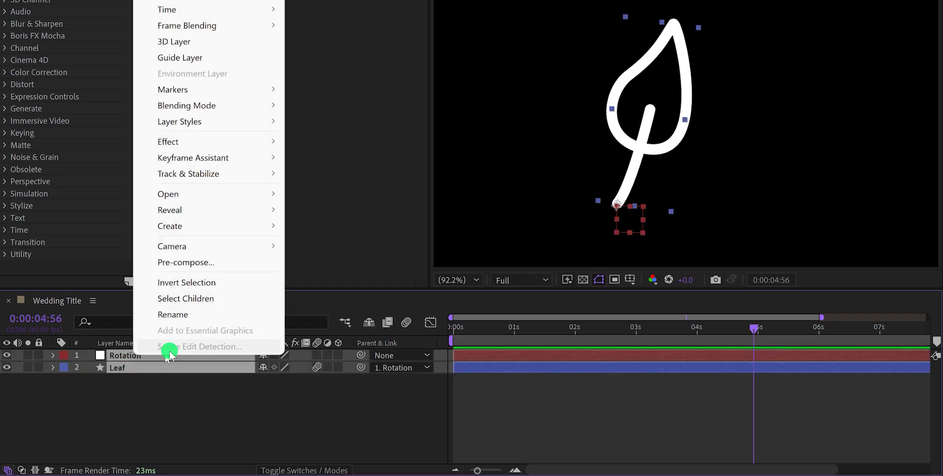
pyautogui.click(203, 263)
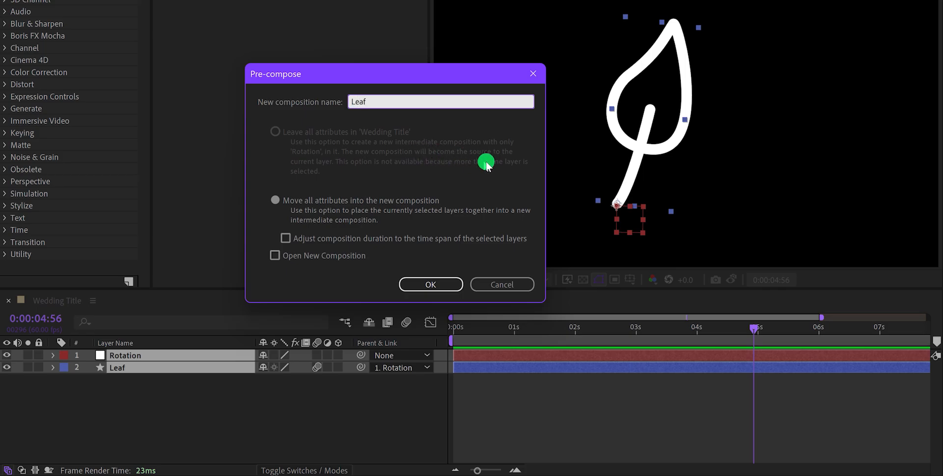
pyautogui.click(432, 284)
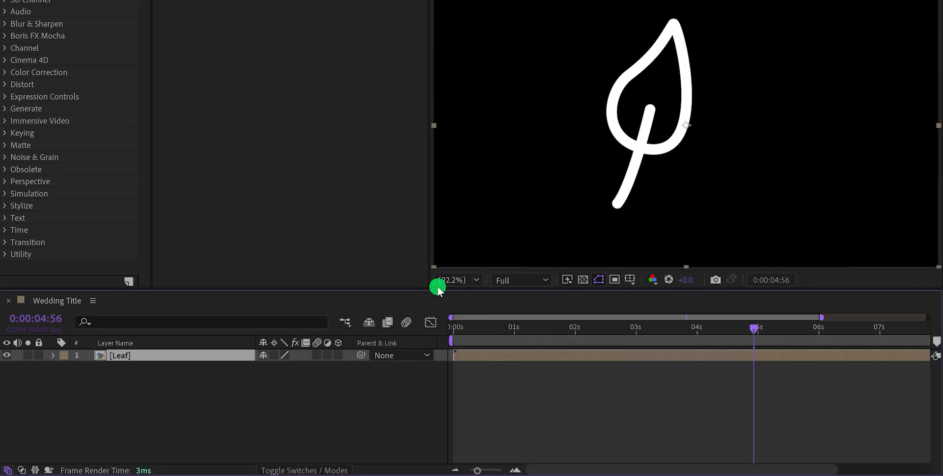
# Open the Leaf composition and draw a region of interest around the leaf, leaving room for its sway
pyautogui.doubleClick(123, 355)
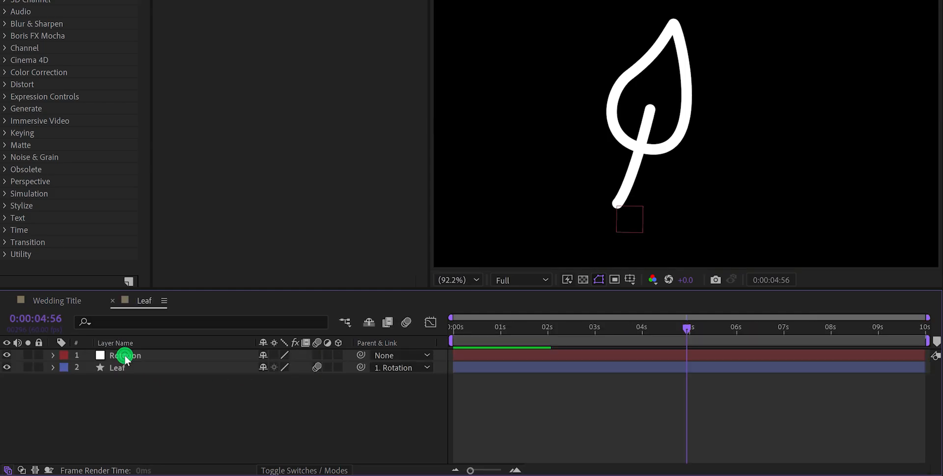
pyautogui.moveTo(497, 320); pyautogui.dragTo(578, 348)
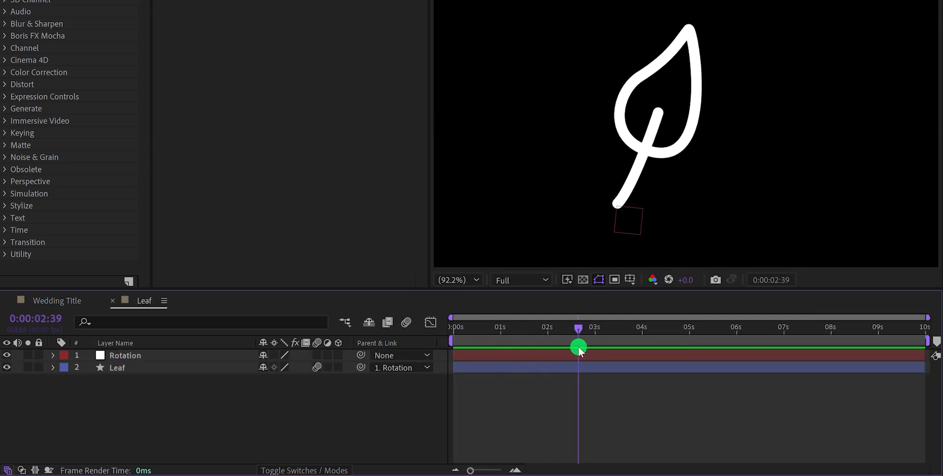
pyautogui.click(613, 284)
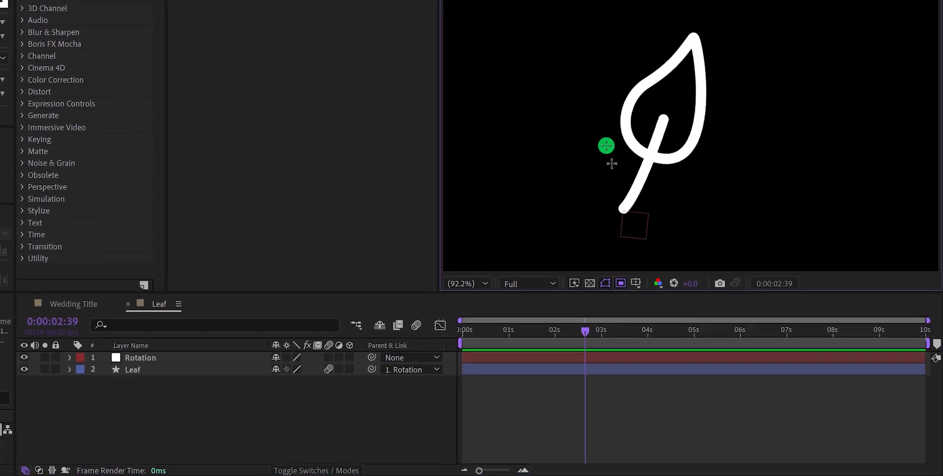
pyautogui.moveTo(567, 2); pyautogui.dragTo(708, 235)
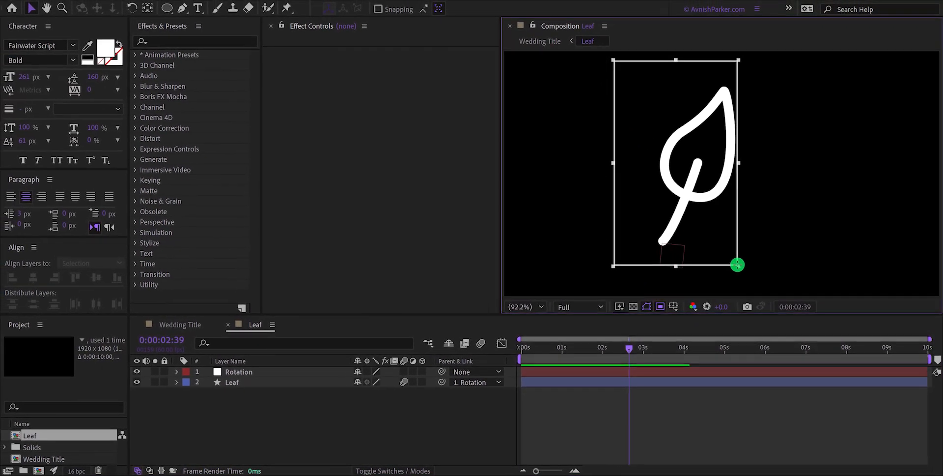
pyautogui.moveTo(738, 264); pyautogui.dragTo(754, 276)
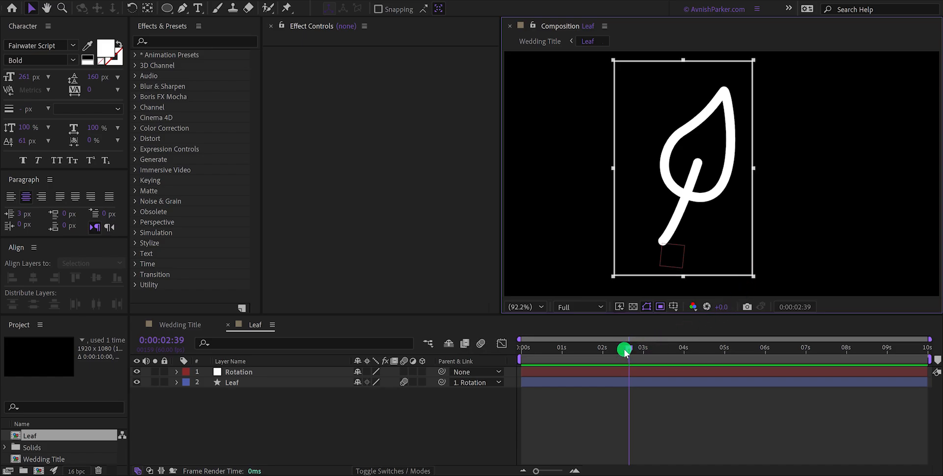
# Raise the region of interest's lower edge to just below the stem, crop the composition to it, and preview the animation
pyautogui.moveTo(625, 350); pyautogui.dragTo(893, 386)
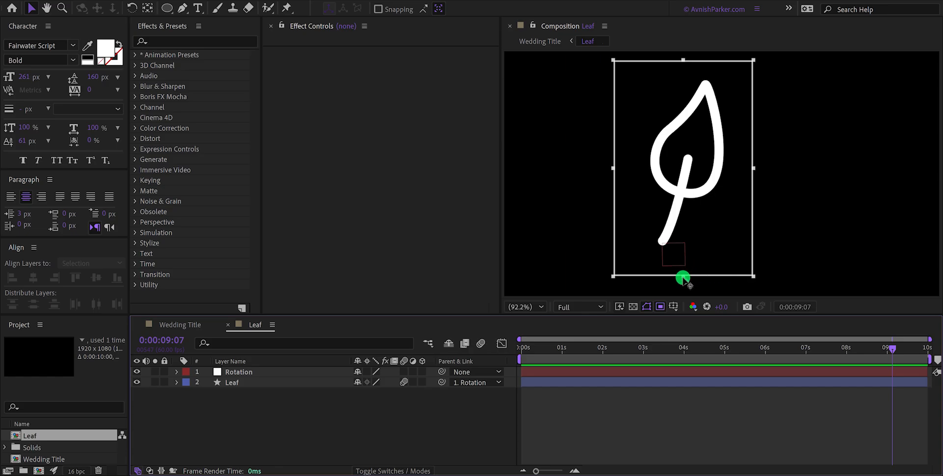
pyautogui.moveTo(683, 277); pyautogui.dragTo(680, 258)
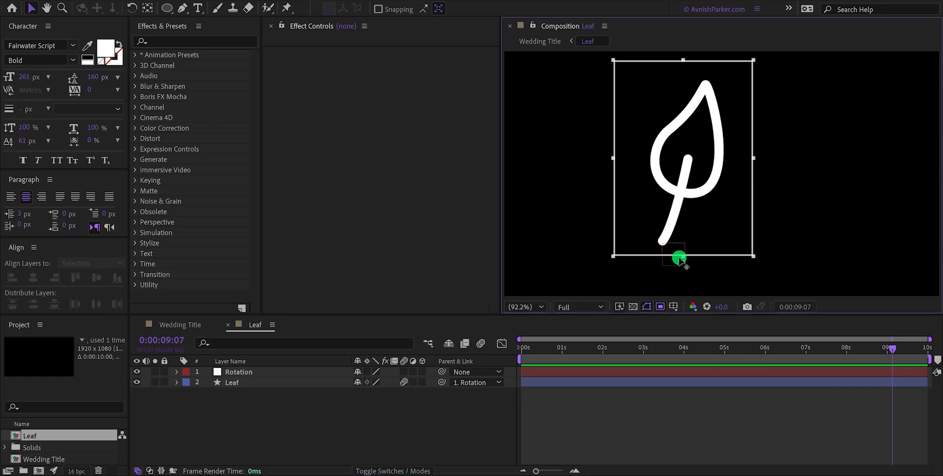
pyautogui.moveTo(525, 350); pyautogui.dragTo(927, 346)
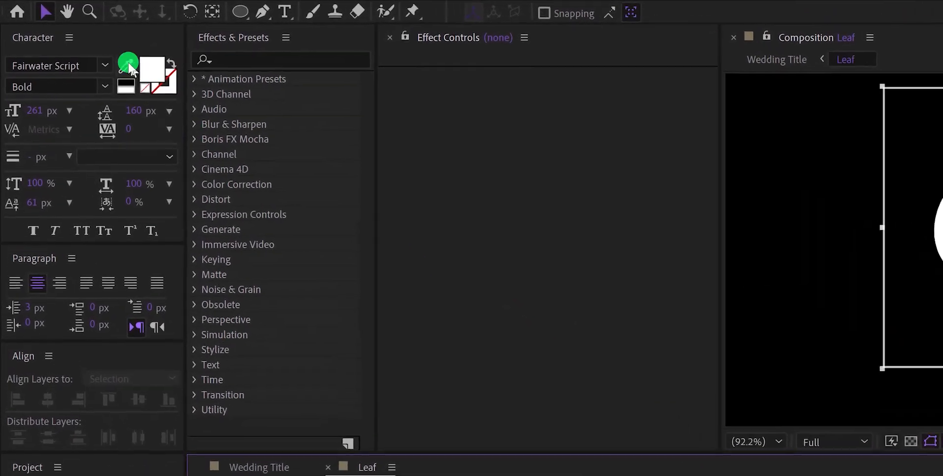
pyautogui.click(112, 1)
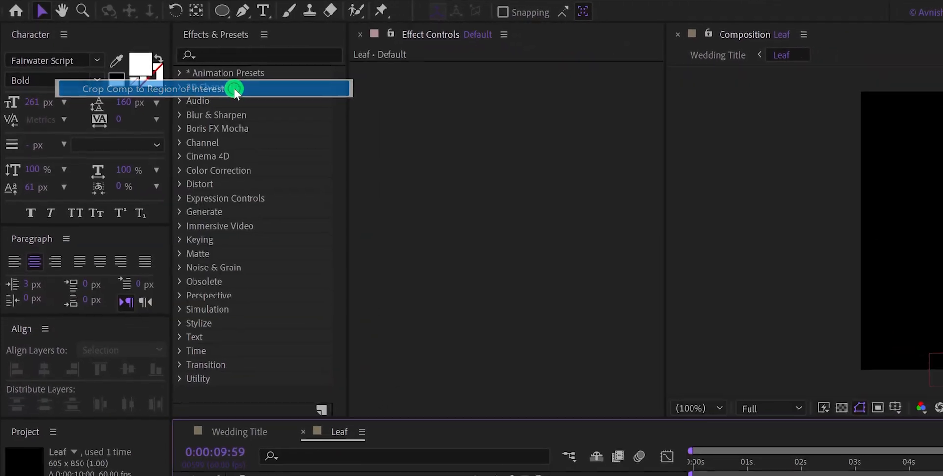
pyautogui.click(283, 107)
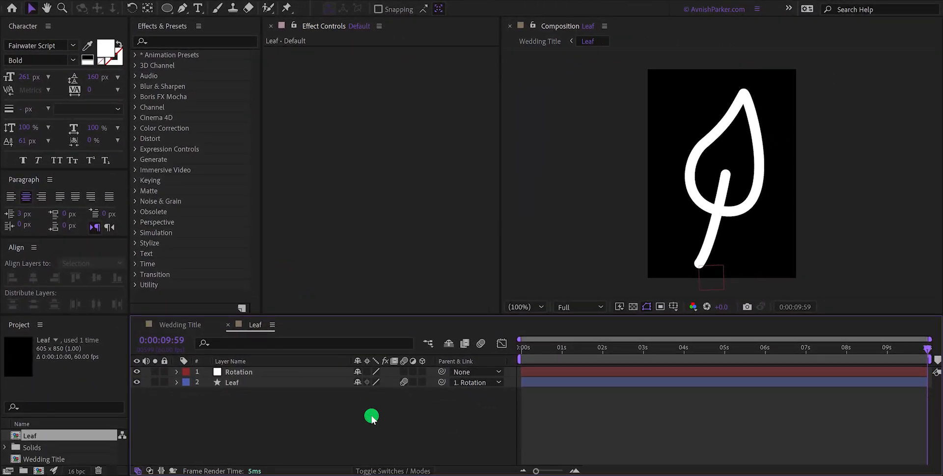
pyautogui.press('space')
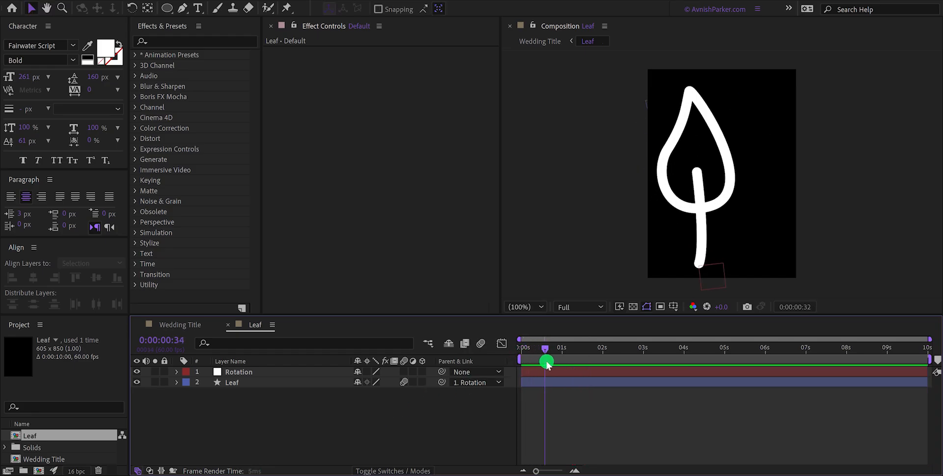
pyautogui.press('space')
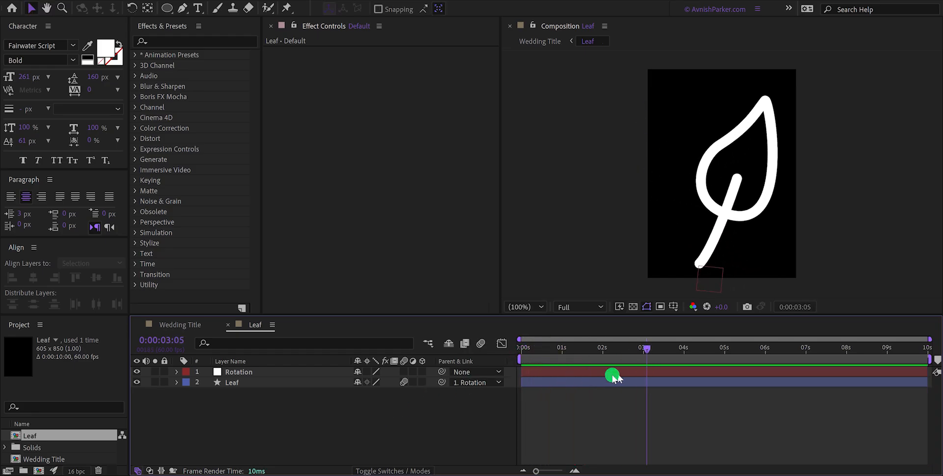
# Return to the Wedding Title composition and move the Leaf layer's anchor point to the lower end of the stem
pyautogui.click(186, 324)
pyautogui.click(262, 408)
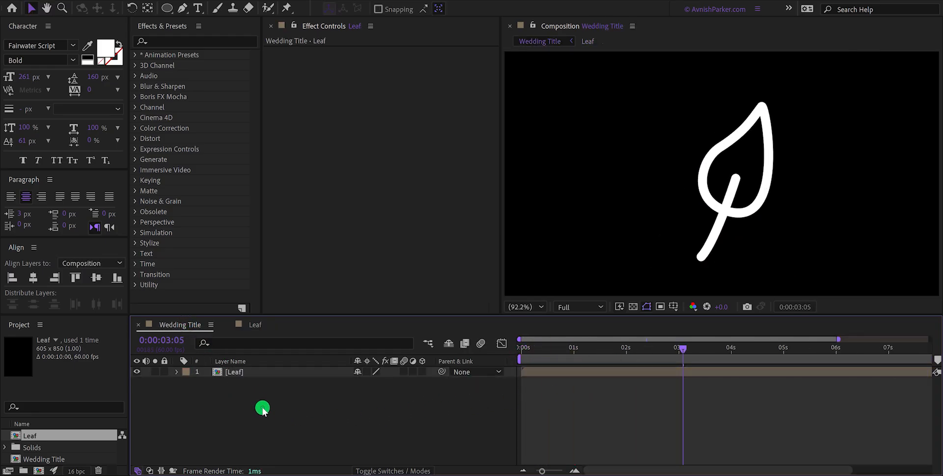
pyautogui.click(255, 373)
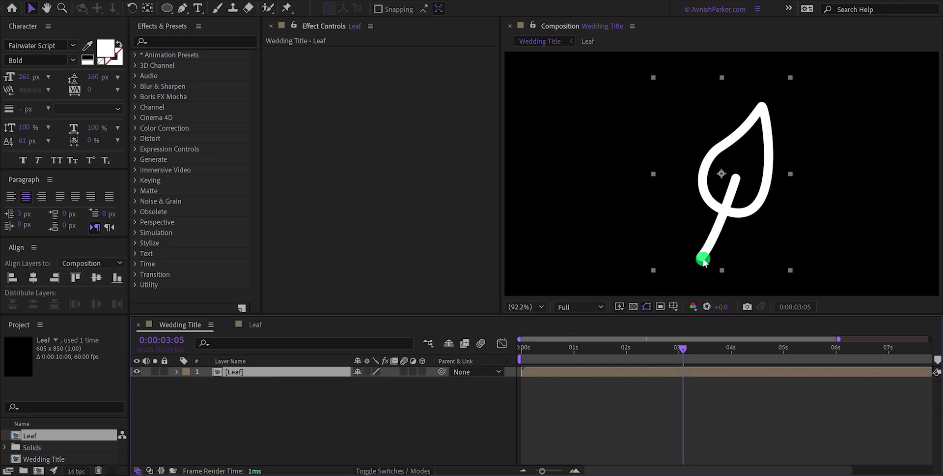
pyautogui.press('y')
pyautogui.moveTo(721, 175); pyautogui.dragTo(700, 260)
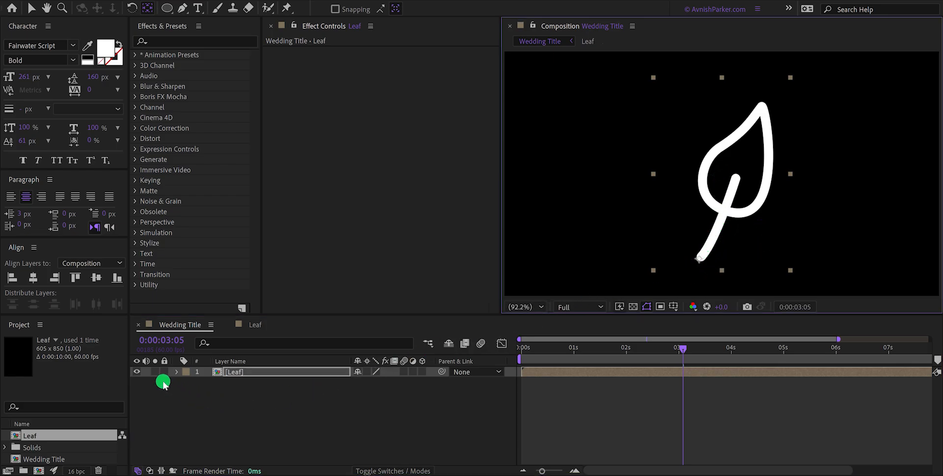
# Hide the Leaf layer and draw an unfilled white circle with the Ellipse tool at the centre of the Wedding Title composition
pyautogui.click(137, 372)
pyautogui.click(270, 401)
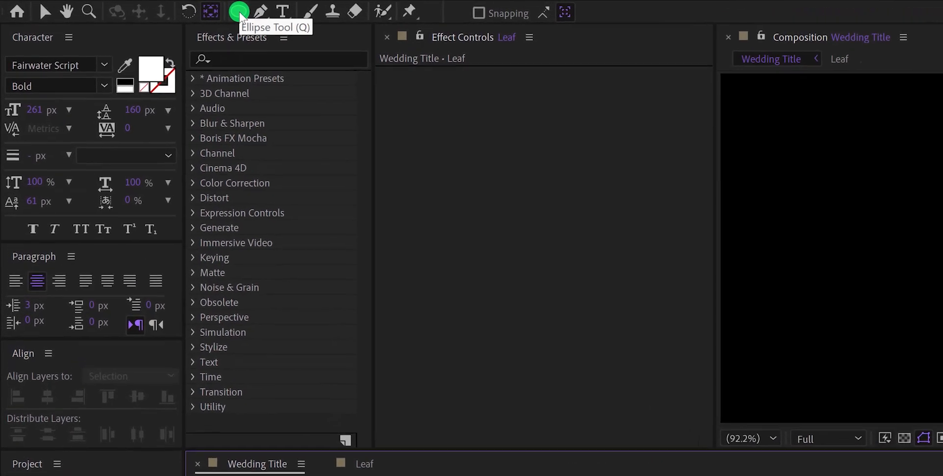
pyautogui.click(240, 12)
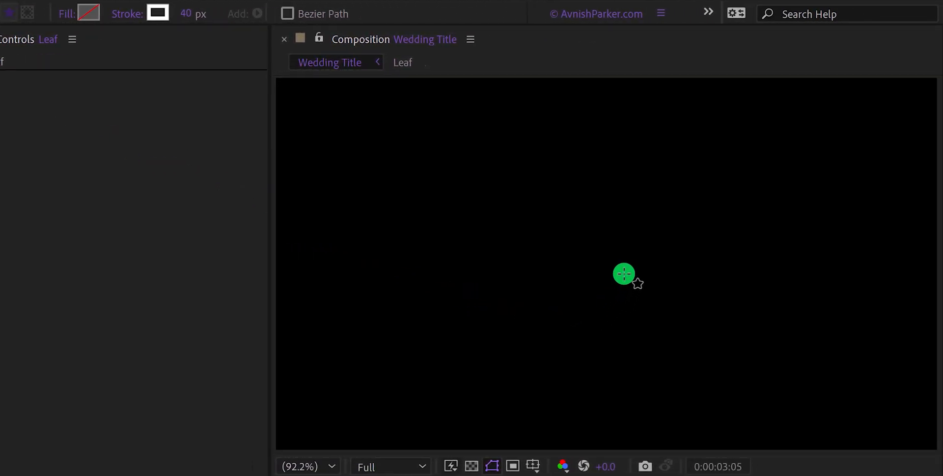
pyautogui.moveTo(618, 266); pyautogui.dragTo(672, 348)
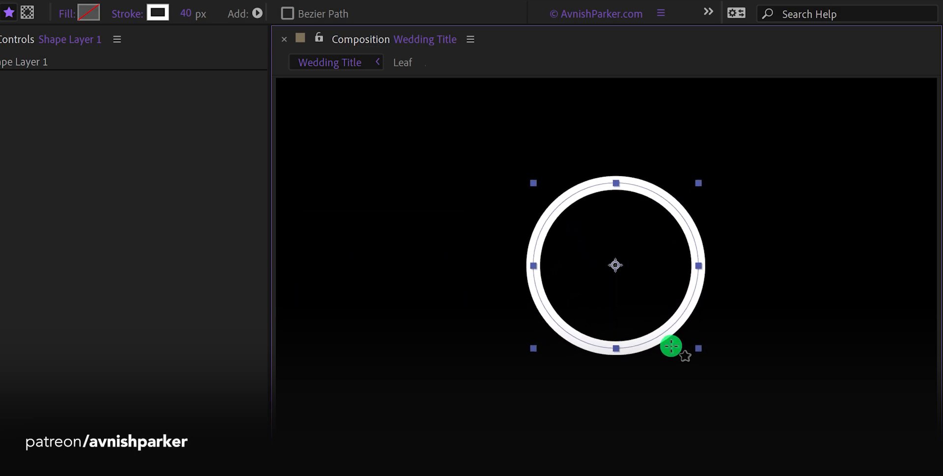
# Set the circle's stroke width to 5 px and rename its shape layer Ring
pyautogui.click(189, 14)
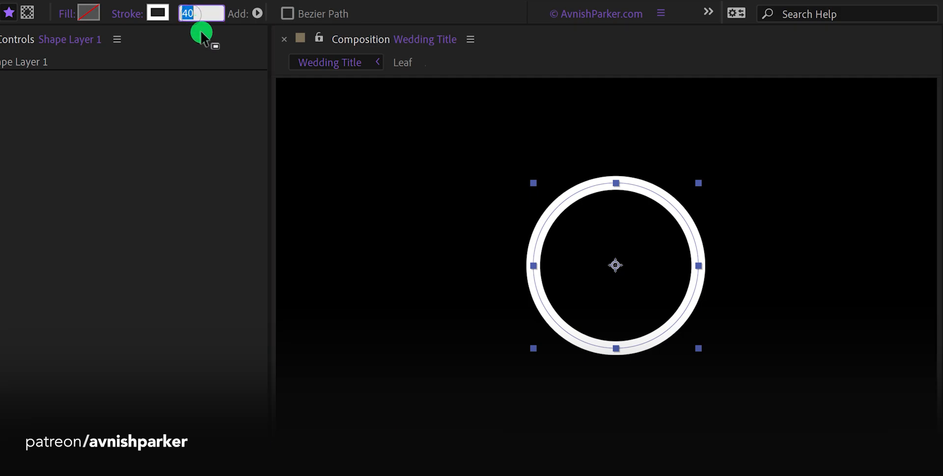
pyautogui.write('5')
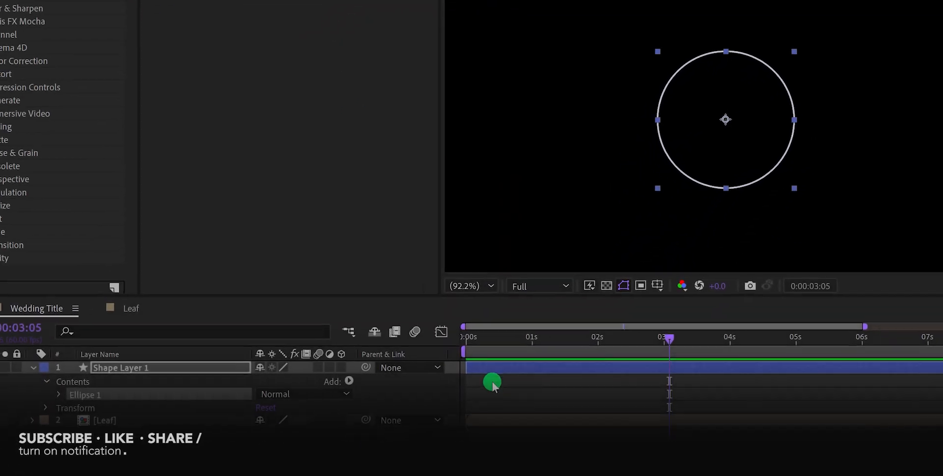
pyautogui.click(492, 383)
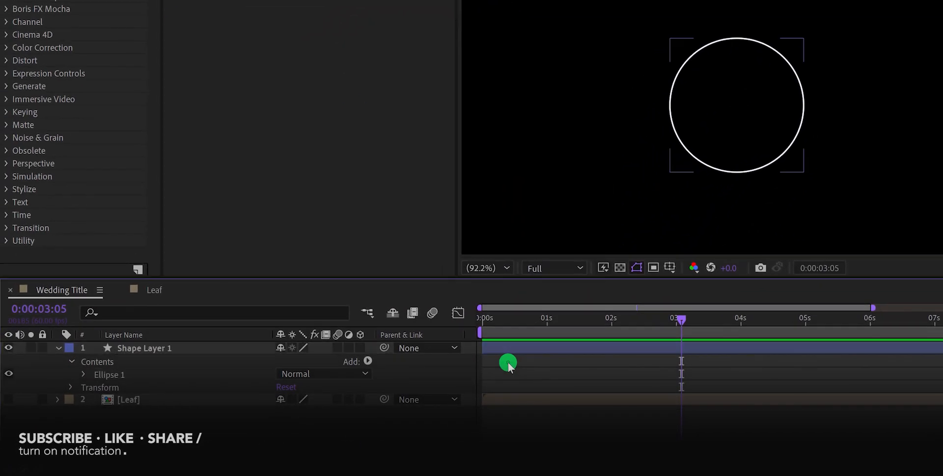
pyautogui.click(350, 372)
pyautogui.click(241, 350)
pyautogui.press('Return')
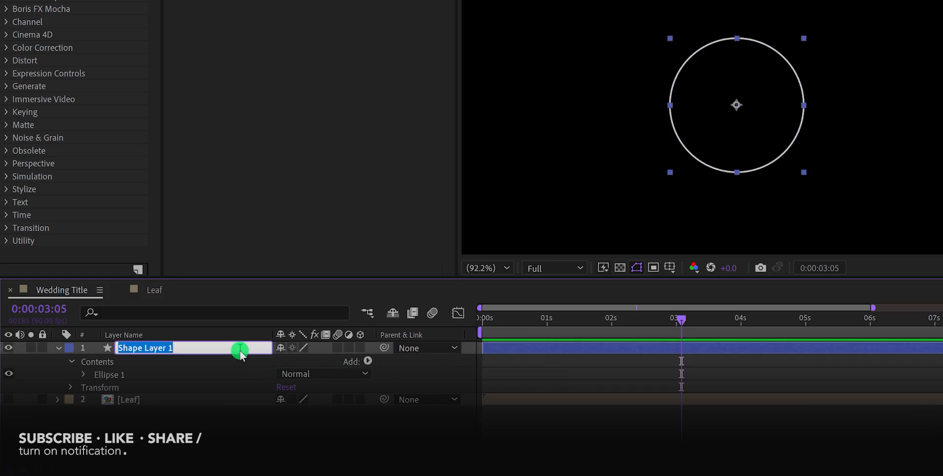
pyautogui.write('Ring')
pyautogui.press('Return')
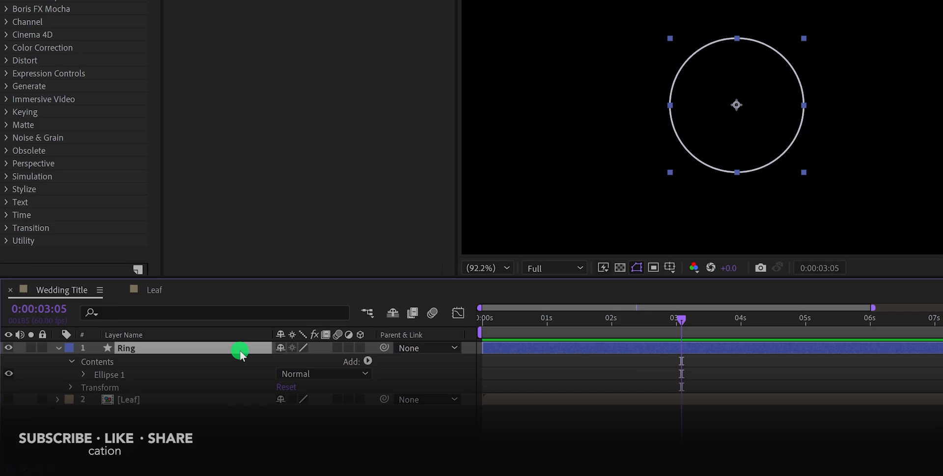
# Add Trim Paths to the Ring layer and expand its settings
pyautogui.click(369, 361)
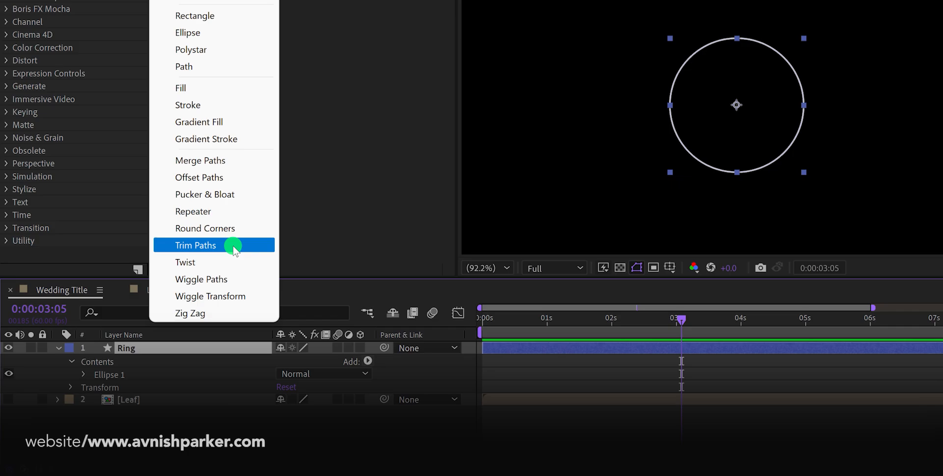
pyautogui.click(58, 352)
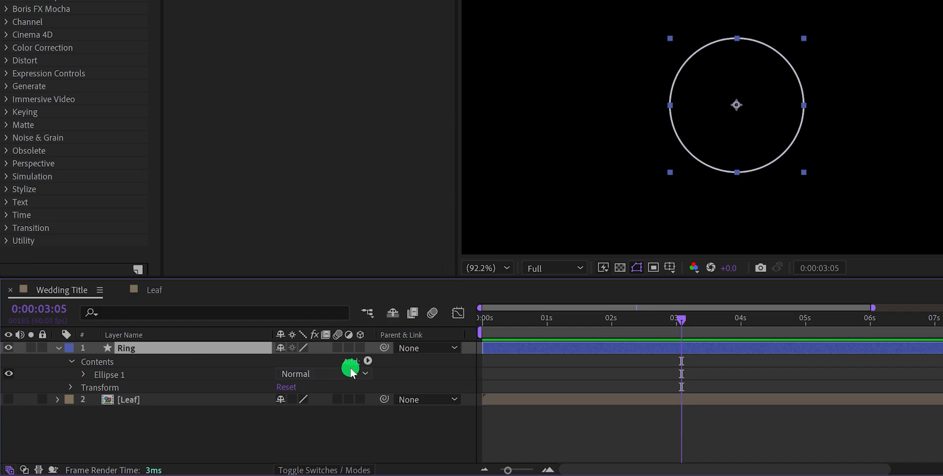
pyautogui.click(366, 361)
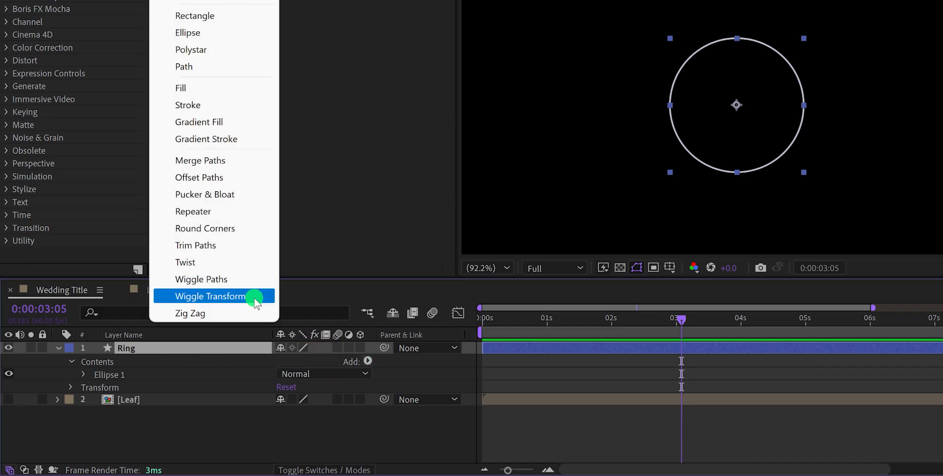
pyautogui.click(217, 245)
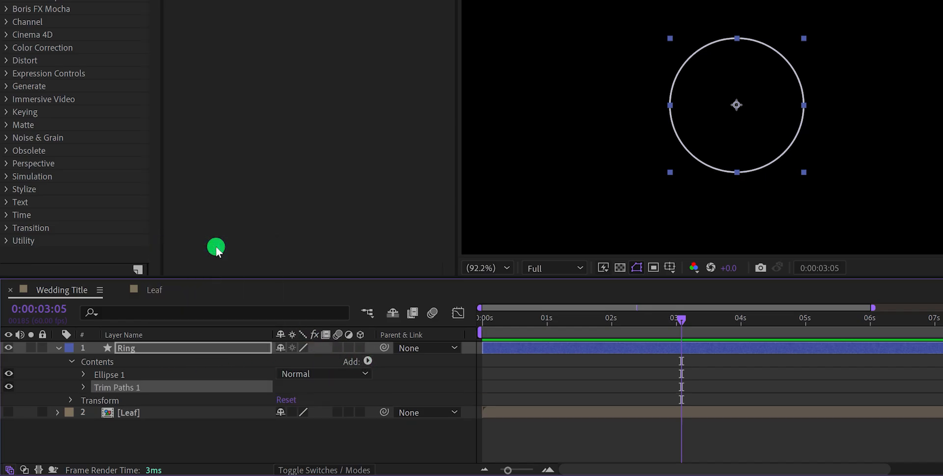
pyautogui.click(85, 387)
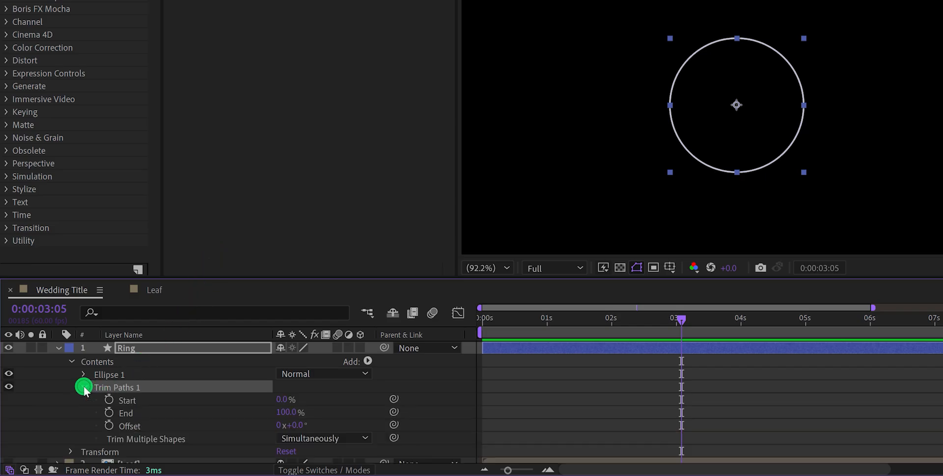
# Keyframe the Trim Paths End value from 0% at 0 seconds to 100% at 2 seconds and preview the ring animation
pyautogui.moveTo(288, 413)
pyautogui.mouseDown()
pyautogui.moveTo(260, 413)
pyautogui.moveTo(273, 413)
pyautogui.mouseUp()
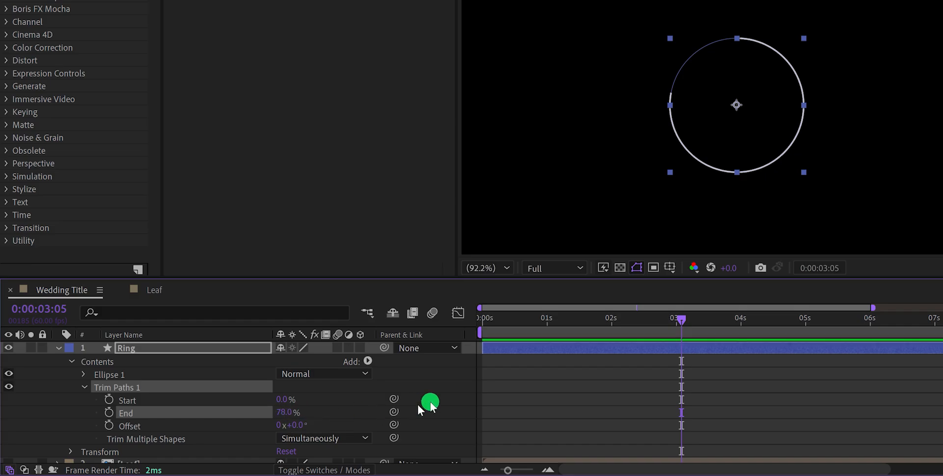
pyautogui.click(612, 322)
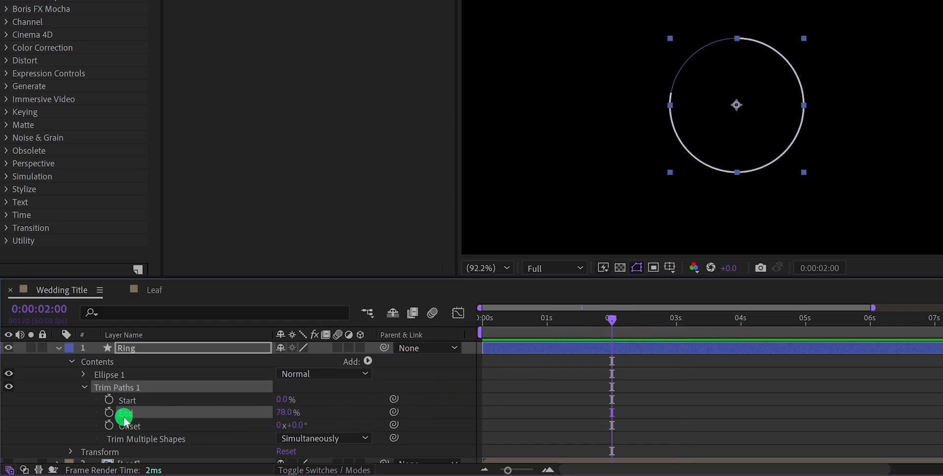
pyautogui.moveTo(281, 412)
pyautogui.mouseDown()
pyautogui.moveTo(345, 412)
pyautogui.moveTo(461, 350)
pyautogui.moveTo(484, 324)
pyautogui.moveTo(477, 328)
pyautogui.mouseUp()
pyautogui.click(287, 413)
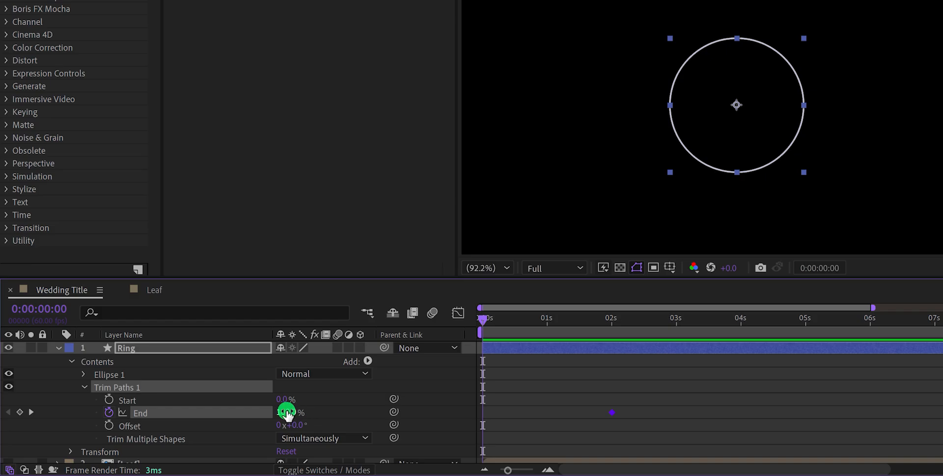
pyautogui.write('0')
pyautogui.press('Return')
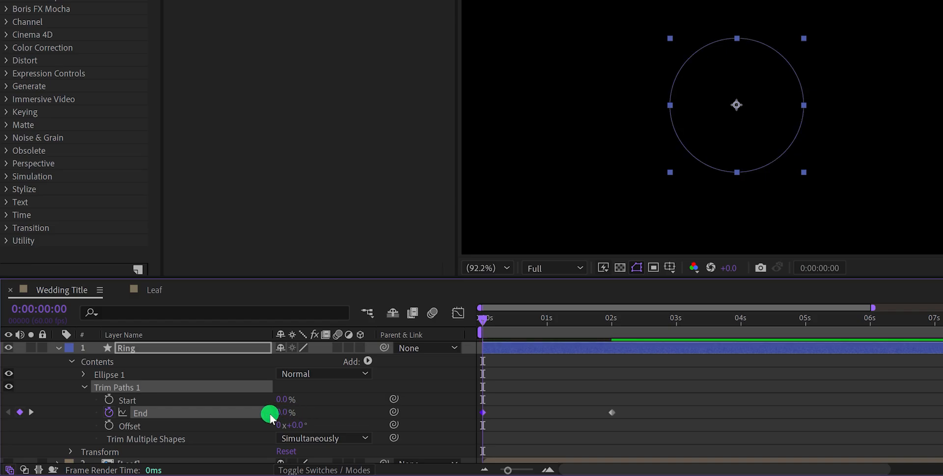
pyautogui.press('space')
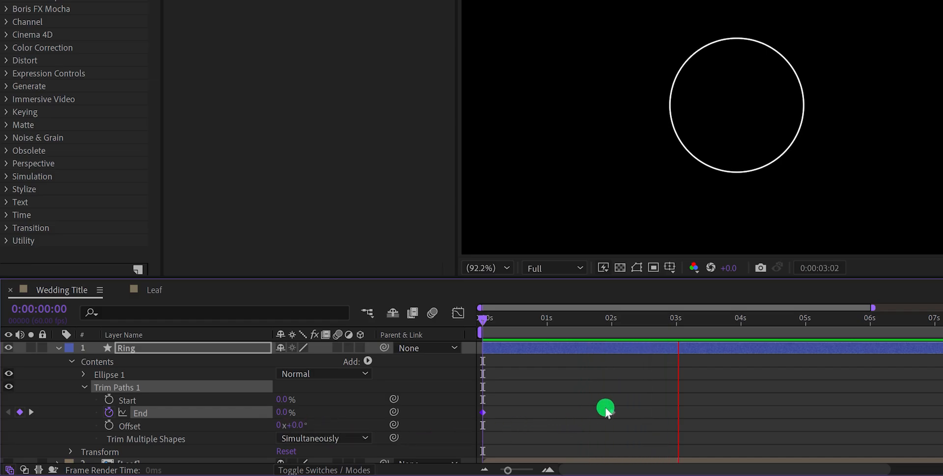
pyautogui.press('space')
# Apply Easy Ease to both End keyframes and collapse the Ring layer
pyautogui.click(629, 402)
pyautogui.moveTo(629, 396); pyautogui.dragTo(473, 433)
pyautogui.press('F9')
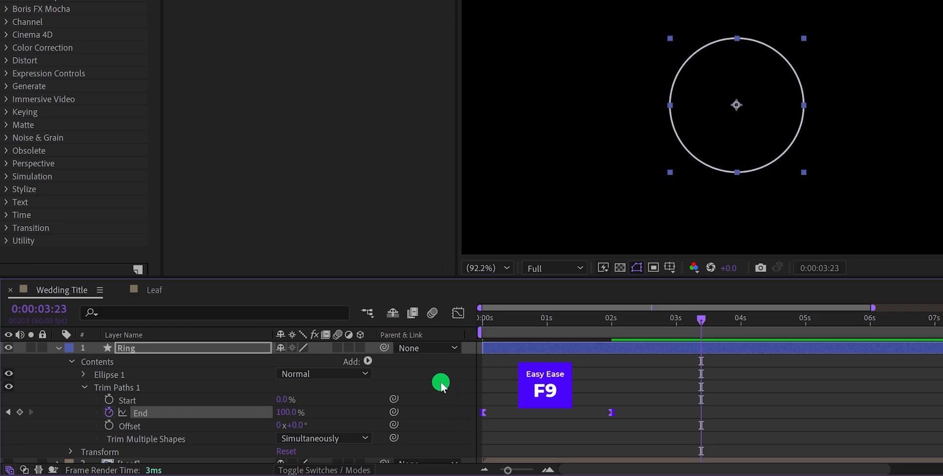
pyautogui.click(441, 381)
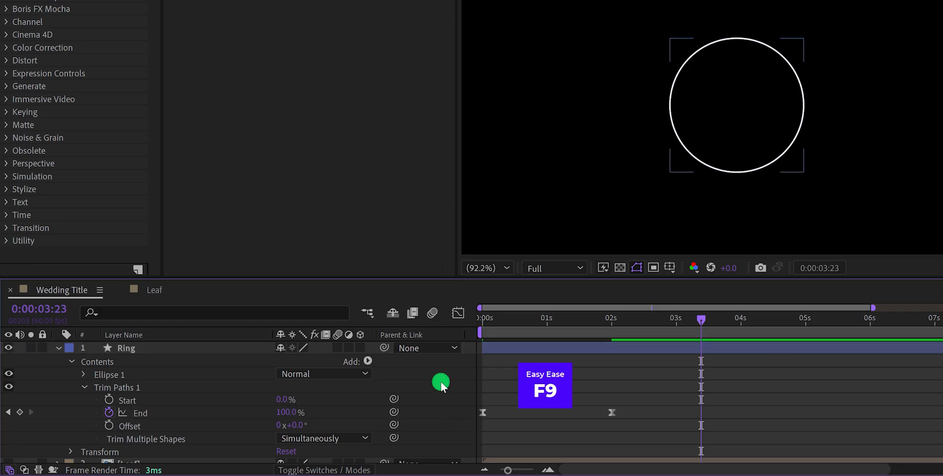
pyautogui.click(59, 348)
# Make the Leaf layer visible again and scale it down to 8%
pyautogui.click(129, 361)
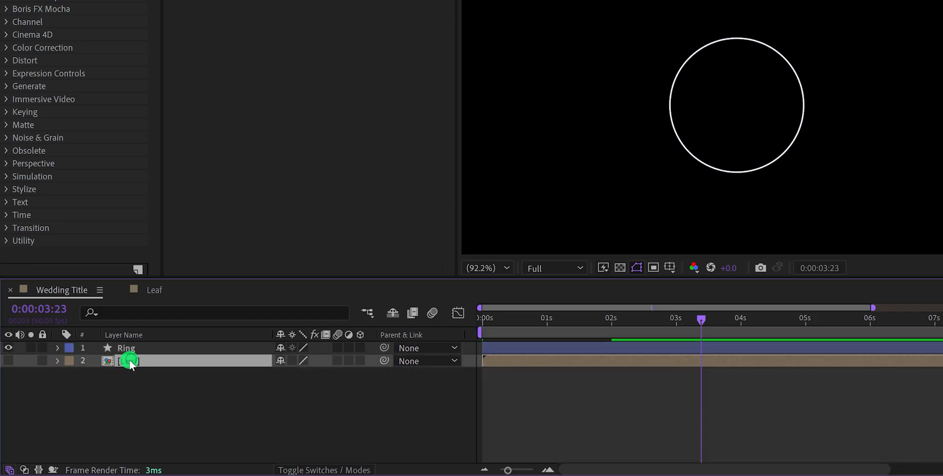
pyautogui.click(9, 360)
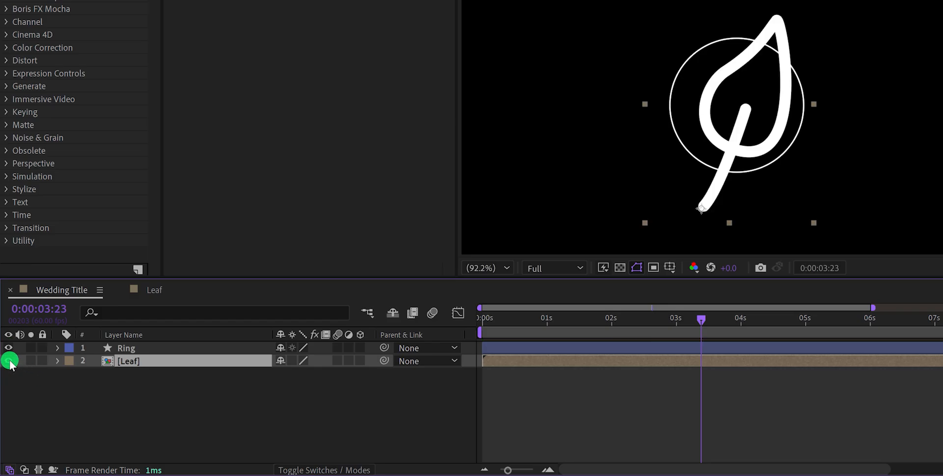
pyautogui.press('s')
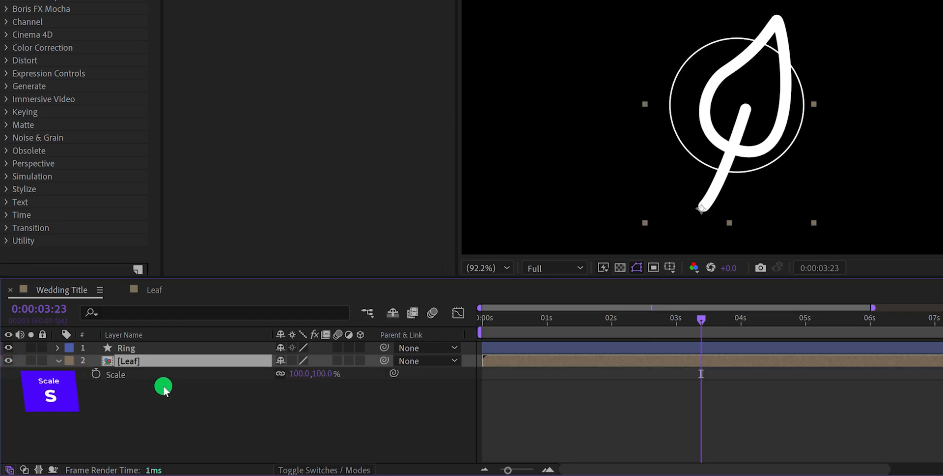
pyautogui.moveTo(324, 377); pyautogui.dragTo(279, 399)
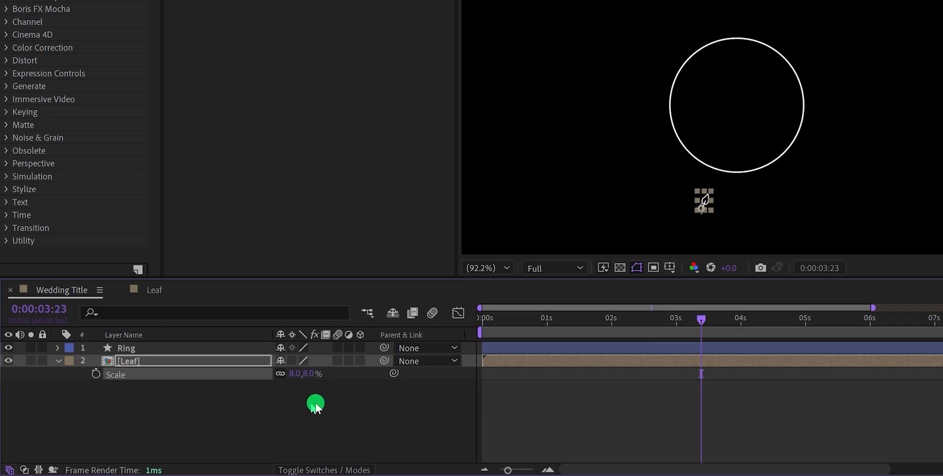
# Move the small leaf onto the ring's lower-right arc so that its stem base sits exactly on the line
pyautogui.press('v')
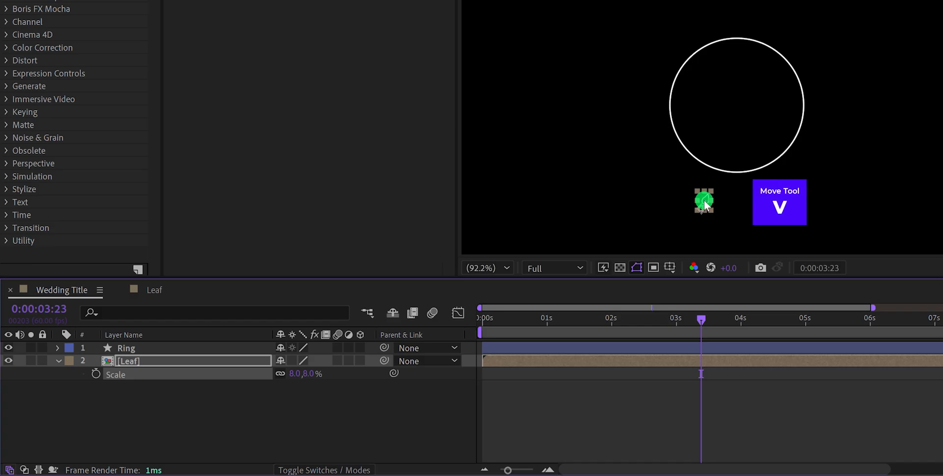
pyautogui.moveTo(706, 204); pyautogui.dragTo(770, 164)
pyautogui.scroll(1, 768, 162)
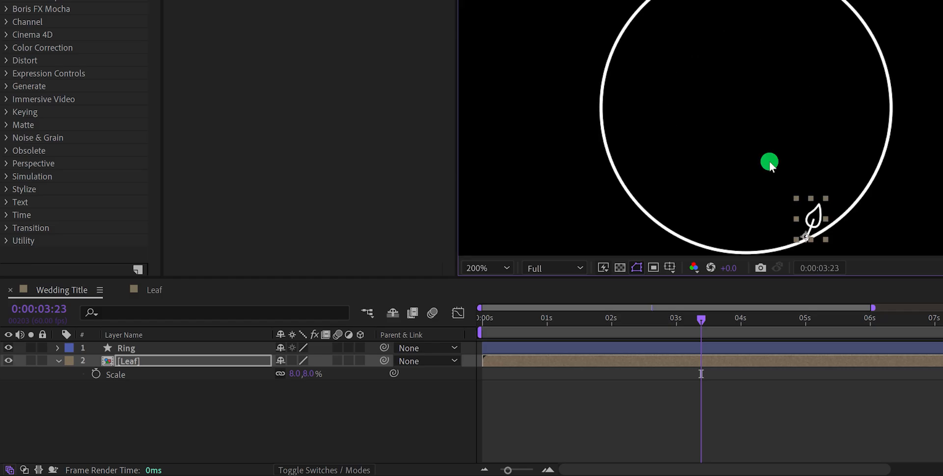
pyautogui.scroll(2, 706, 168)
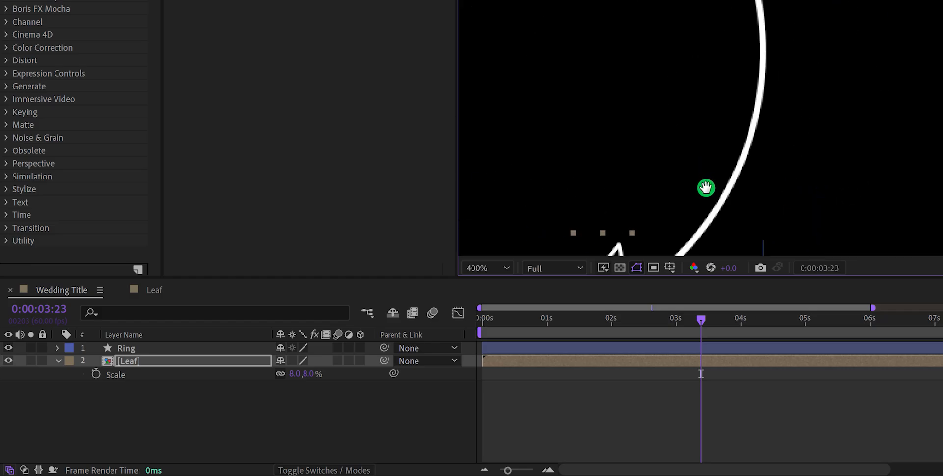
pyautogui.moveTo(706, 187); pyautogui.dragTo(736, 83)
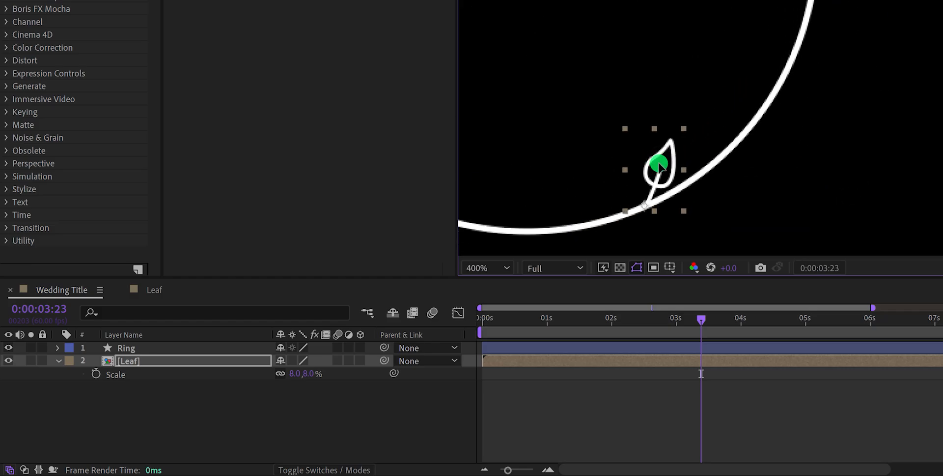
pyautogui.moveTo(660, 165); pyautogui.dragTo(660, 167)
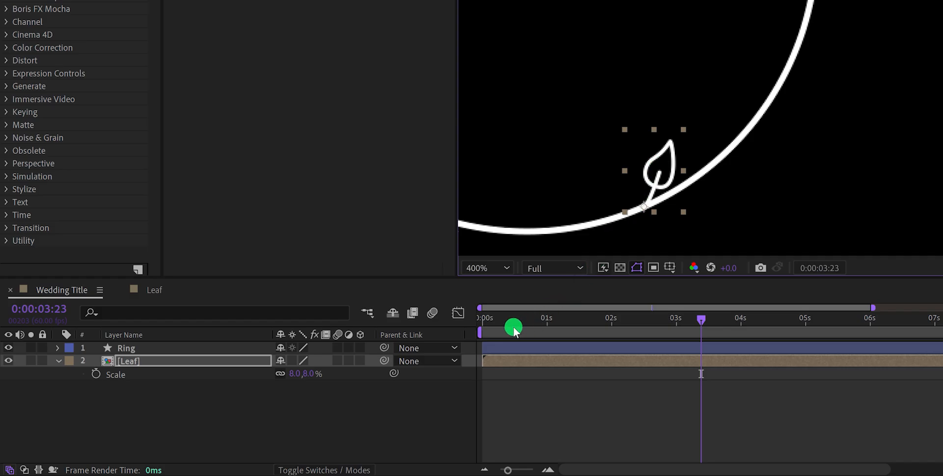
# Shift the Leaf layer to start shortly before 0:00:00:55, when the ring's stroke reaches the stem, and preview the timing
pyautogui.moveTo(514, 331)
pyautogui.mouseDown()
pyautogui.moveTo(485, 322)
pyautogui.moveTo(543, 332)
pyautogui.moveTo(533, 324)
pyautogui.moveTo(541, 322)
pyautogui.mouseUp()
pyautogui.moveTo(488, 359); pyautogui.dragTo(542, 358)
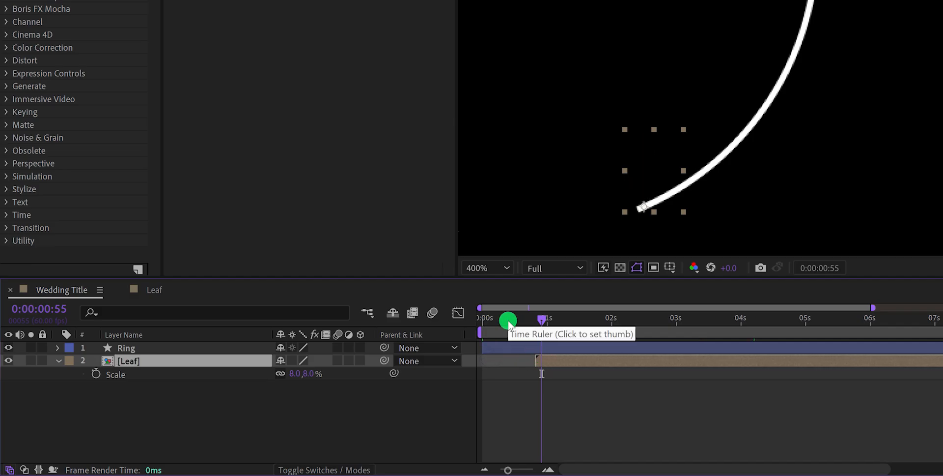
pyautogui.press('space')
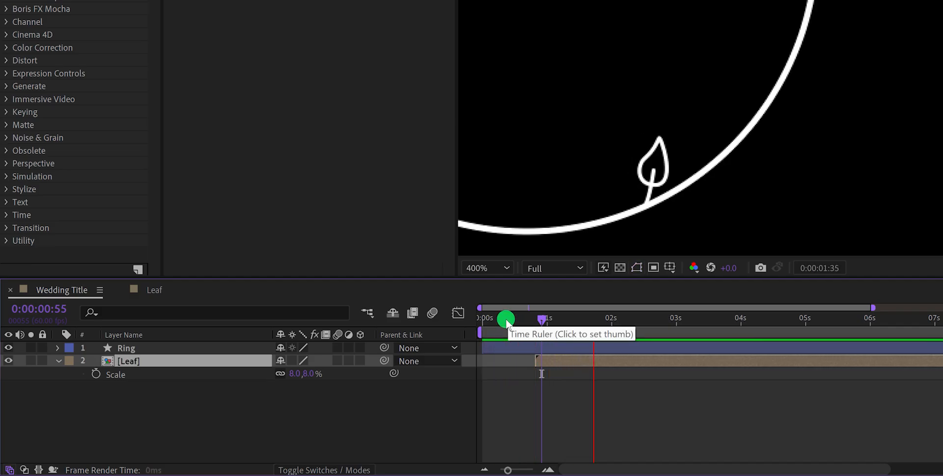
pyautogui.press('space')
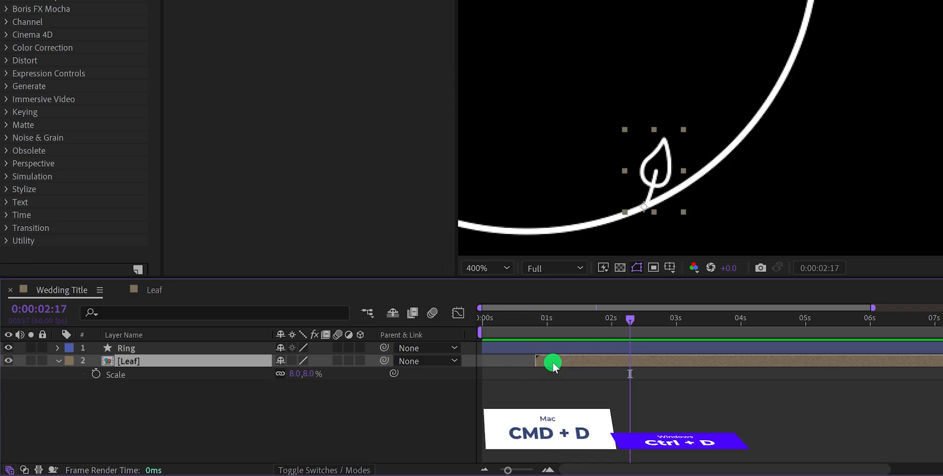
# Duplicate the leaf and rotate the copy so that it grows from the outer side of the ring
pyautogui.hotkey('ctrl', 'd')
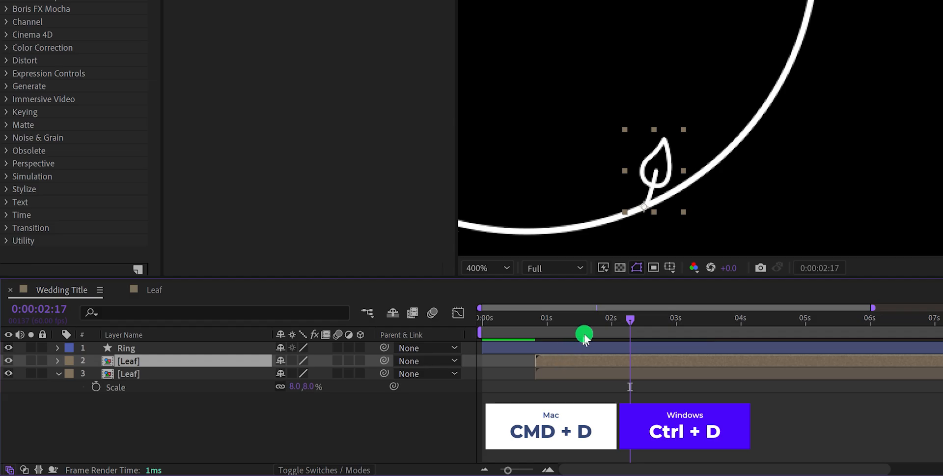
pyautogui.press('w')
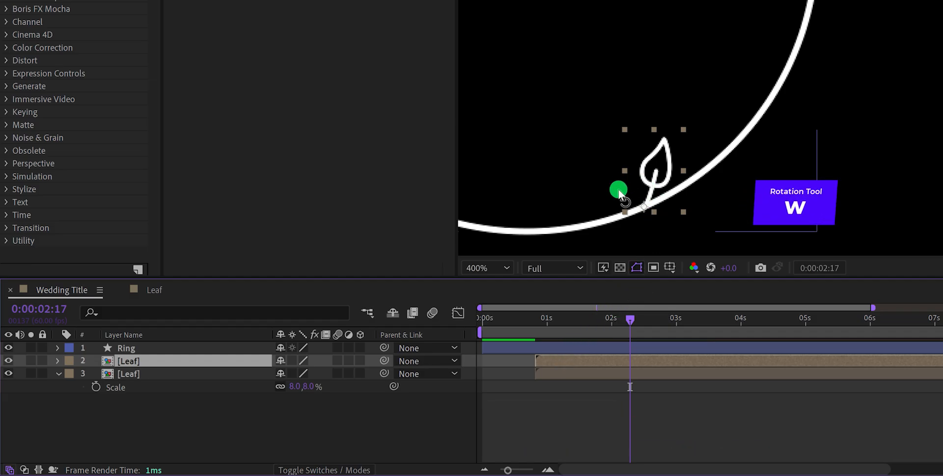
pyautogui.moveTo(646, 188); pyautogui.dragTo(748, 177)
pyautogui.press('v')
pyautogui.press('w')
# Duplicate a leaf for the ring's inner side, farther up the arc, and enlarge the copy to 12%
pyautogui.hotkey('ctrl', 'd')
pyautogui.press('v')
pyautogui.press('s')
pyautogui.moveTo(311, 374); pyautogui.dragTo(313, 373)
# Duplicate the 12% leaf and rotate the copy to the ring's outer side, with its stem on the line
pyautogui.hotkey('ctrl', 'd')
pyautogui.moveTo(756, 168); pyautogui.dragTo(688, 148)
pyautogui.press('v')
pyautogui.moveTo(701, 131); pyautogui.dragTo(651, 164)
# Duplicate the pair of small leaves and place the copies farther up the ring, beyond the larger pair
pyautogui.click(609, 216)
pyautogui.hotkey('ctrl', 'd')
pyautogui.click(701, 165)
pyautogui.moveTo(142, 399); pyautogui.dragTo(154, 356)
pyautogui.moveTo(618, 241); pyautogui.dragTo(754, 156)
pyautogui.click(127, 369)
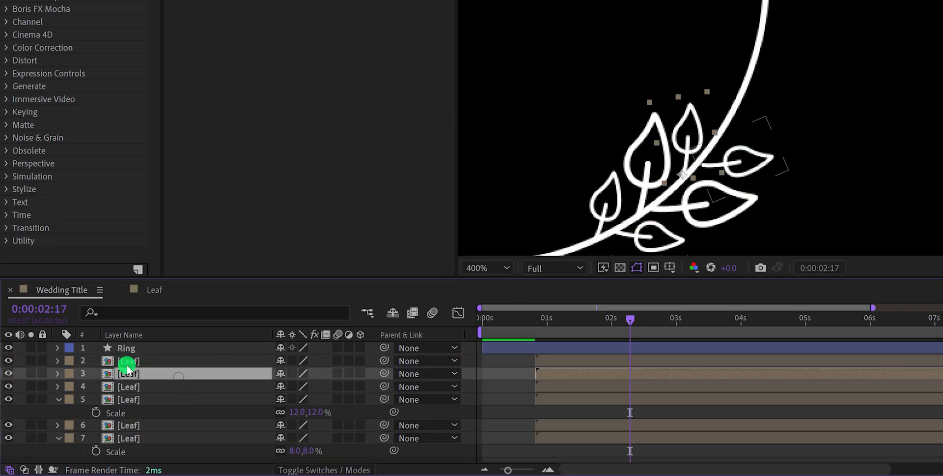
# Duplicate the topmost pair of small leaves, stack the copies directly below the Ring layer and place them farther up the ring
pyautogui.click(130, 362)
pyautogui.keyDown('shift'); pyautogui.click(138, 375); pyautogui.keyUp('shift')
pyautogui.hotkey('ctrl', 'd')
pyautogui.moveTo(140, 386); pyautogui.dragTo(148, 360)
pyautogui.click(536, 361)
pyautogui.moveTo(735, 155); pyautogui.dragTo(732, 120)
# Scale both new leaf copies to 4% and seat their stems on the ring line at the sprig's tip
pyautogui.press('s')
pyautogui.click(307, 401)
pyautogui.write('4')
pyautogui.press('Return')
pyautogui.click(206, 361)
pyautogui.click(154, 387)
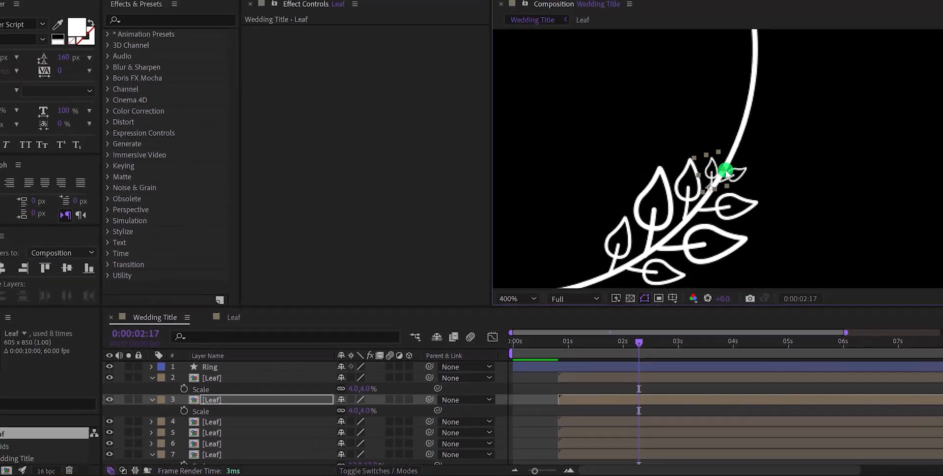
pyautogui.click(580, 388)
# Fit the whole composition in the viewer and play back the leaf growth along the ring
pyautogui.click(521, 298)
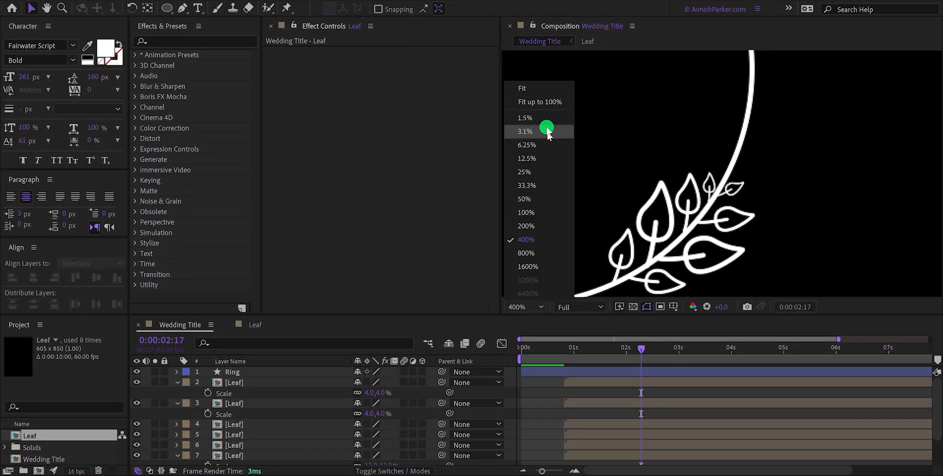
pyautogui.click(543, 101)
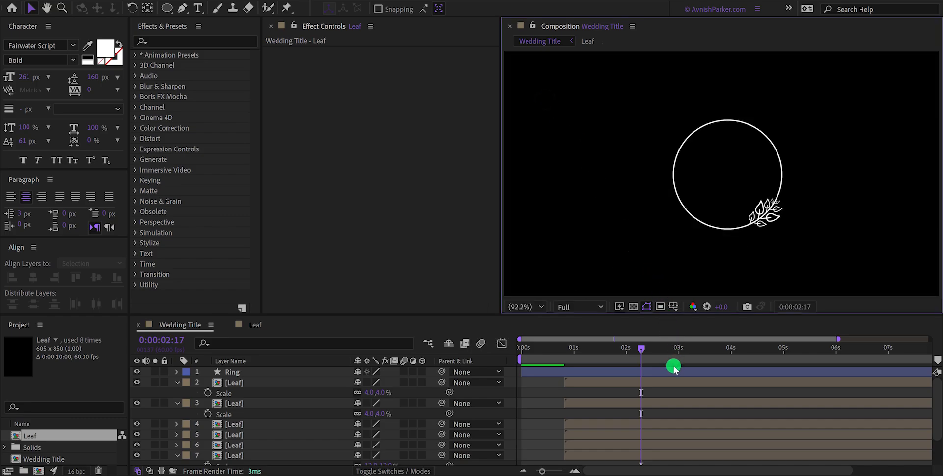
pyautogui.click(536, 382)
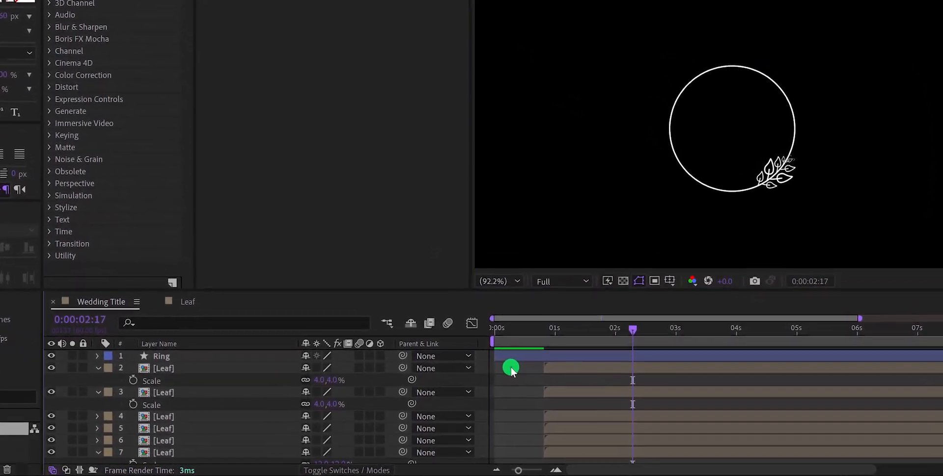
pyautogui.press('space')
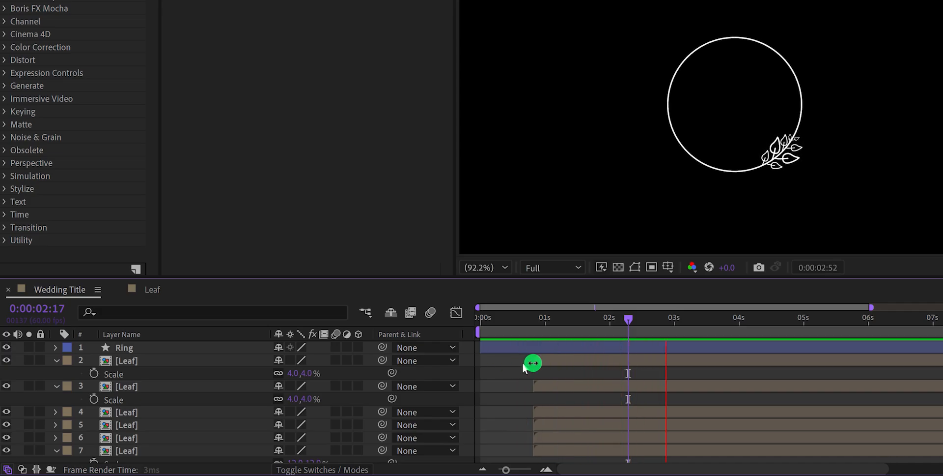
# Delay the pair of 12% leaf layers so that they start at about 1 s, after the first pair
pyautogui.moveTo(611, 317)
pyautogui.mouseDown()
pyautogui.moveTo(573, 322)
pyautogui.moveTo(636, 327)
pyautogui.moveTo(592, 333)
pyautogui.moveTo(603, 331)
pyautogui.mouseUp()
pyautogui.scroll(-2, 548, 408)
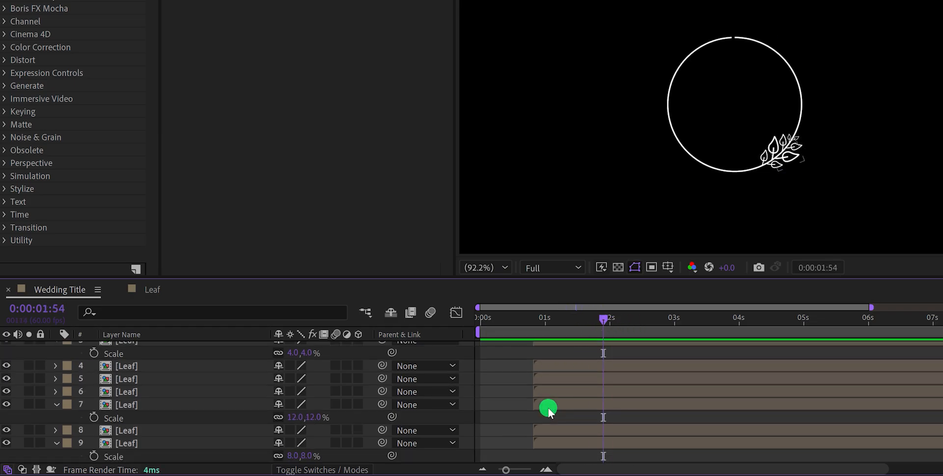
pyautogui.click(549, 442)
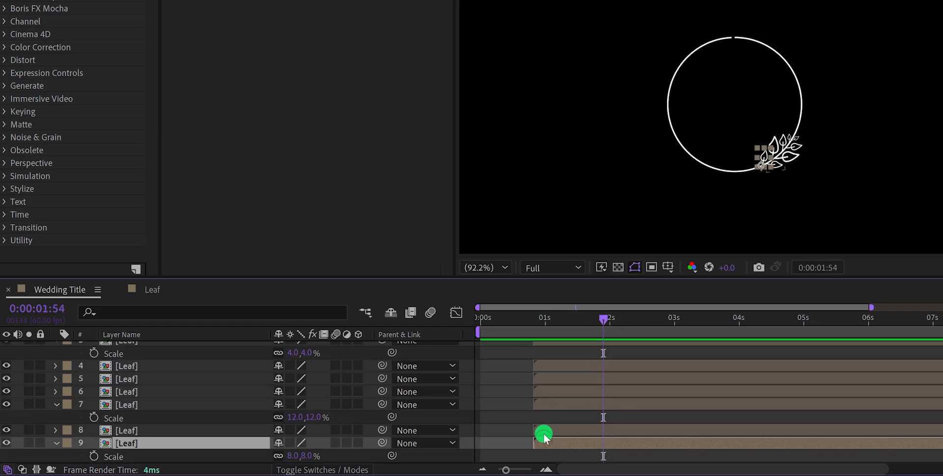
pyautogui.click(545, 404)
pyautogui.keyDown('shift'); pyautogui.click(547, 392); pyautogui.keyUp('shift')
pyautogui.moveTo(544, 393); pyautogui.dragTo(558, 399)
# Shift the start of leaf layers 4 and 5 to about 1.3 s, after the 12% pair
pyautogui.click(551, 378)
pyautogui.keyDown('shift'); pyautogui.click(551, 363); pyautogui.keyUp('shift')
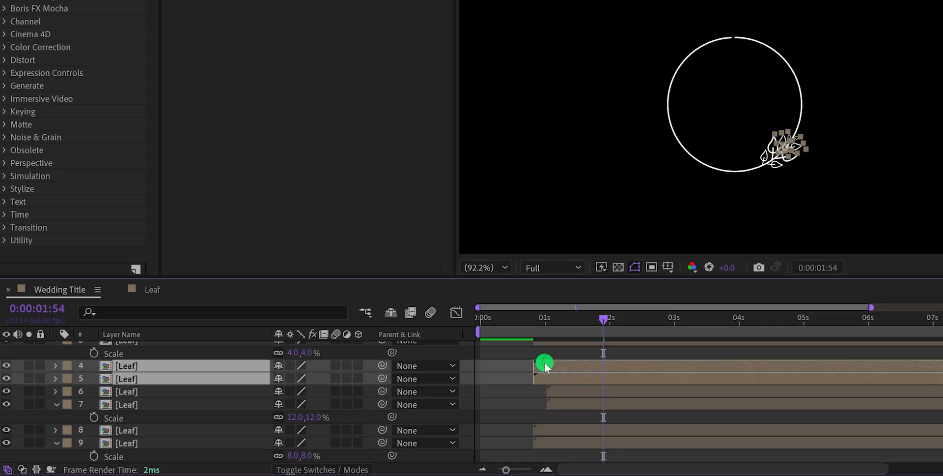
pyautogui.moveTo(546, 364); pyautogui.dragTo(573, 365)
pyautogui.scroll(3, 570, 367)
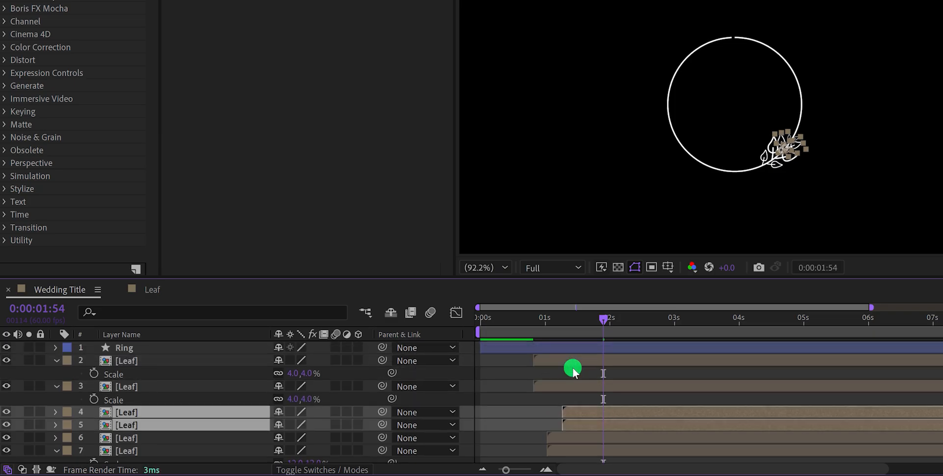
# Shift the two 4% leaf layers to start at about 1.6 s and preview the staggered growth
pyautogui.click(556, 385)
pyautogui.keyDown('shift'); pyautogui.click(553, 360); pyautogui.keyUp('shift')
pyautogui.moveTo(552, 360); pyautogui.dragTo(598, 365)
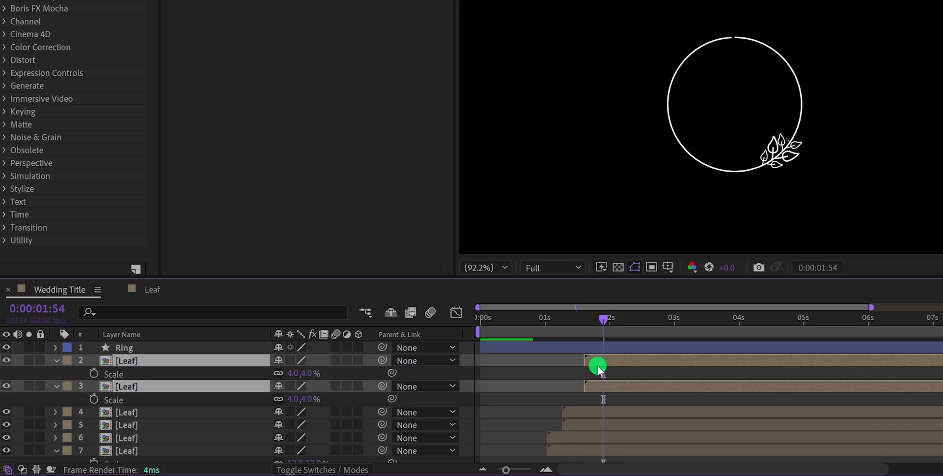
pyautogui.press('space')
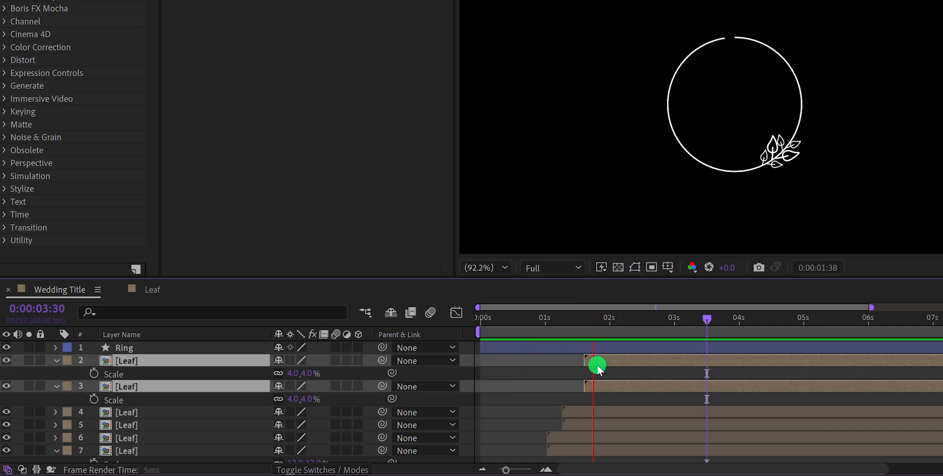
pyautogui.press('space')
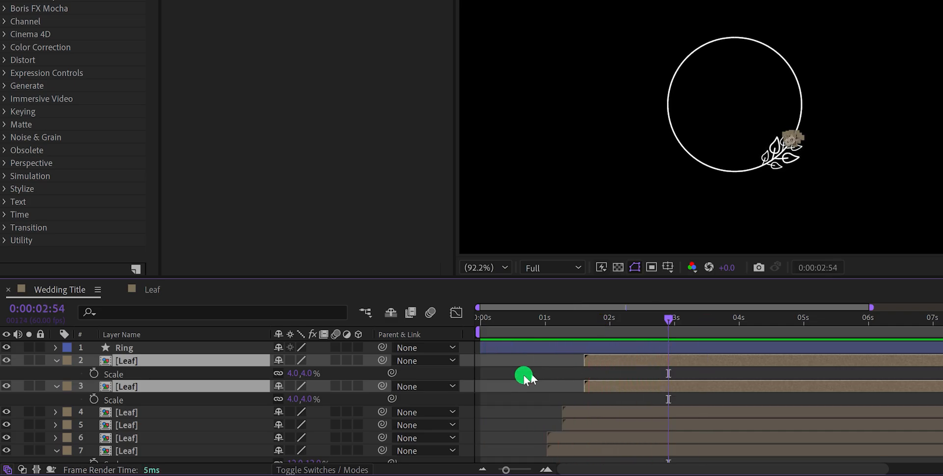
# Pre-compose all leaf layers as "Leaf Collection" with all attributes moved into it, and rotate it to -10°
pyautogui.click(444, 371)
pyautogui.scroll(-3, 165, 394)
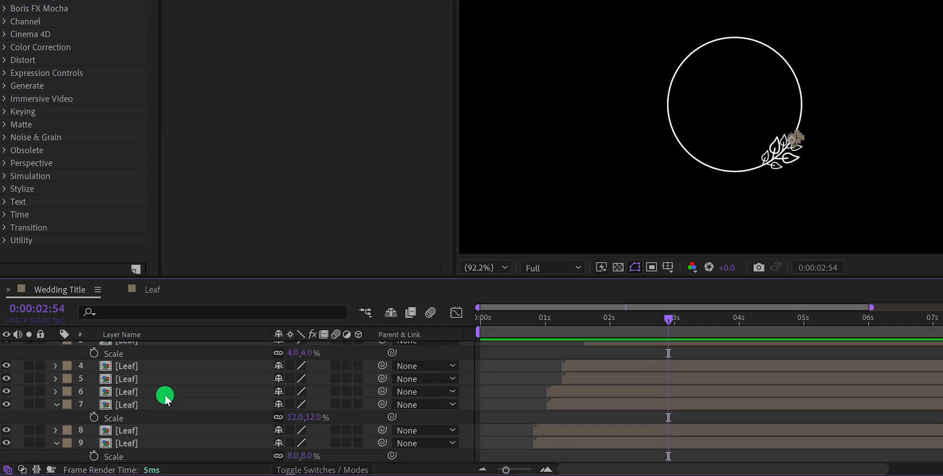
pyautogui.keyDown('shift'); pyautogui.click(145, 440); pyautogui.keyUp('shift')
pyautogui.rightClick(144, 440)
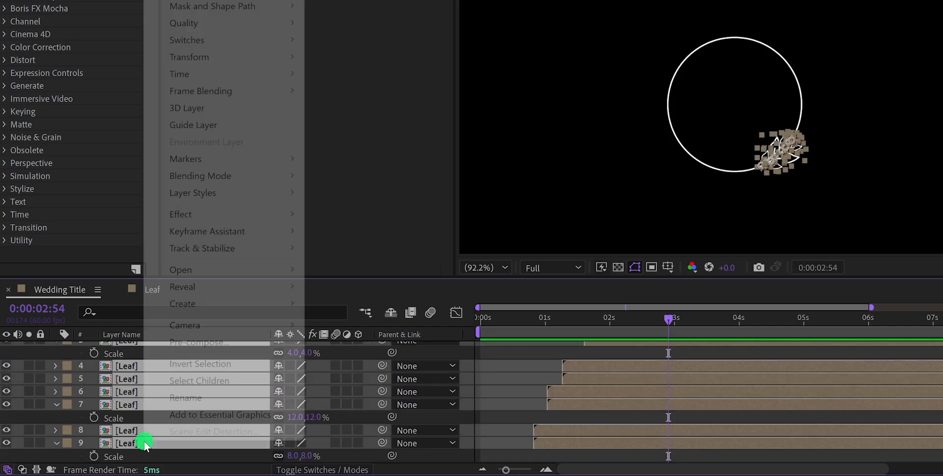
pyautogui.click(243, 348)
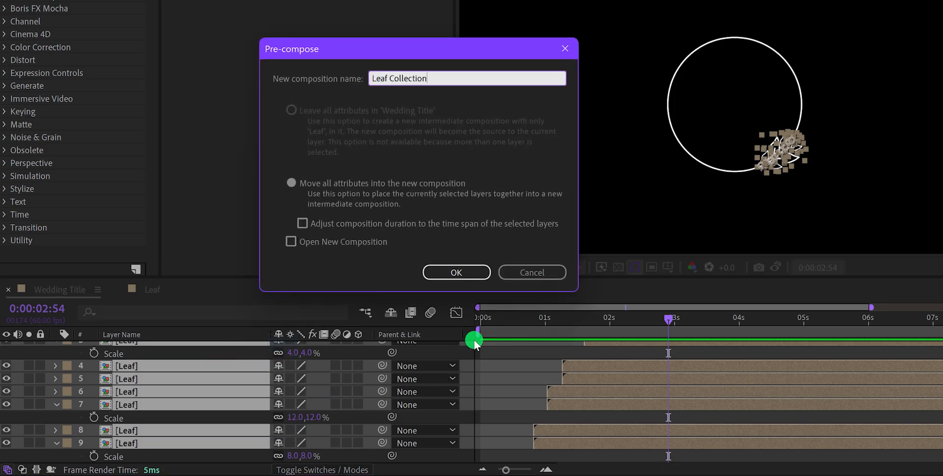
pyautogui.click(456, 271)
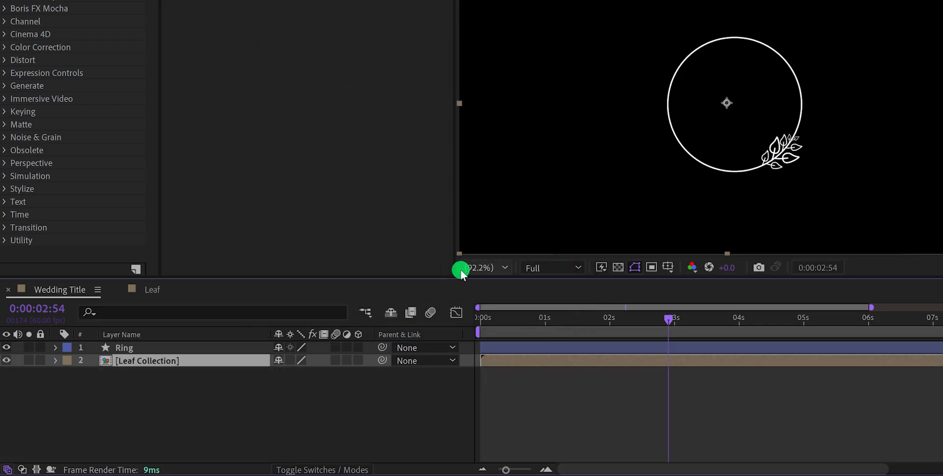
pyautogui.press('r')
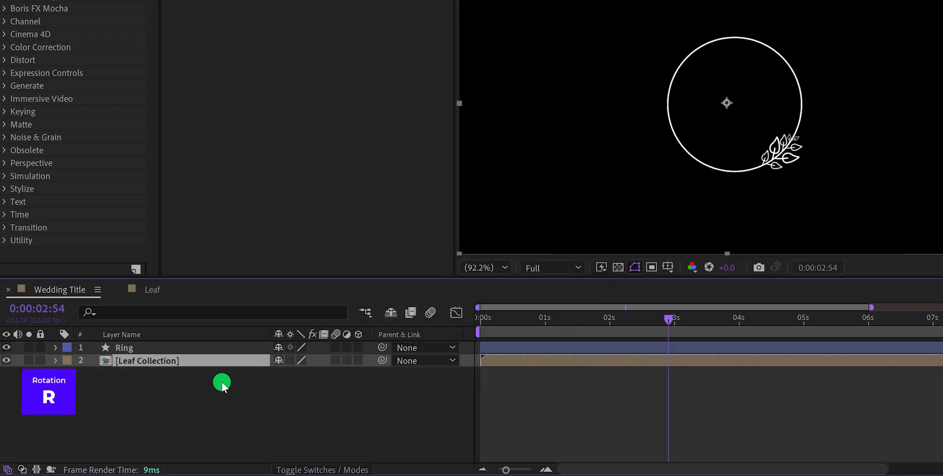
pyautogui.moveTo(291, 378); pyautogui.dragTo(285, 375)
# Duplicate the Leaf Collection layer and rotate the copy to about 152°, toward the opposite side of the ring
pyautogui.click(232, 361)
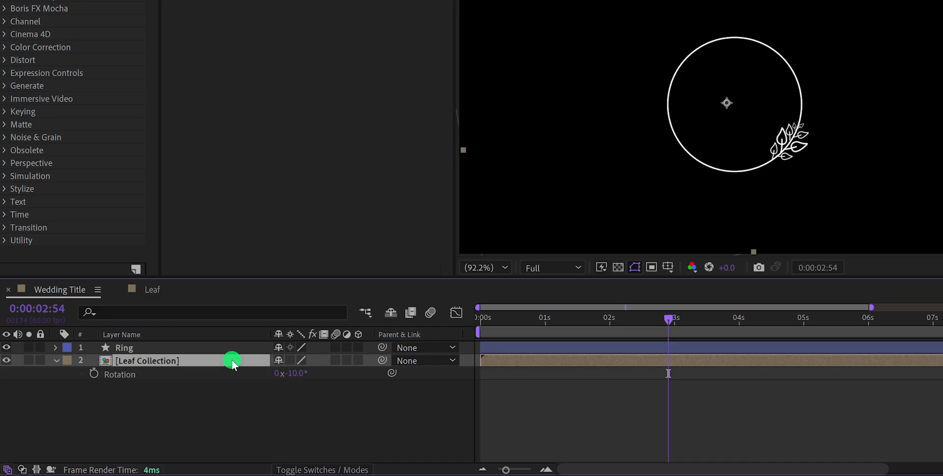
pyautogui.hotkey('ctrl', 'd')
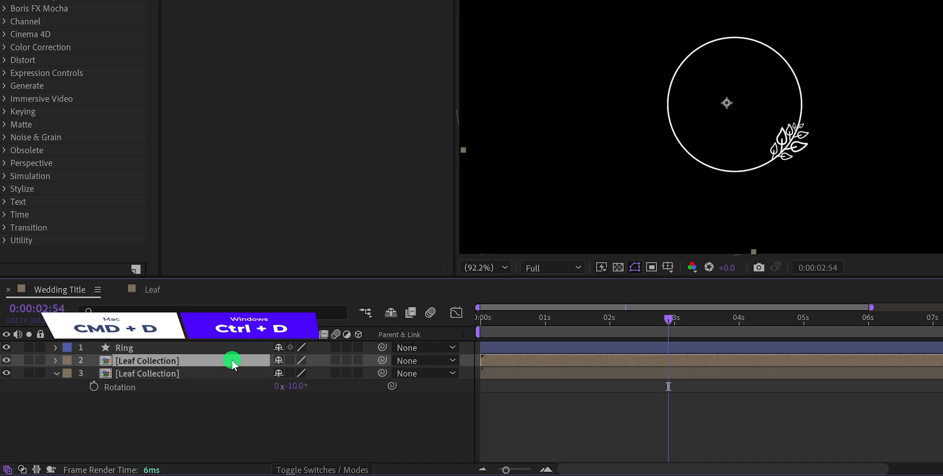
pyautogui.press('r')
pyautogui.moveTo(293, 375); pyautogui.dragTo(428, 384)
# Rotate the duplicated Leaf Collection to 171° and move it so that its stems sit on the ring's upper-left arc
pyautogui.scroll(3, 662, 58)
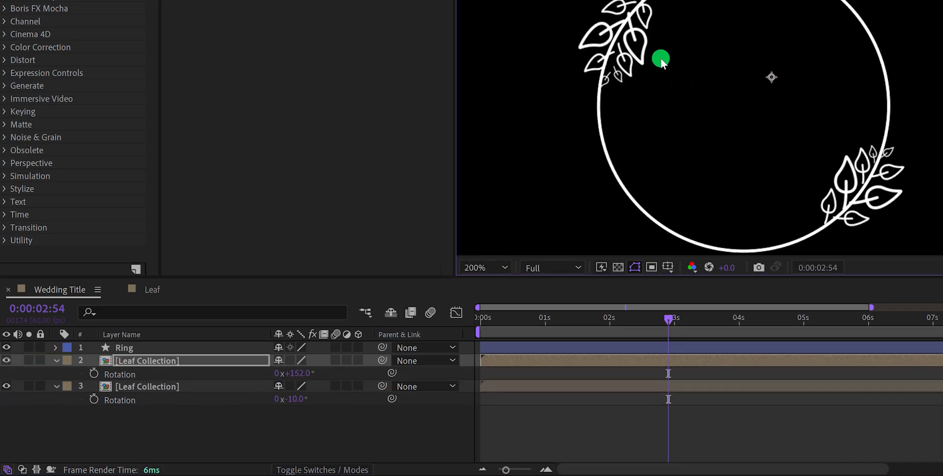
pyautogui.moveTo(661, 58); pyautogui.dragTo(674, 128)
pyautogui.moveTo(296, 373); pyautogui.dragTo(306, 373)
pyautogui.moveTo(659, 74); pyautogui.dragTo(655, 92)
pyautogui.moveTo(299, 373); pyautogui.dragTo(306, 373)
pyautogui.moveTo(672, 57); pyautogui.dragTo(663, 67)
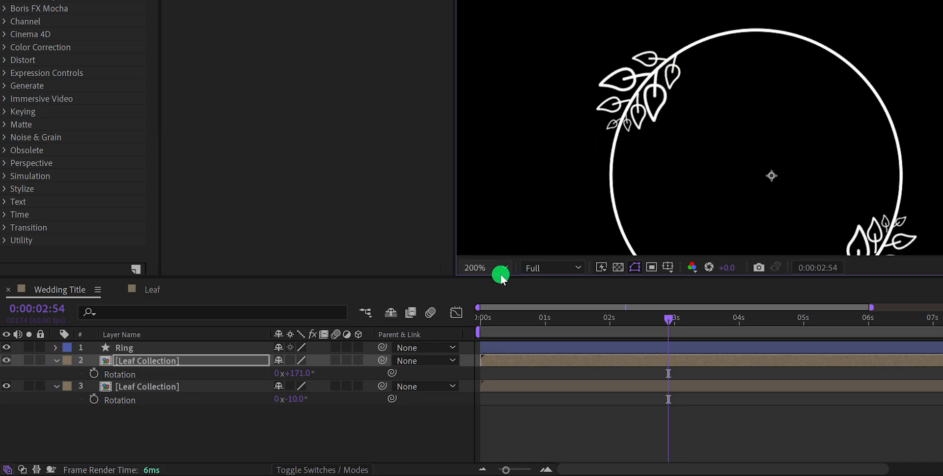
pyautogui.click(484, 268)
pyautogui.click(505, 16)
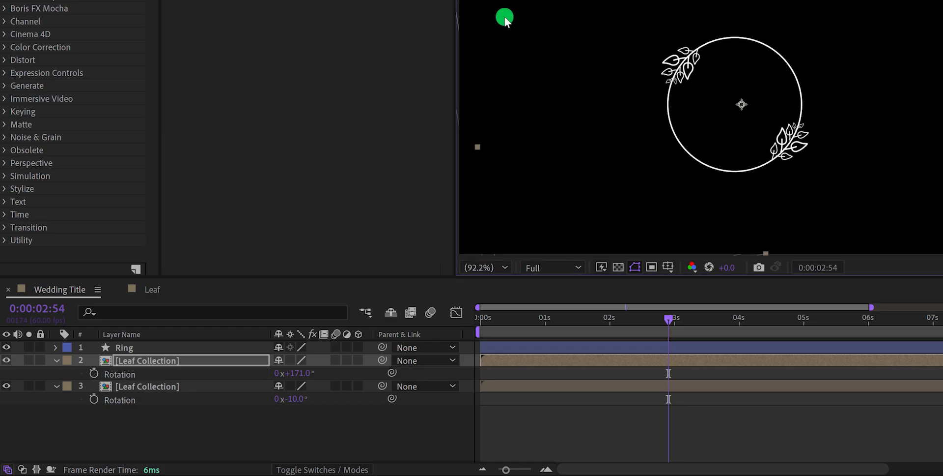
# Delay the duplicated Leaf Collection layer to start at about 0.6 s and preview both sprigs growing
pyautogui.moveTo(486, 361); pyautogui.dragTo(539, 362)
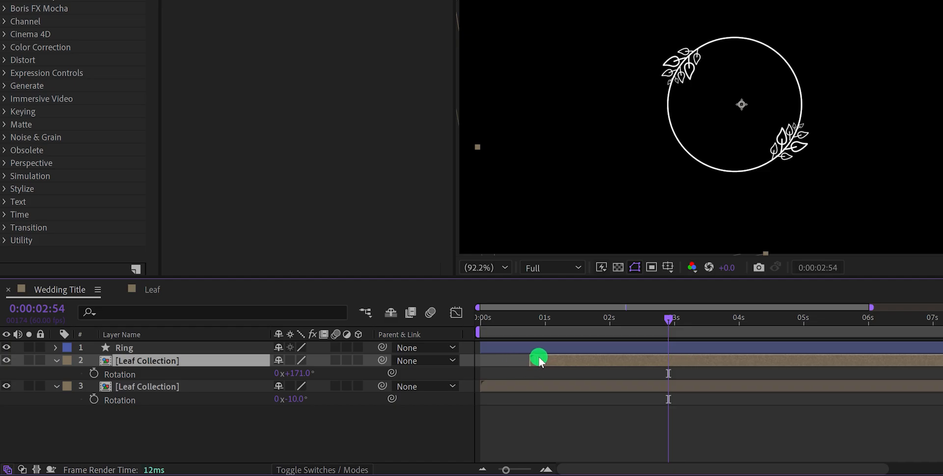
pyautogui.press('space')
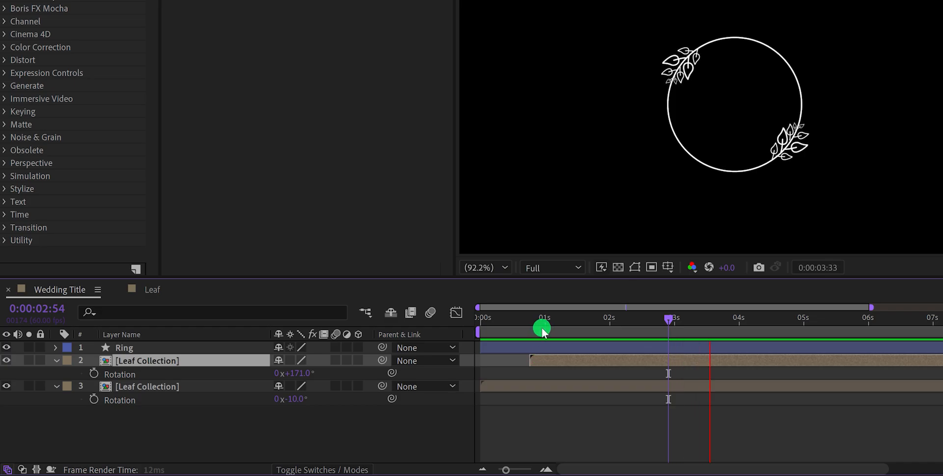
pyautogui.moveTo(541, 327)
pyautogui.mouseDown()
pyautogui.moveTo(526, 329)
pyautogui.moveTo(597, 324)
pyautogui.moveTo(584, 331)
pyautogui.mouseUp()
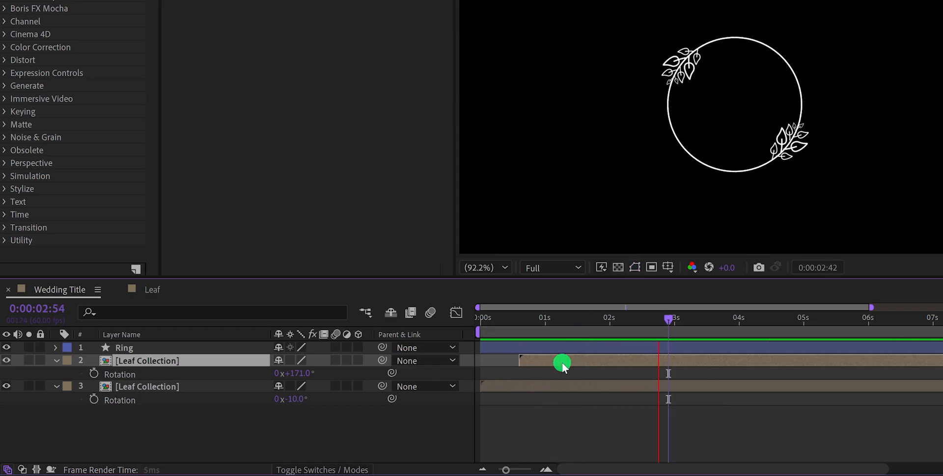
pyautogui.press('space')
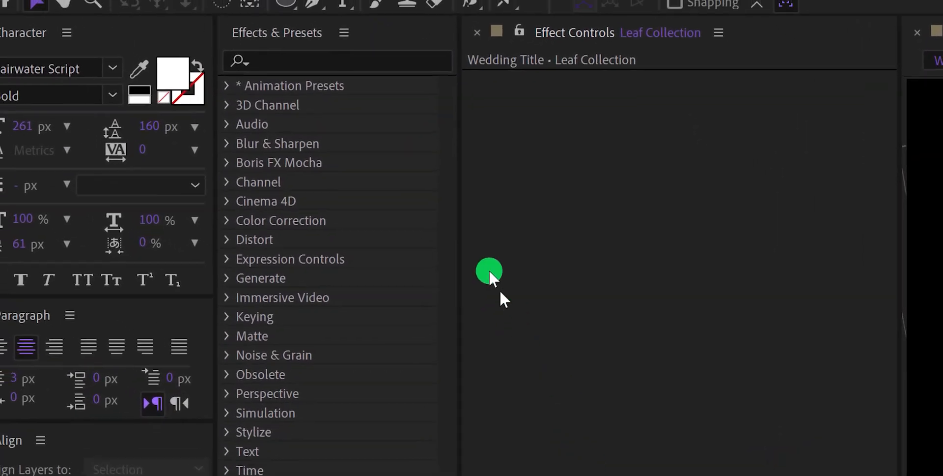
# Add a three-line centred text layer with the couple's first names separated by "weds", placed over the ring's right side
pyautogui.click(343, 3)
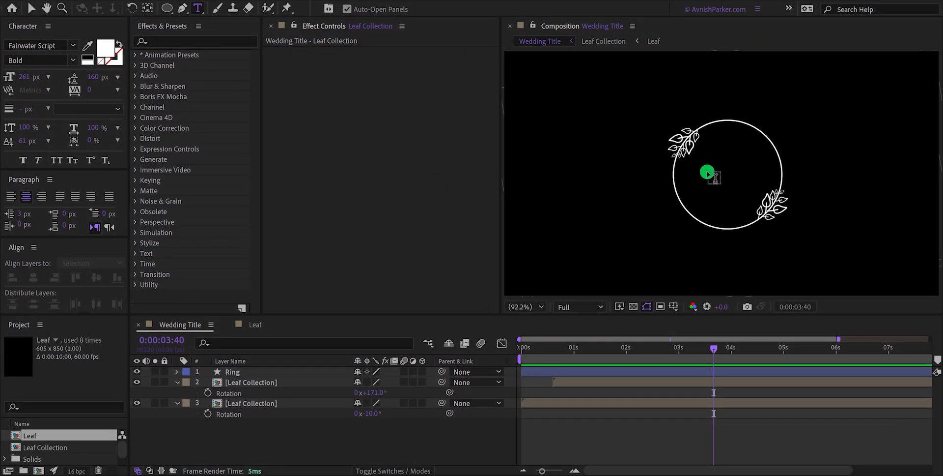
pyautogui.click(700, 156)
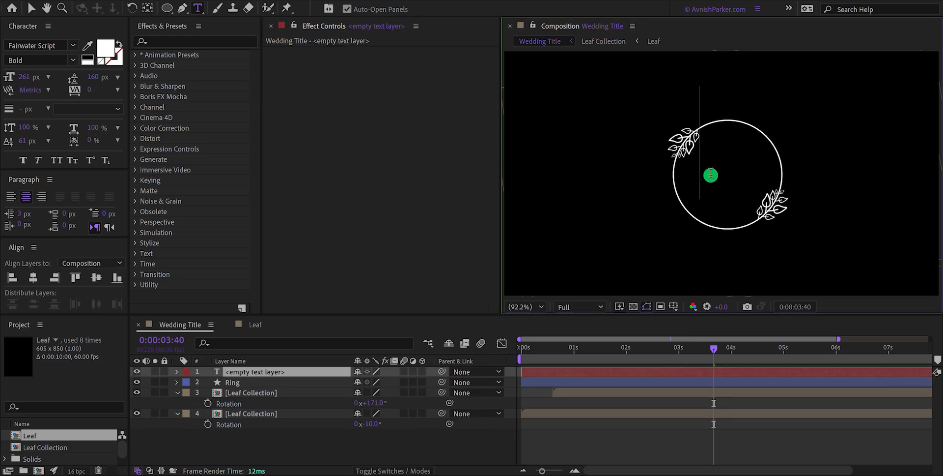
pyautogui.write('Bruce ')
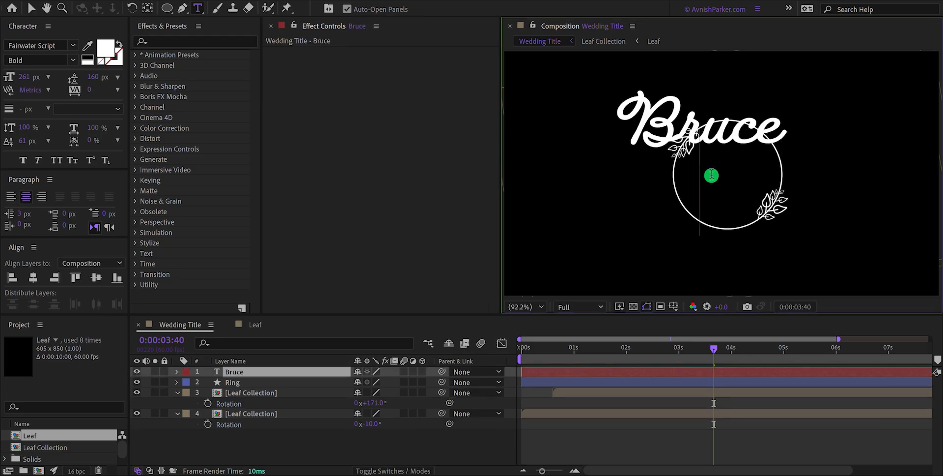
pyautogui.write('weds Emma')
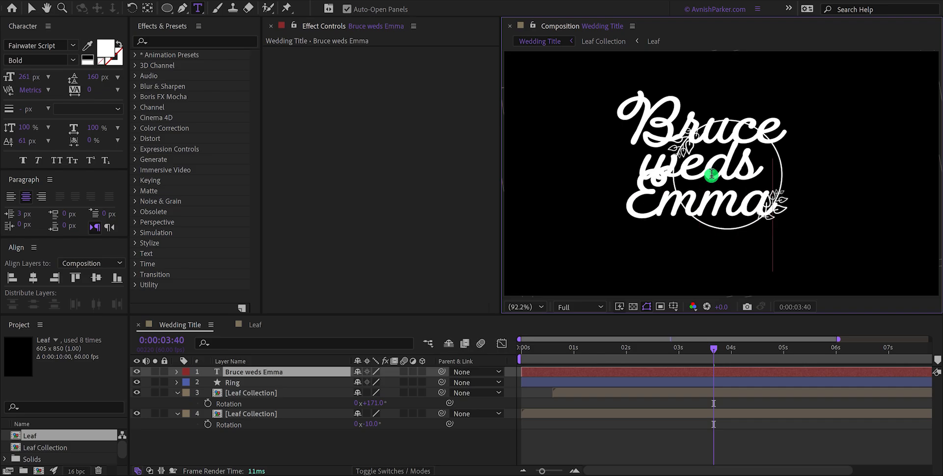
pyautogui.moveTo(735, 104); pyautogui.dragTo(819, 96)
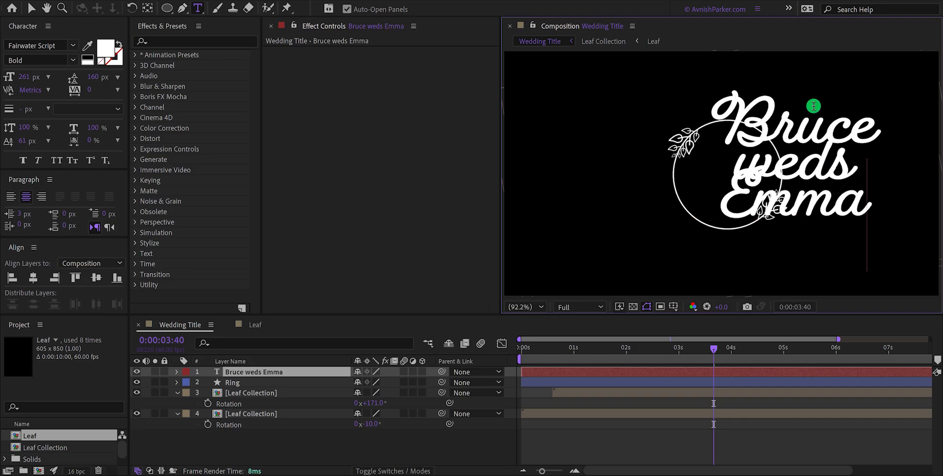
pyautogui.hotkey('ctrl', 'Return')
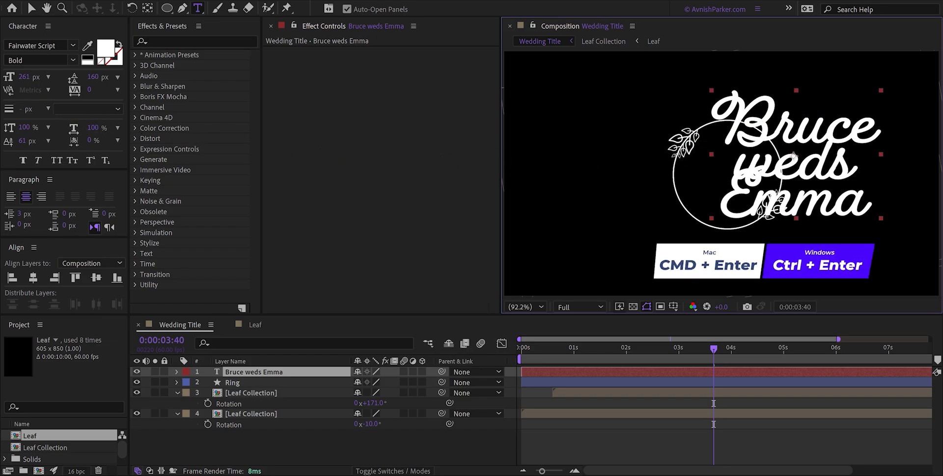
# Reduce the title text to 86 px and move it to the horizontal centre of the ring
pyautogui.moveTo(23, 77); pyautogui.dragTo(12, 109)
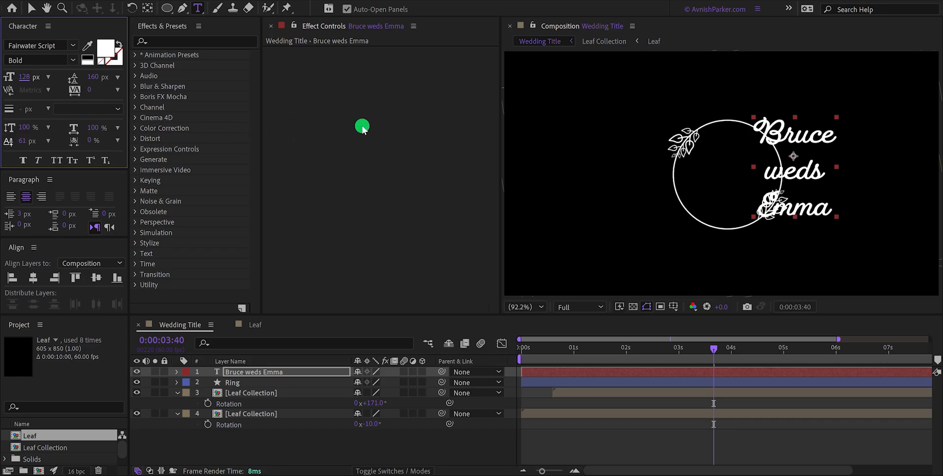
pyautogui.press('v')
pyautogui.moveTo(785, 148); pyautogui.dragTo(719, 164)
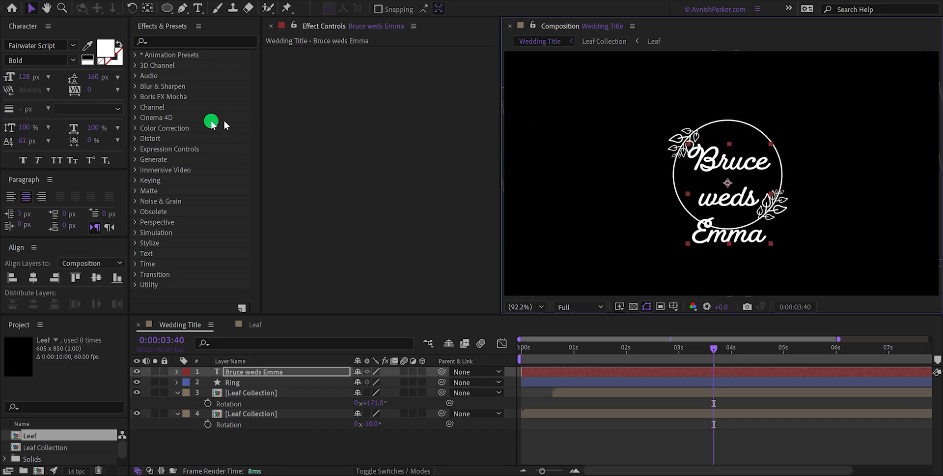
pyautogui.moveTo(30, 85); pyautogui.dragTo(18, 101)
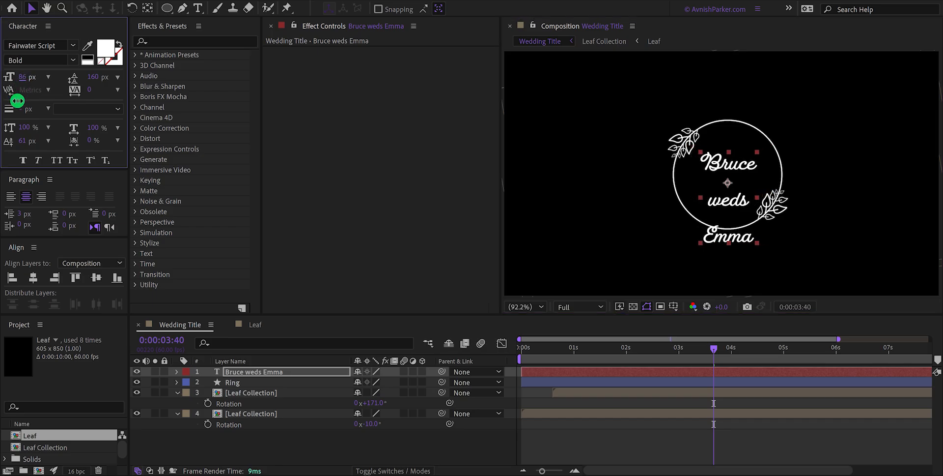
# Tighten the title's leading to 79 px and format the word "weds" at 48 px with 45 px leading, shifted right with spaces
pyautogui.moveTo(737, 174); pyautogui.dragTo(731, 165)
pyautogui.moveTo(110, 91); pyautogui.dragTo(74, 108)
pyautogui.doubleClick(728, 177)
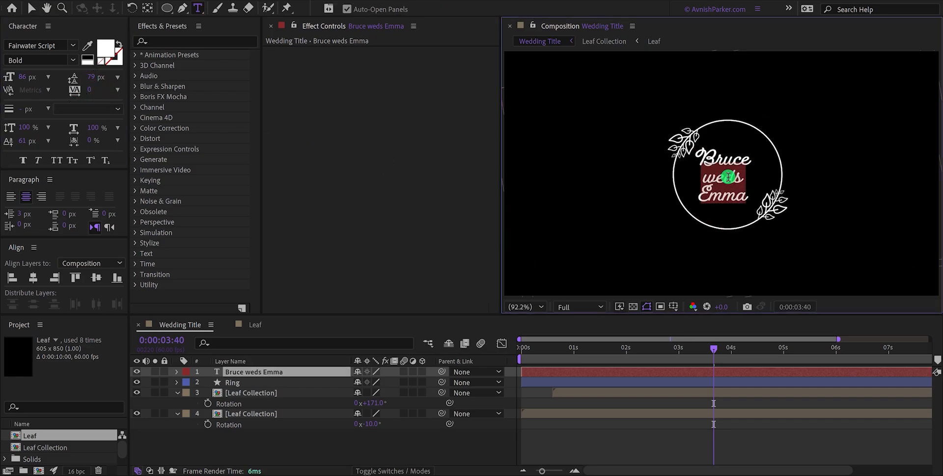
pyautogui.moveTo(31, 80); pyautogui.dragTo(16, 91)
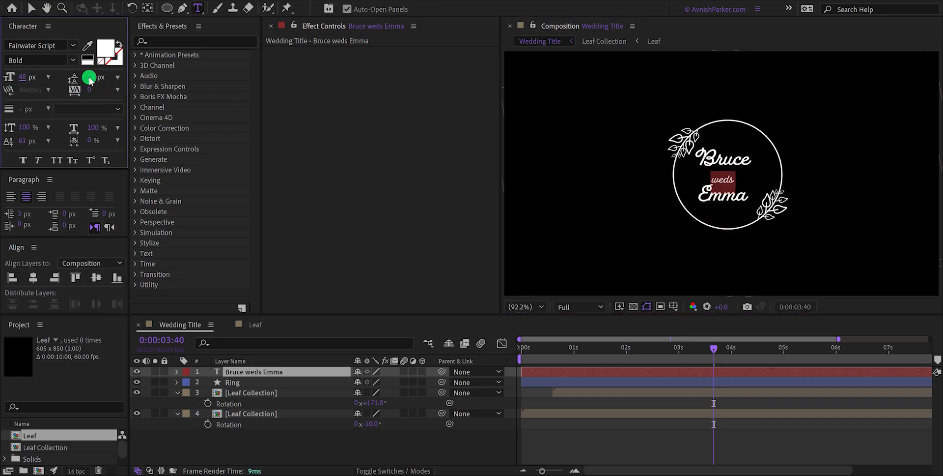
pyautogui.moveTo(90, 78); pyautogui.dragTo(74, 90)
pyautogui.click(711, 173)
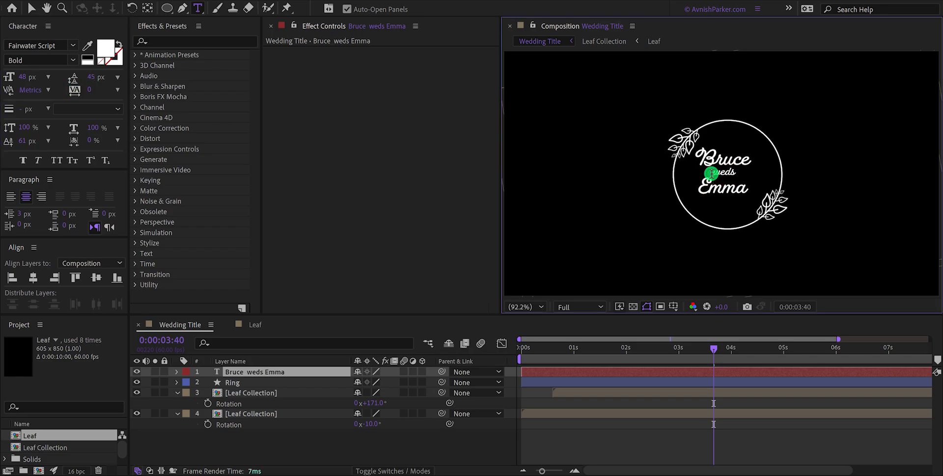
# Set the leading of the title's last line to 57 px and centre the whole text inside the ring
pyautogui.moveTo(715, 190); pyautogui.dragTo(749, 189)
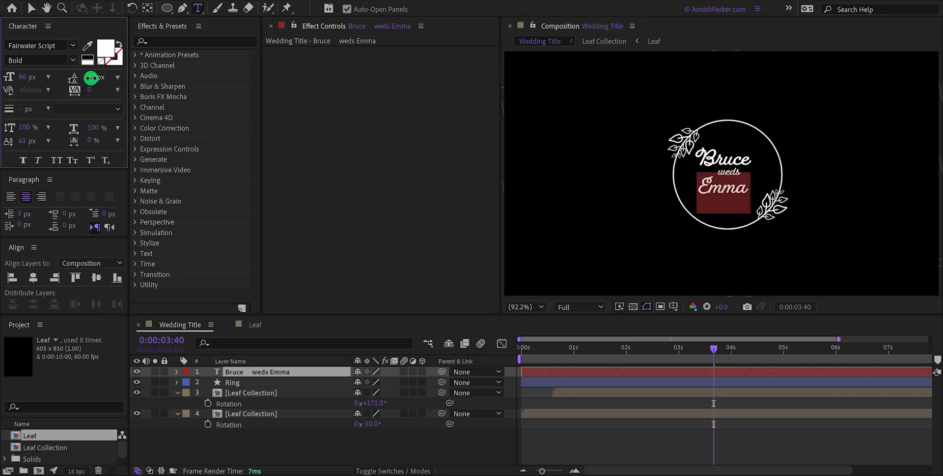
pyautogui.moveTo(89, 77); pyautogui.dragTo(82, 84)
pyautogui.click(31, 8)
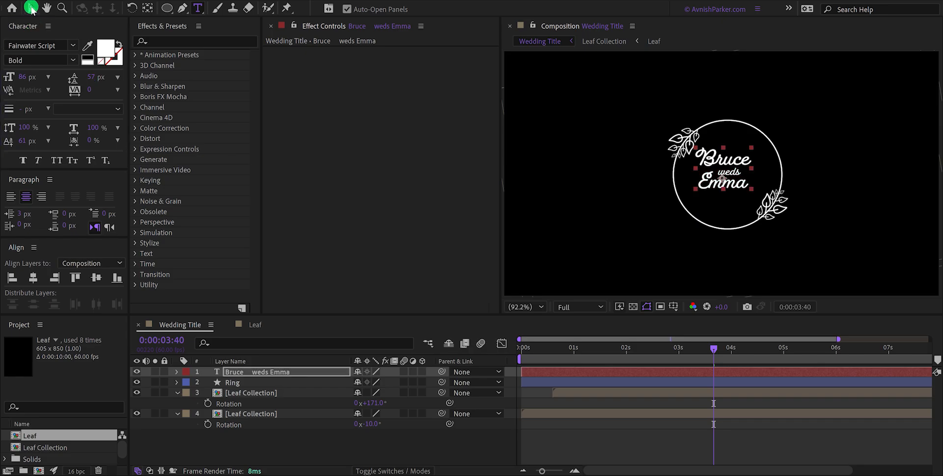
pyautogui.moveTo(737, 184); pyautogui.dragTo(739, 189)
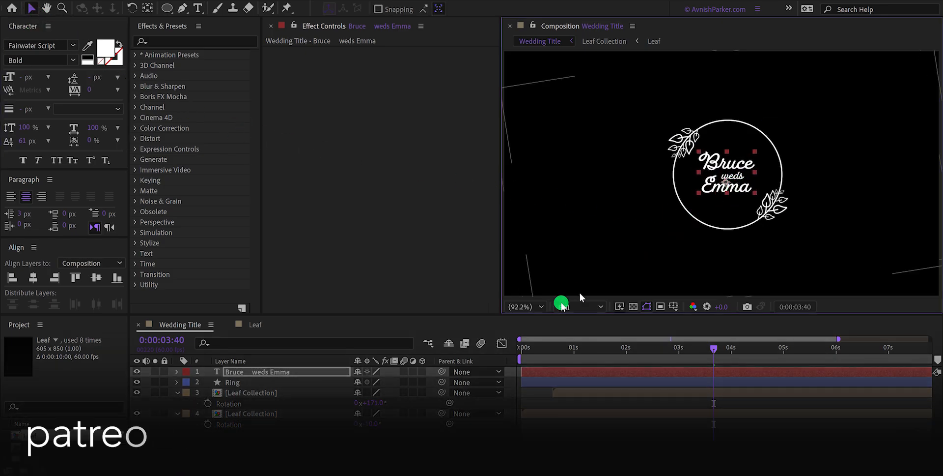
# Apply the 3D Basic Position Z Cascade text preset to the title layer at time 0 and preview the animation
pyautogui.click(231, 372)
pyautogui.click(546, 348)
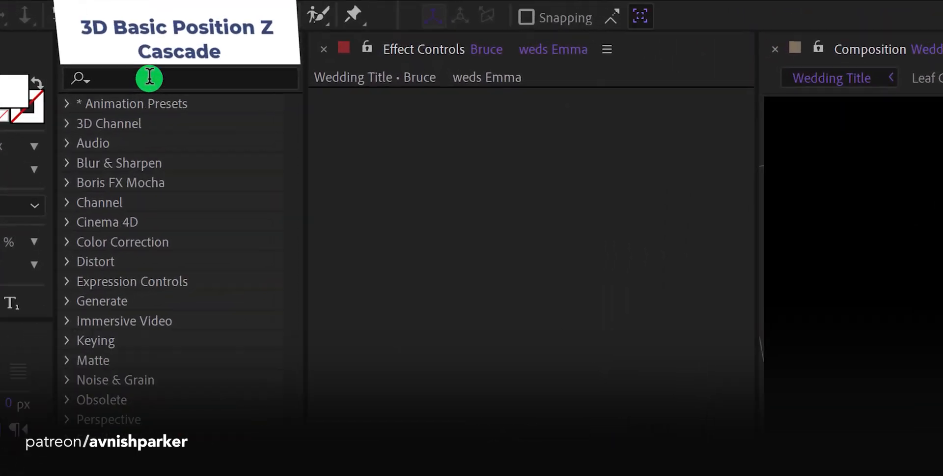
pyautogui.click(150, 78)
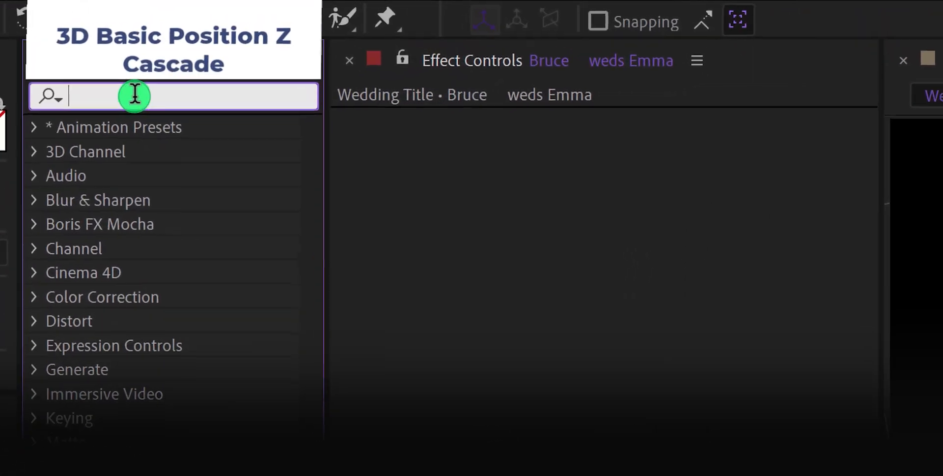
pyautogui.write('z cas')
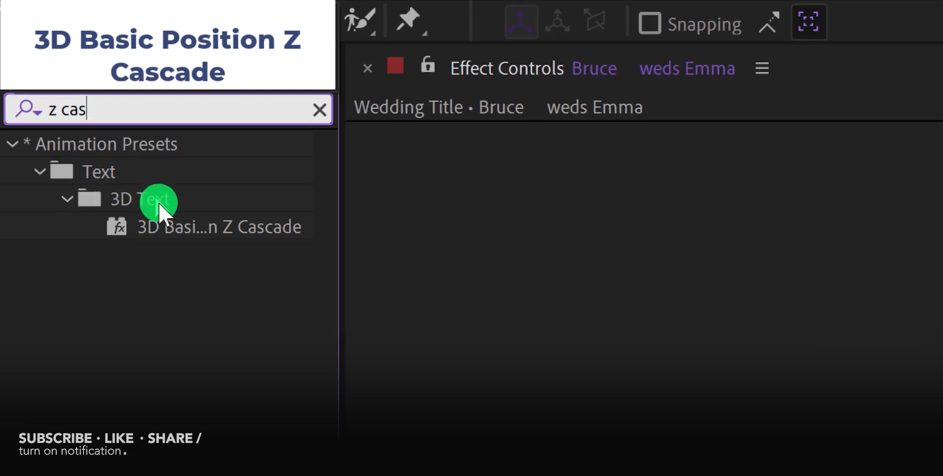
pyautogui.click(169, 227)
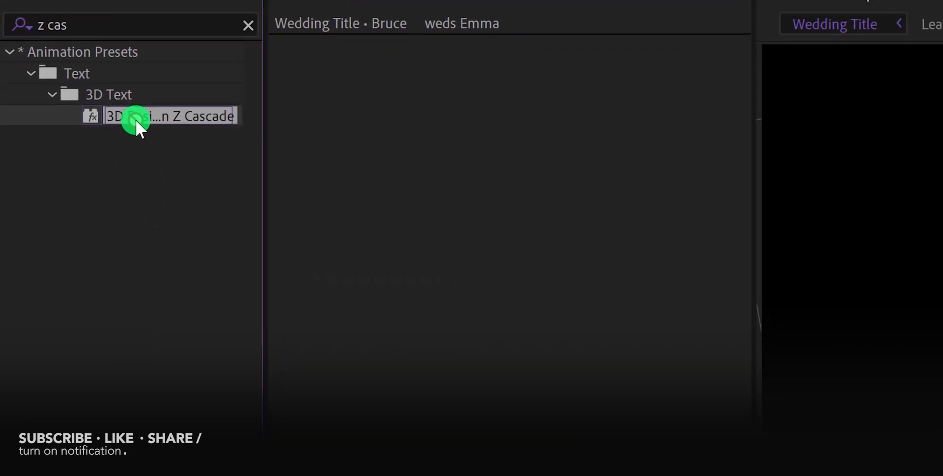
pyautogui.moveTo(136, 120); pyautogui.dragTo(182, 343)
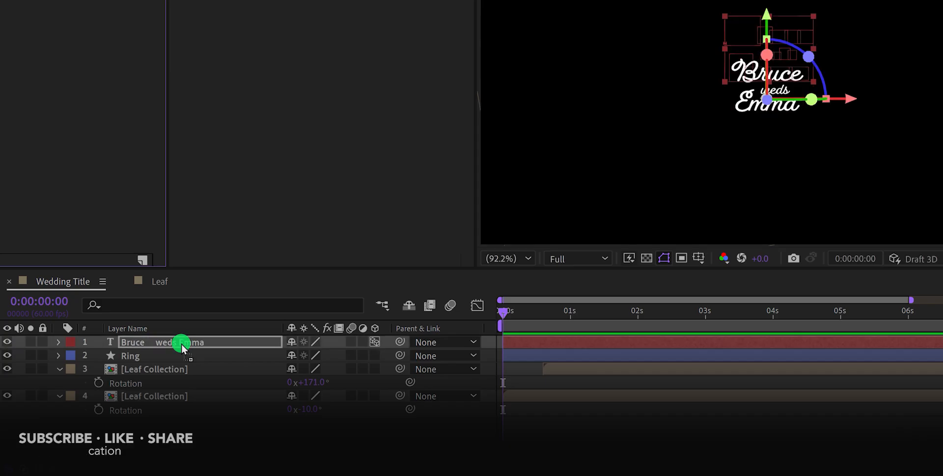
pyautogui.press('space')
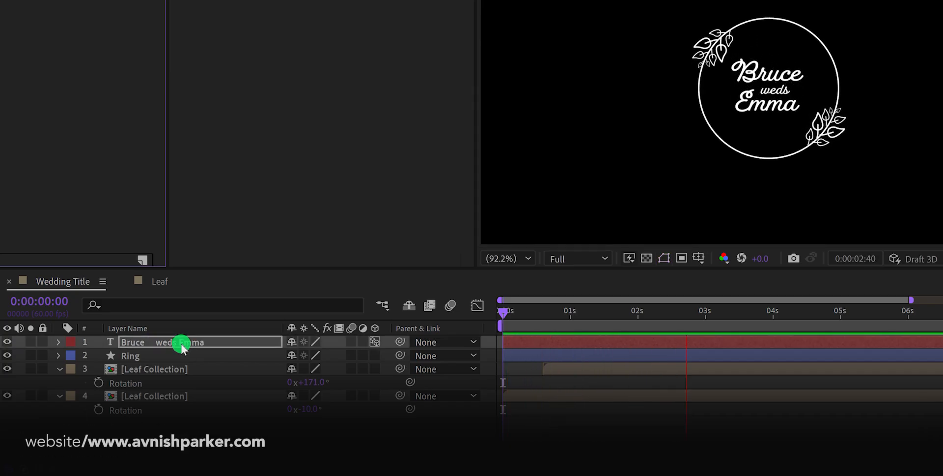
pyautogui.press('space')
pyautogui.press('space')
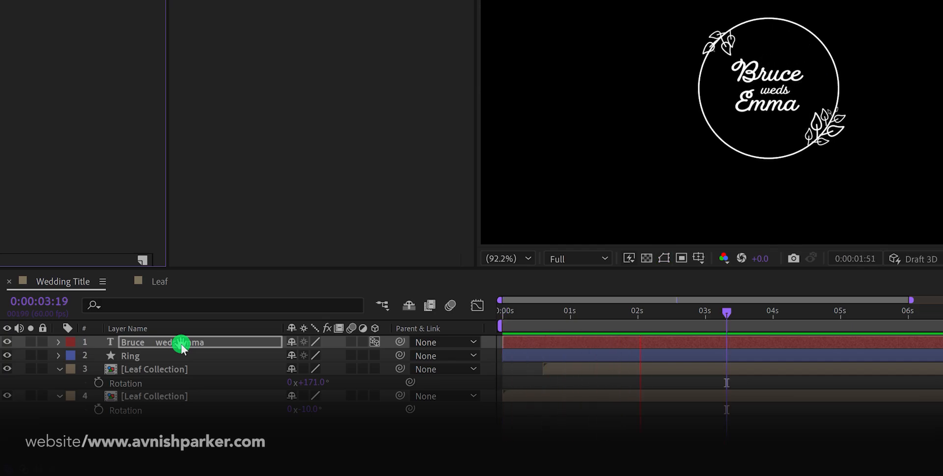
pyautogui.press('space')
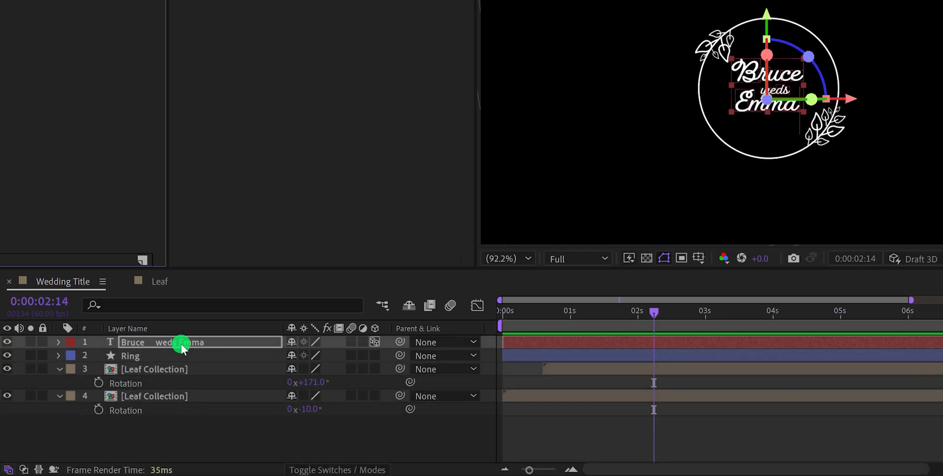
# In the title animator's advanced range selector options, set Ease High to 0% and Ease Low to 100%, and preview the result
pyautogui.click(58, 344)
pyautogui.click(72, 357)
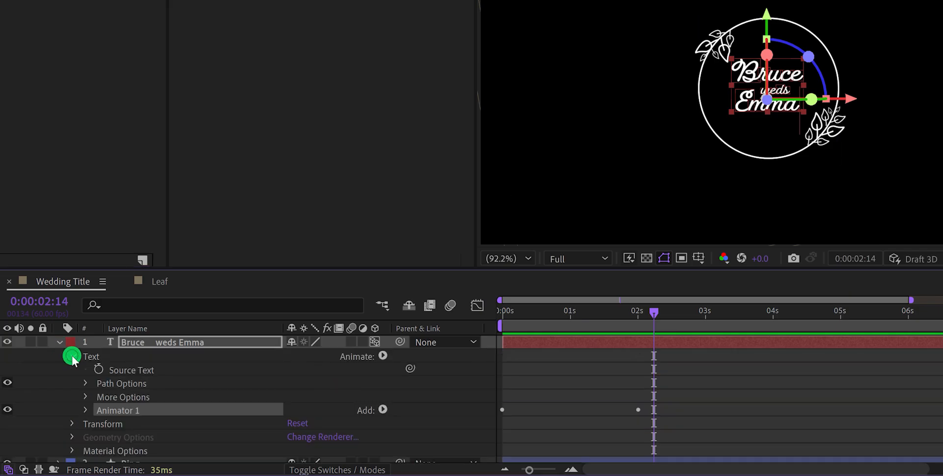
pyautogui.click(85, 410)
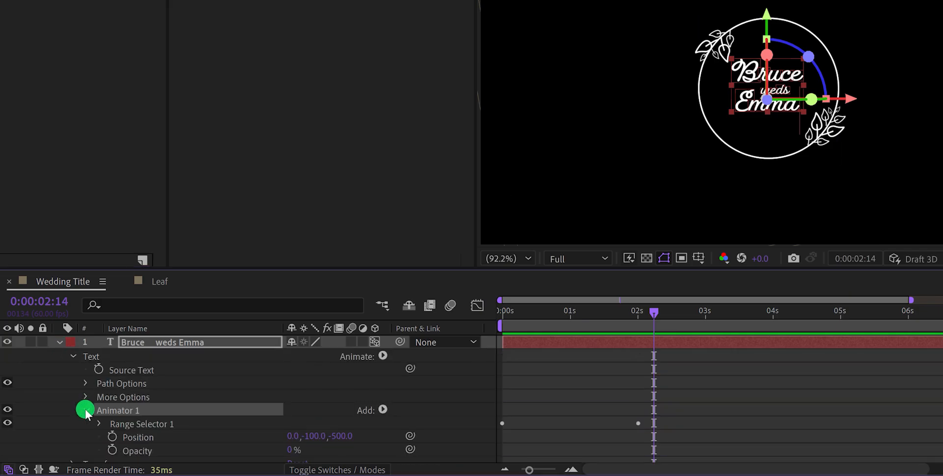
pyautogui.scroll(-1, 164, 428)
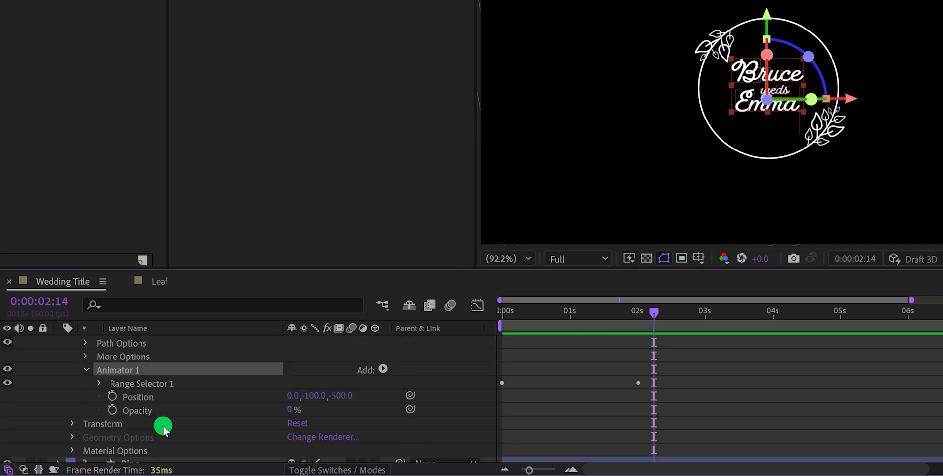
pyautogui.scroll(-1, 163, 428)
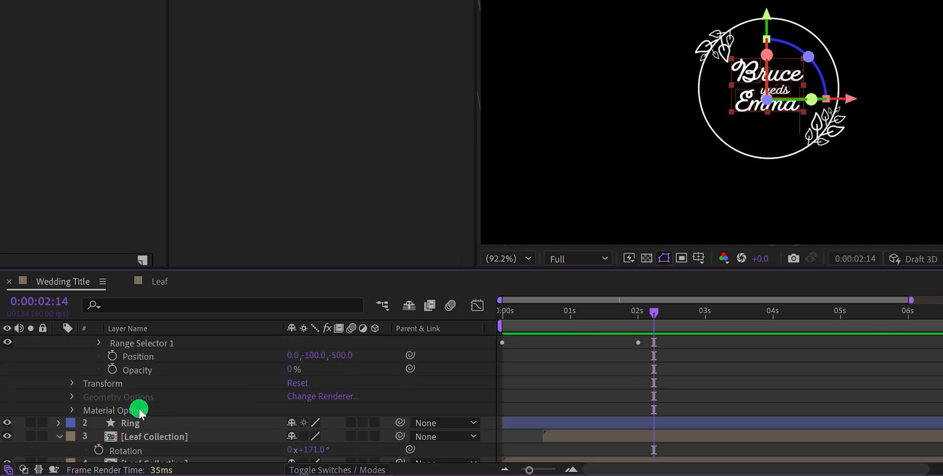
pyautogui.click(99, 343)
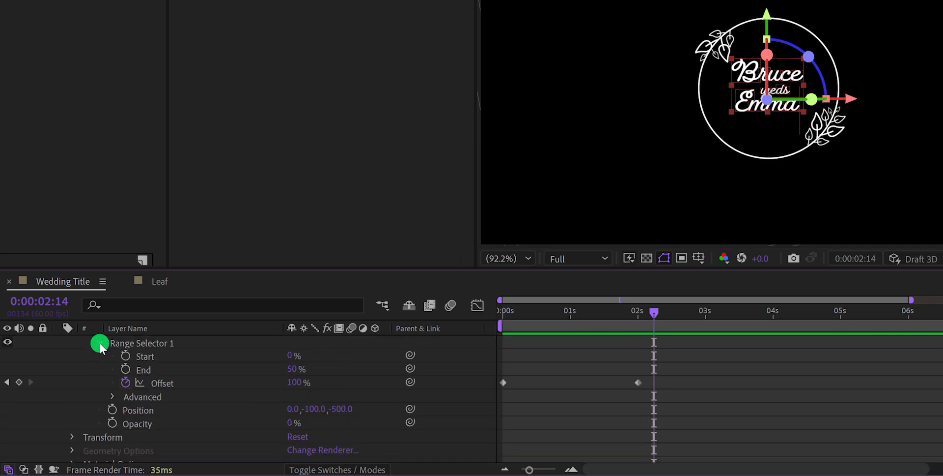
pyautogui.click(112, 397)
pyautogui.click(301, 430)
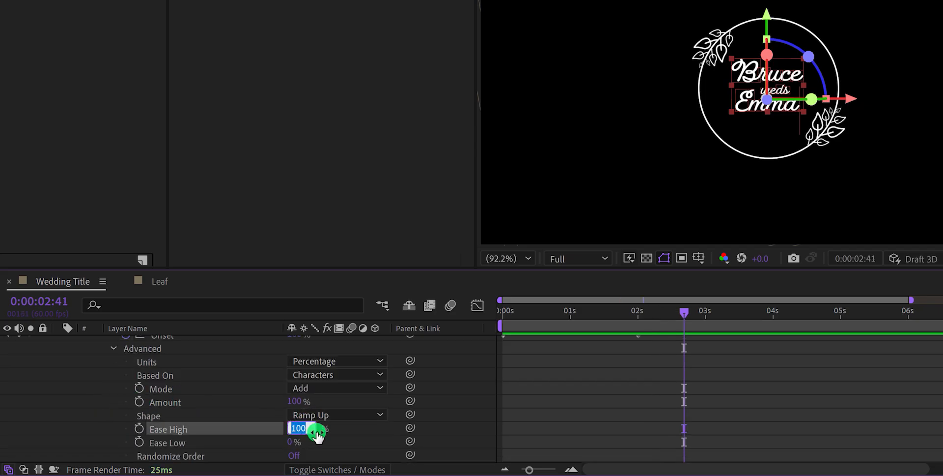
pyautogui.press('Return')
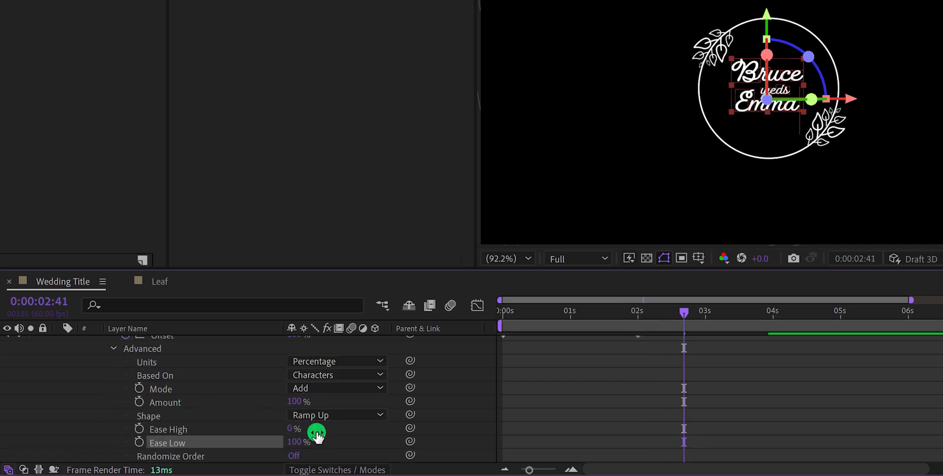
pyautogui.press('space')
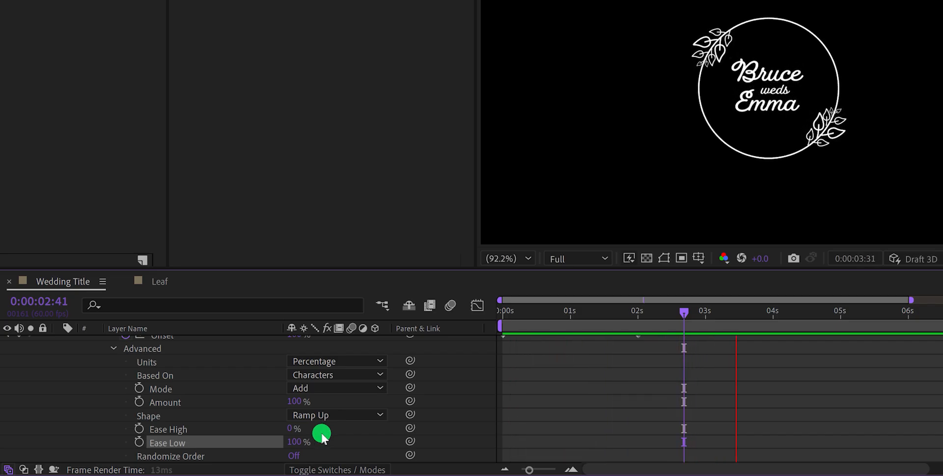
pyautogui.press('space')
# Add a Blur property of 50 to the title's Animator 1 and preview the text from the start
pyautogui.moveTo(529, 307); pyautogui.dragTo(490, 324)
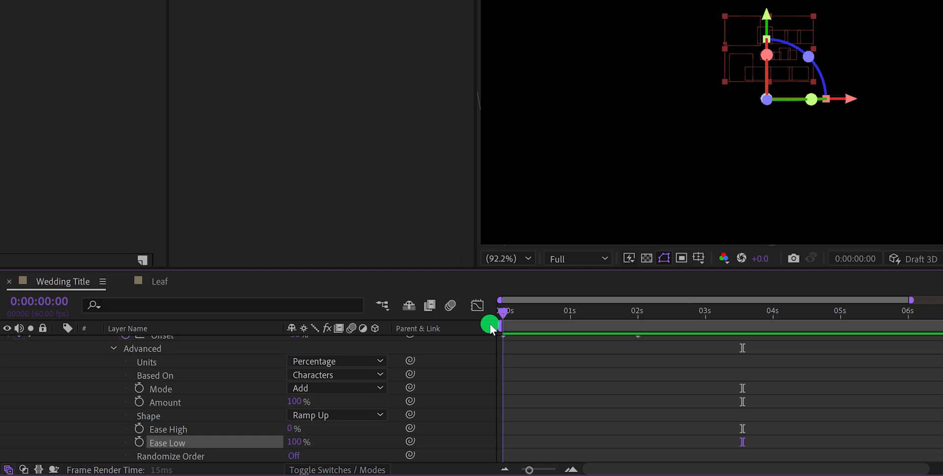
pyautogui.click(462, 391)
pyautogui.scroll(10, 455, 397)
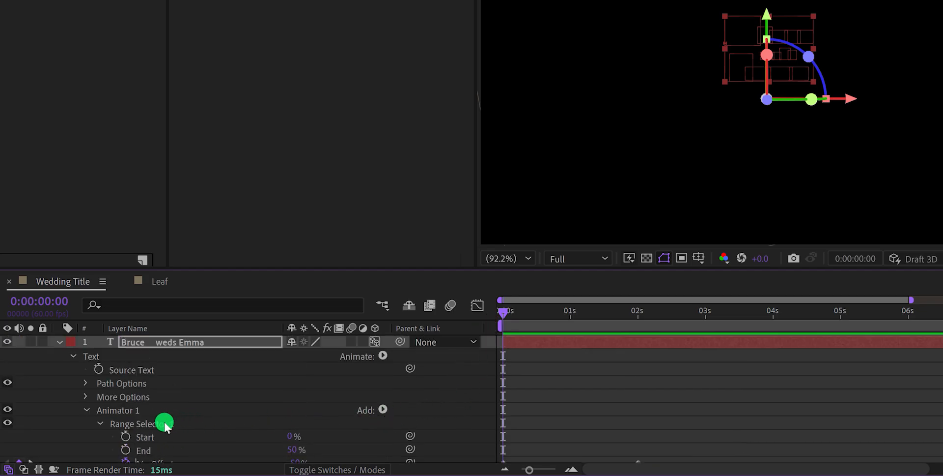
pyautogui.click(165, 425)
pyautogui.click(127, 411)
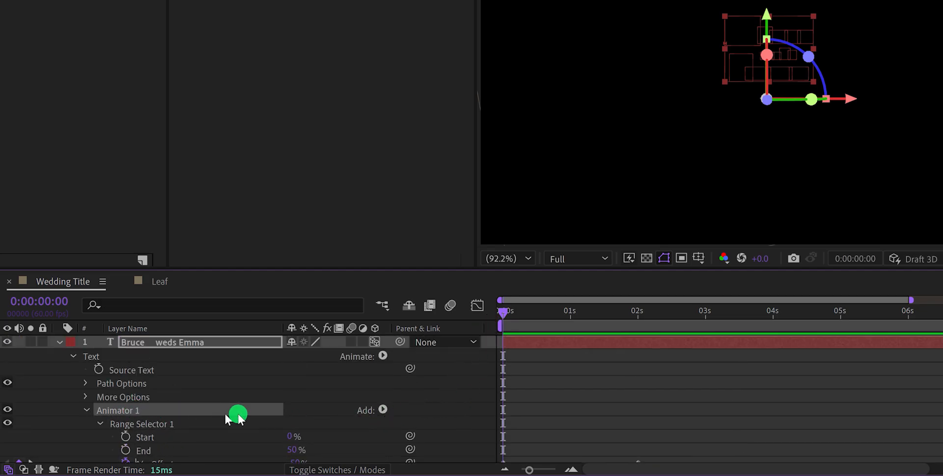
pyautogui.click(381, 407)
pyautogui.moveTo(411, 410)
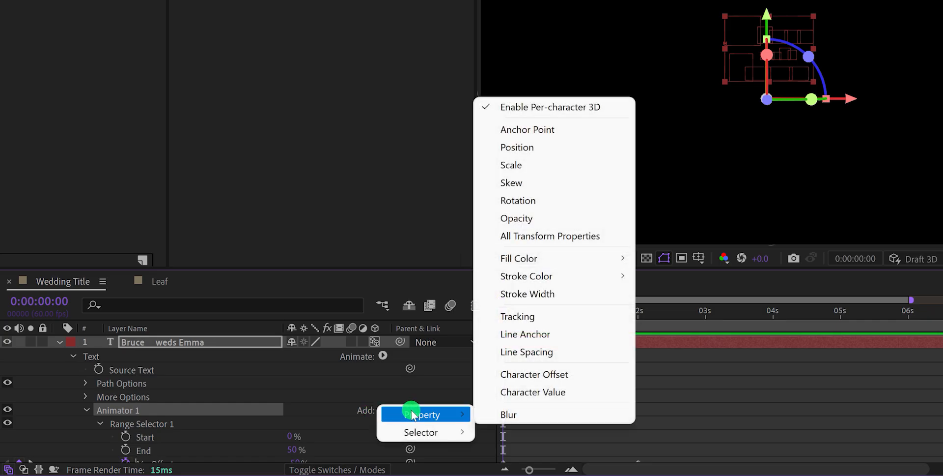
pyautogui.click(542, 414)
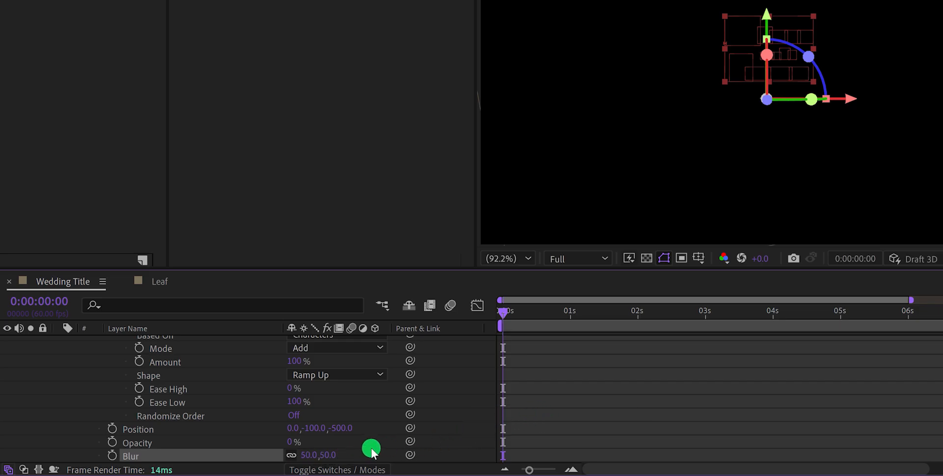
pyautogui.press('space')
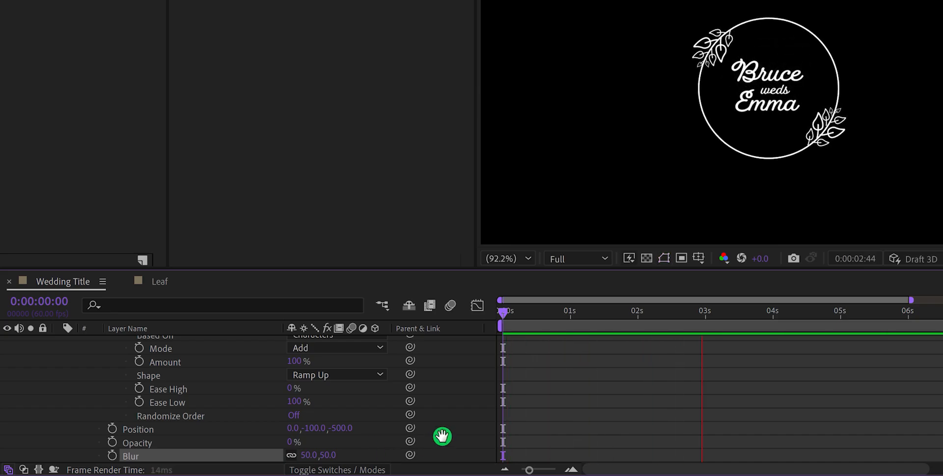
# Delay the title text layer to start at about 0.4 s and preview the full animation
pyautogui.scroll(5, 521, 405)
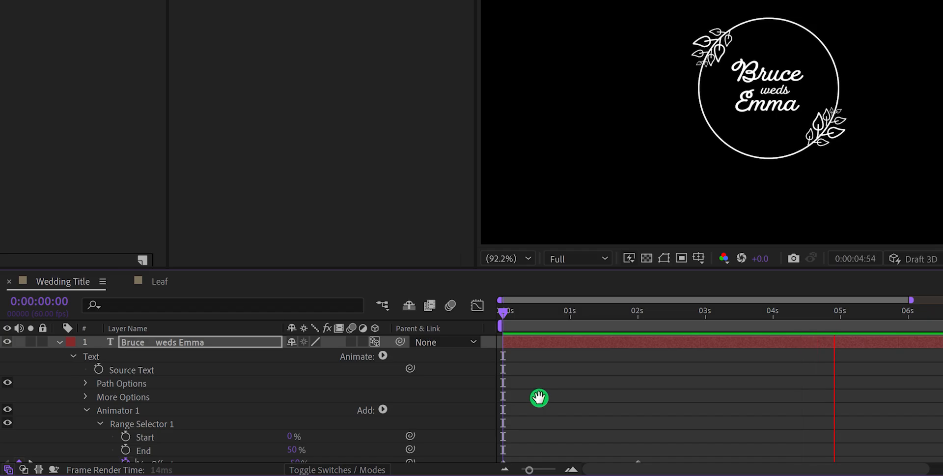
pyautogui.moveTo(520, 343); pyautogui.dragTo(532, 345)
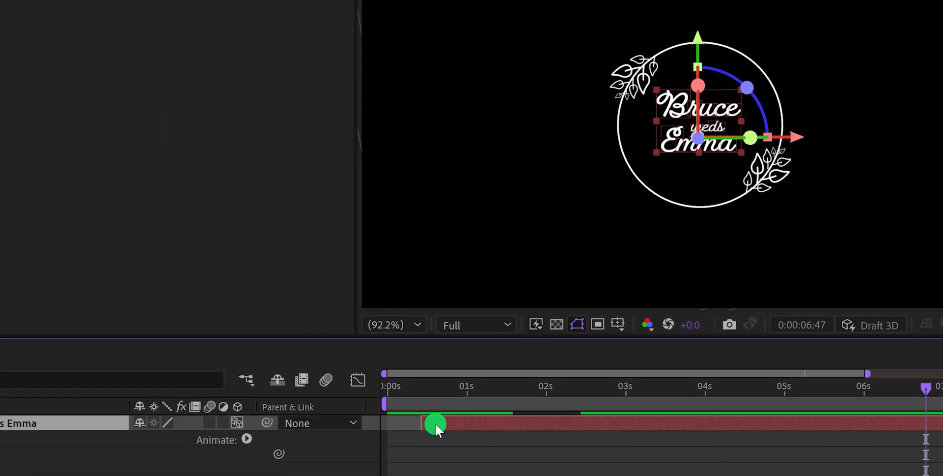
pyautogui.press('space')
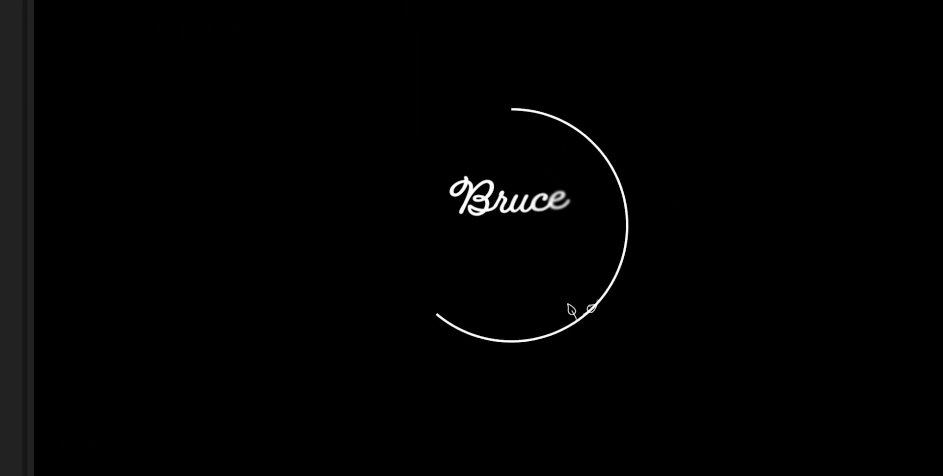